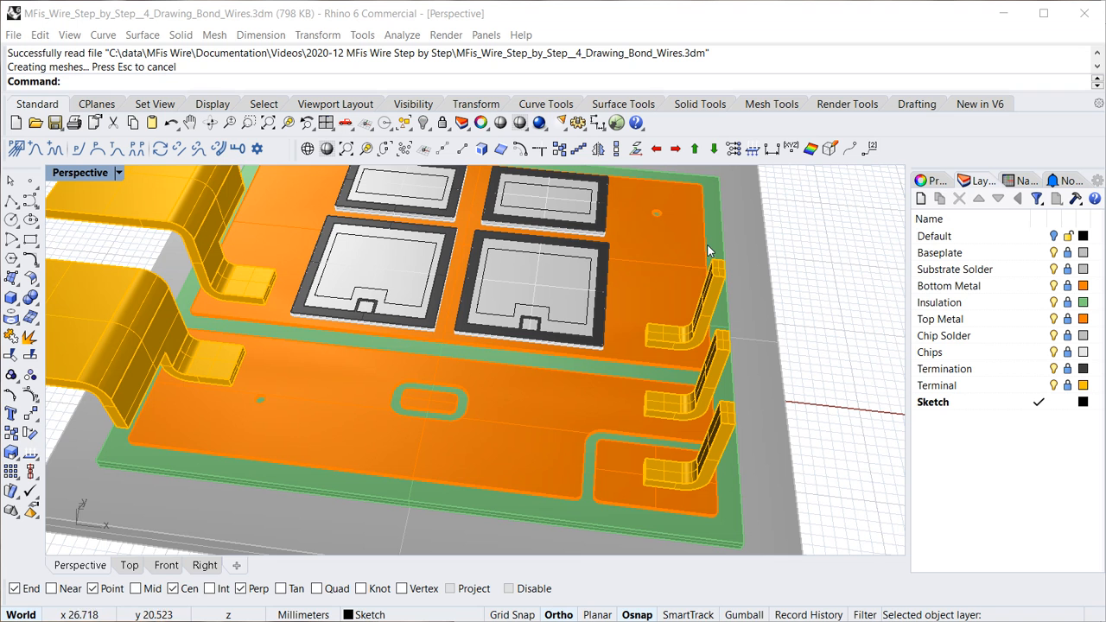
- Open the wire templates and review the Factory Defaults template, returning to Template 1
left_click(117, 150)
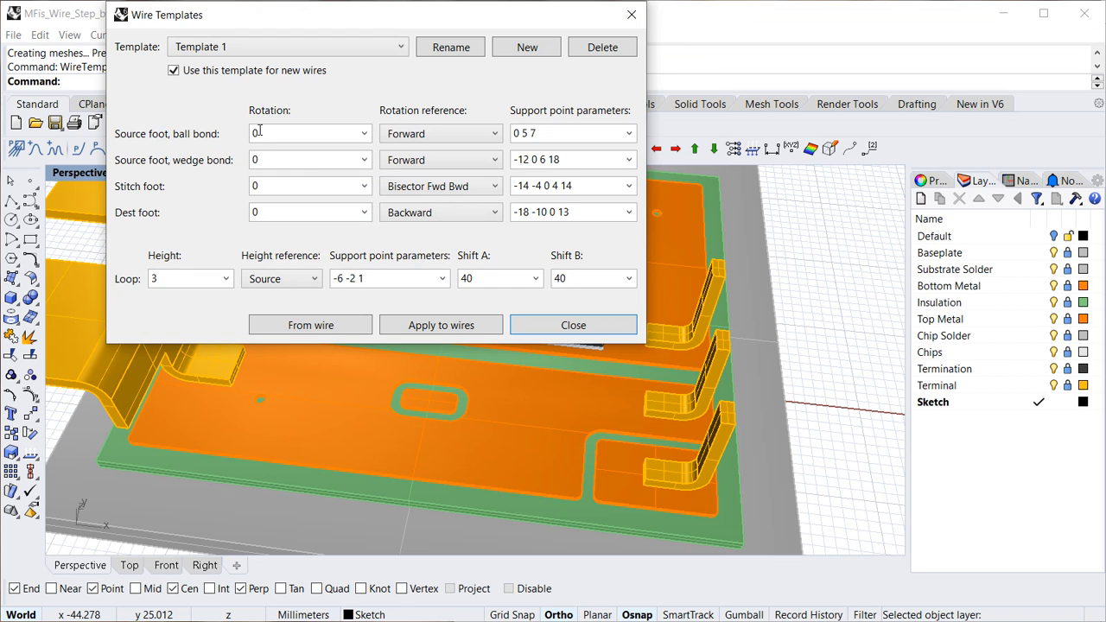
left_click(304, 47)
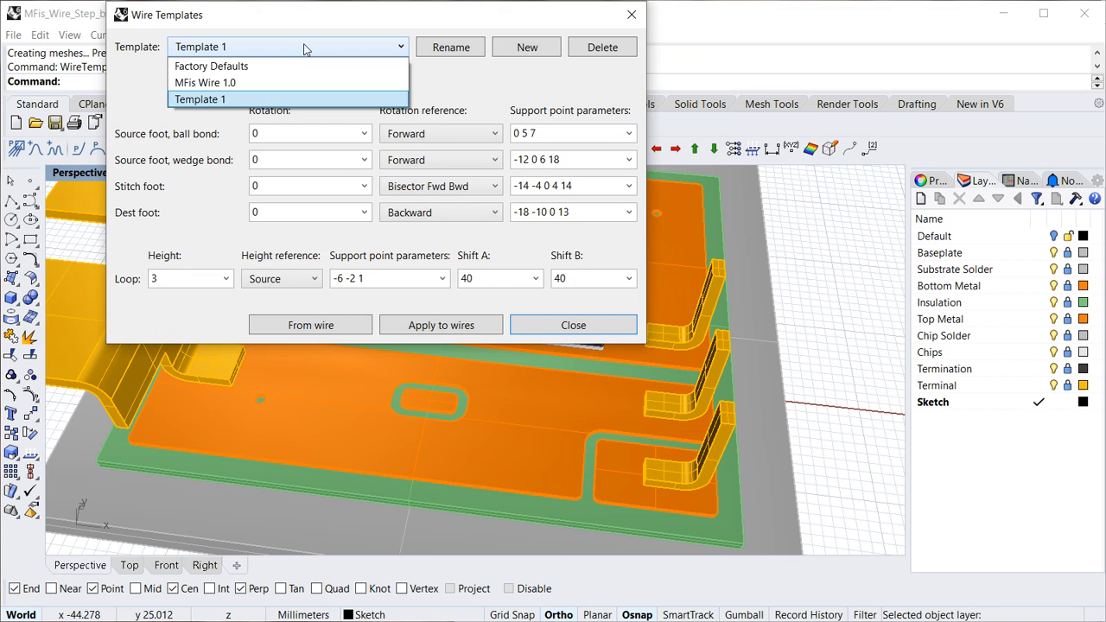
left_click(247, 67)
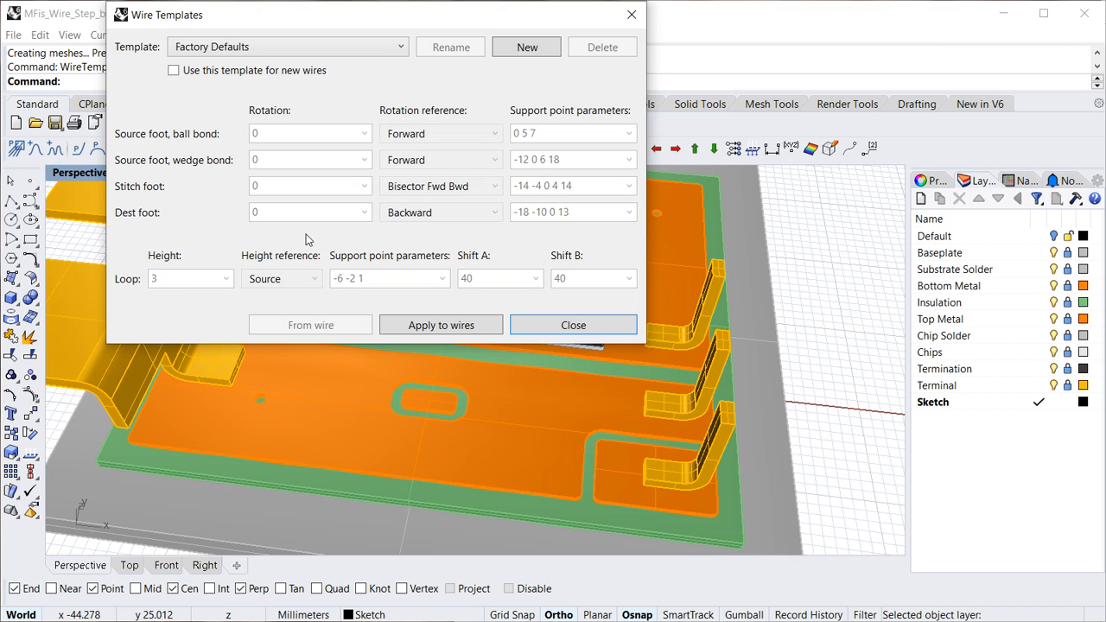
left_click(366, 47)
left_click(327, 96)
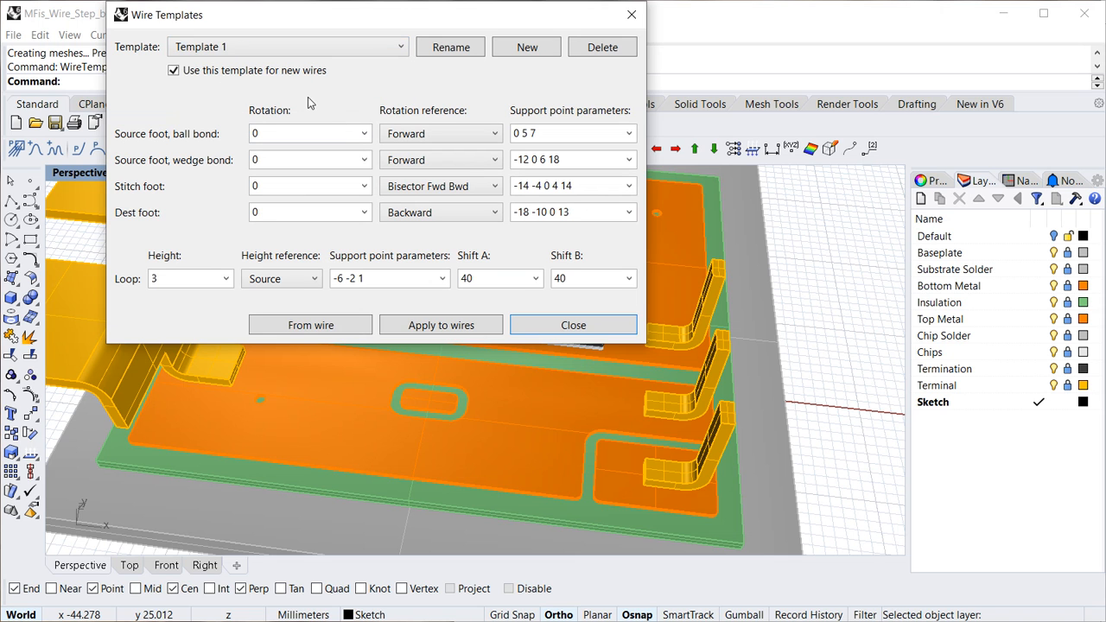
- Rename the wire template Template 1 as "Power Wires"
left_click(435, 50)
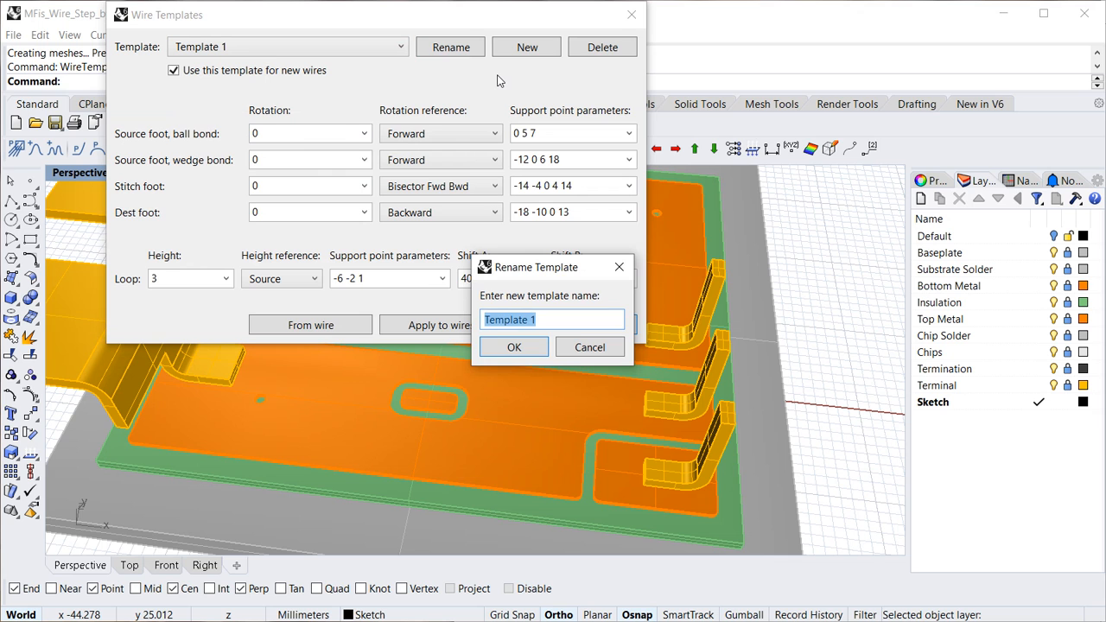
type("Power Wires")
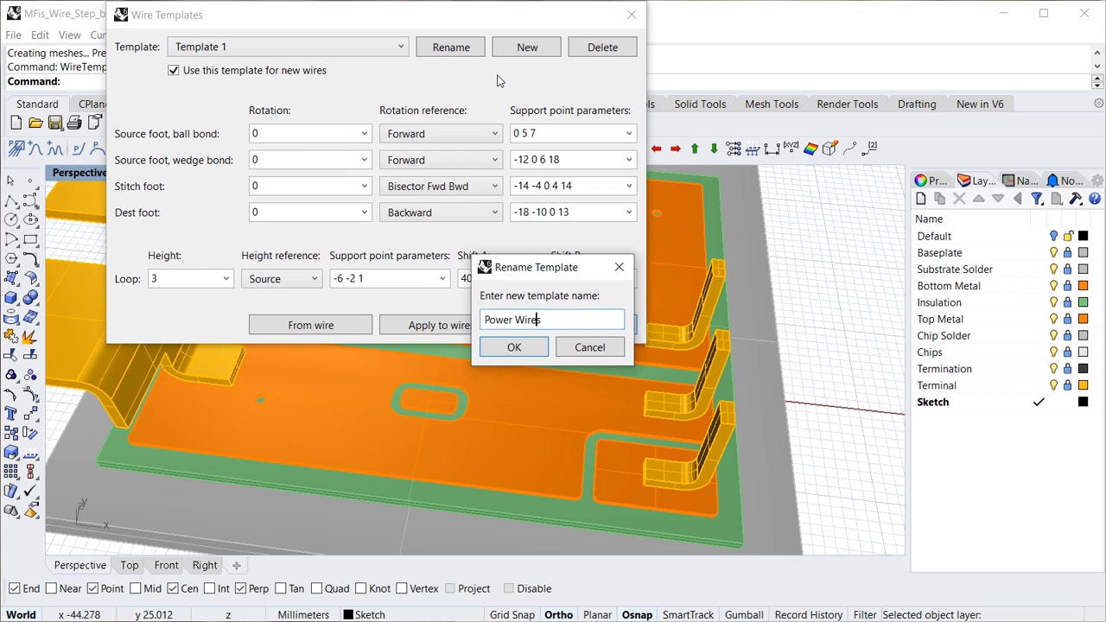
key("Return")
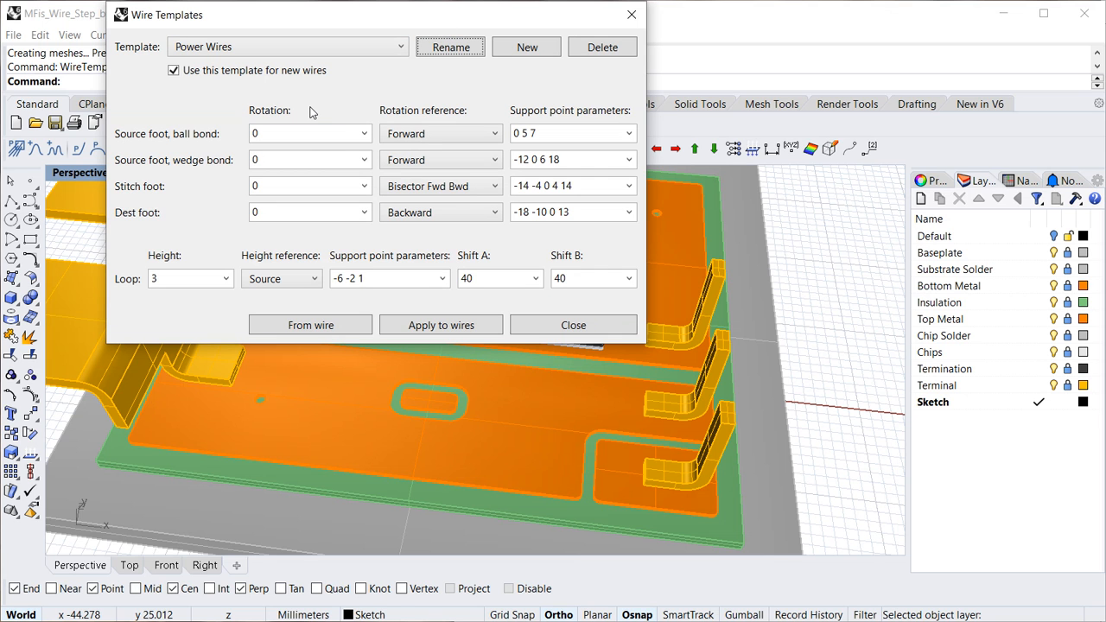
- Set the Power Wires template's loop height reference to Destination and close the wire templates
left_click(314, 279)
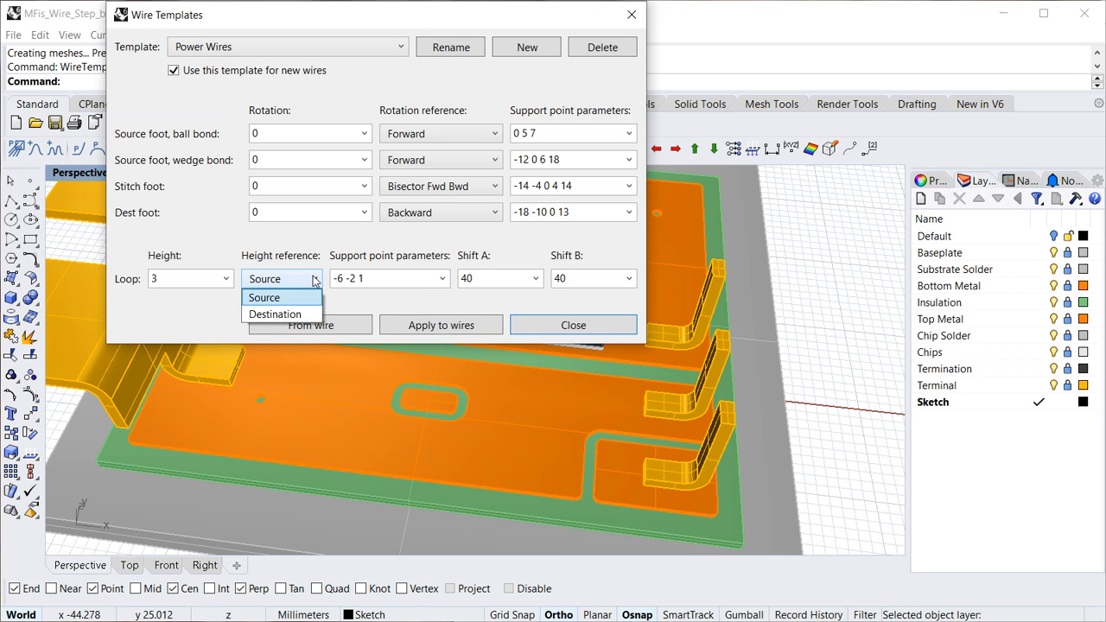
left_click(278, 316)
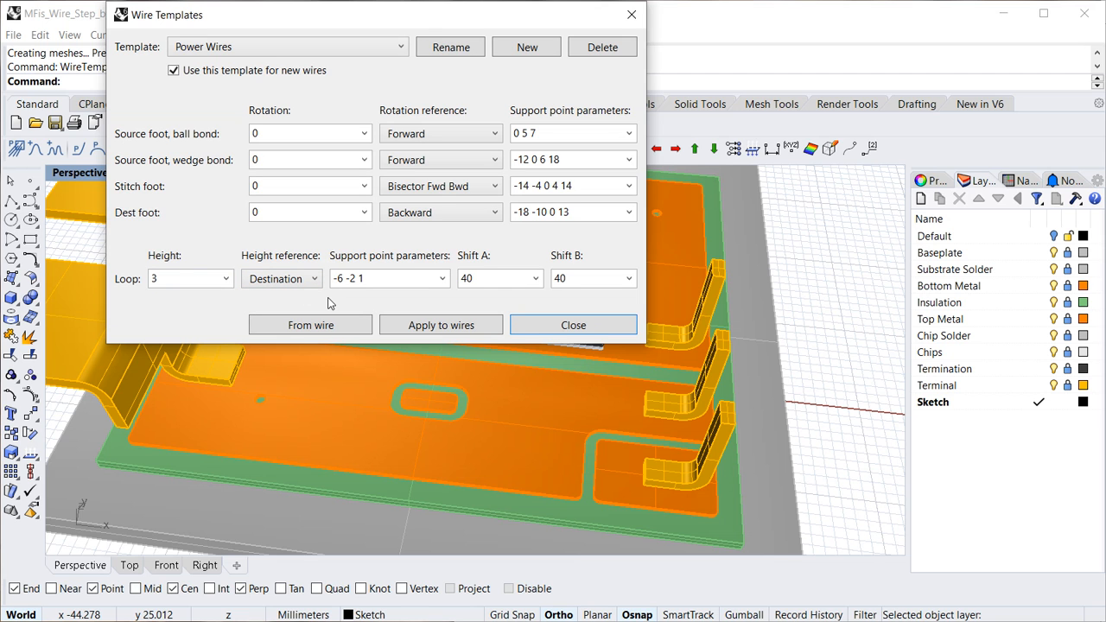
left_click(533, 324)
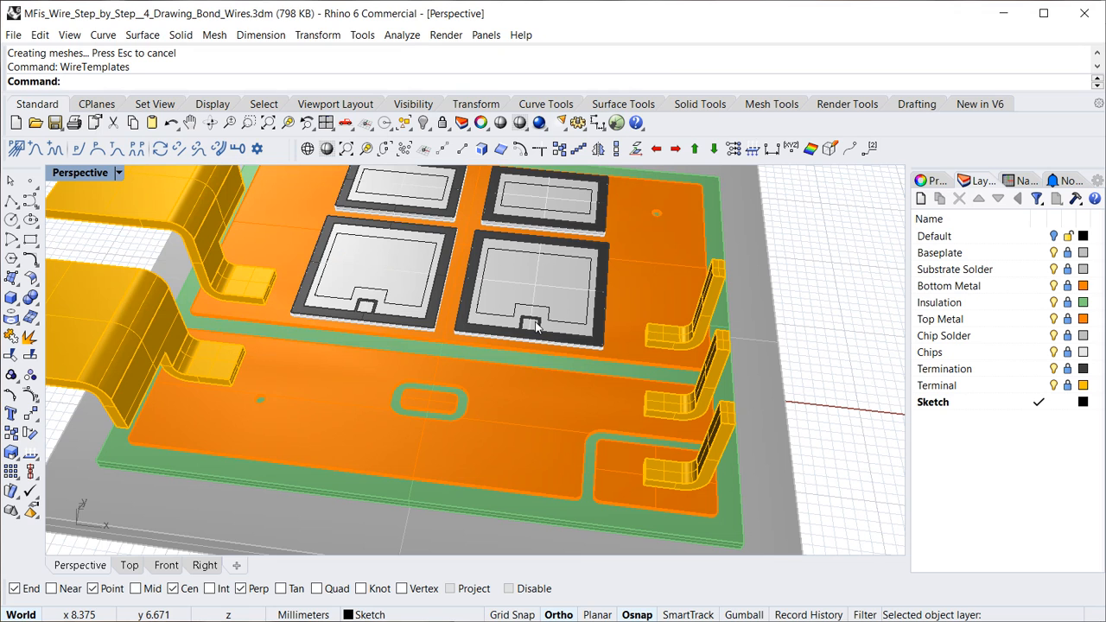
- Create a new layer named "Power Wires" and make it the current layer
left_click(922, 200)
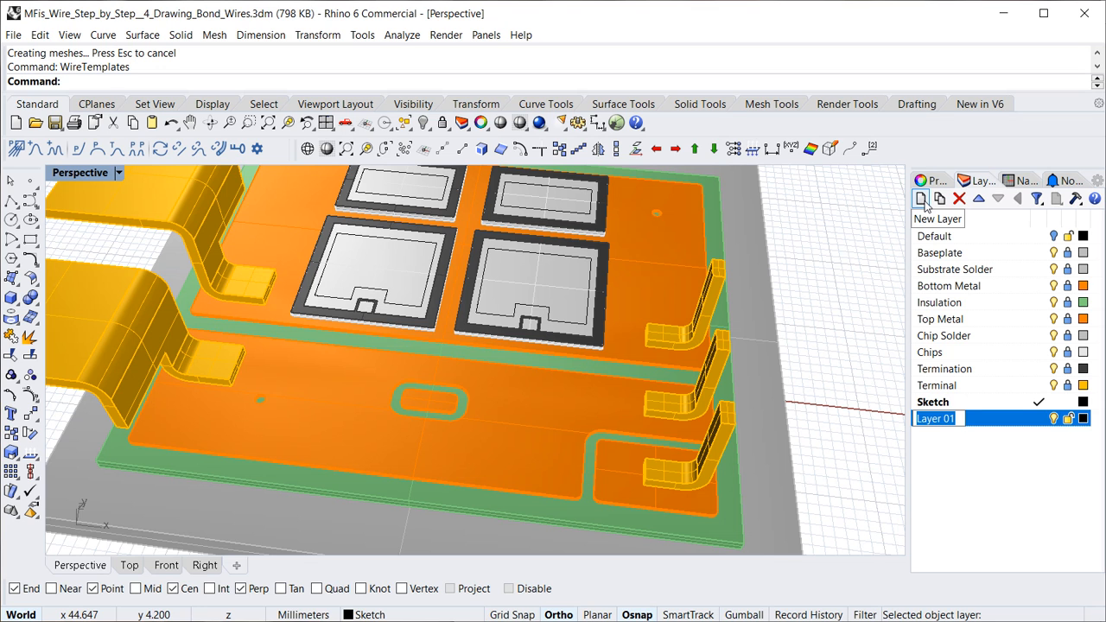
type("Power Wires")
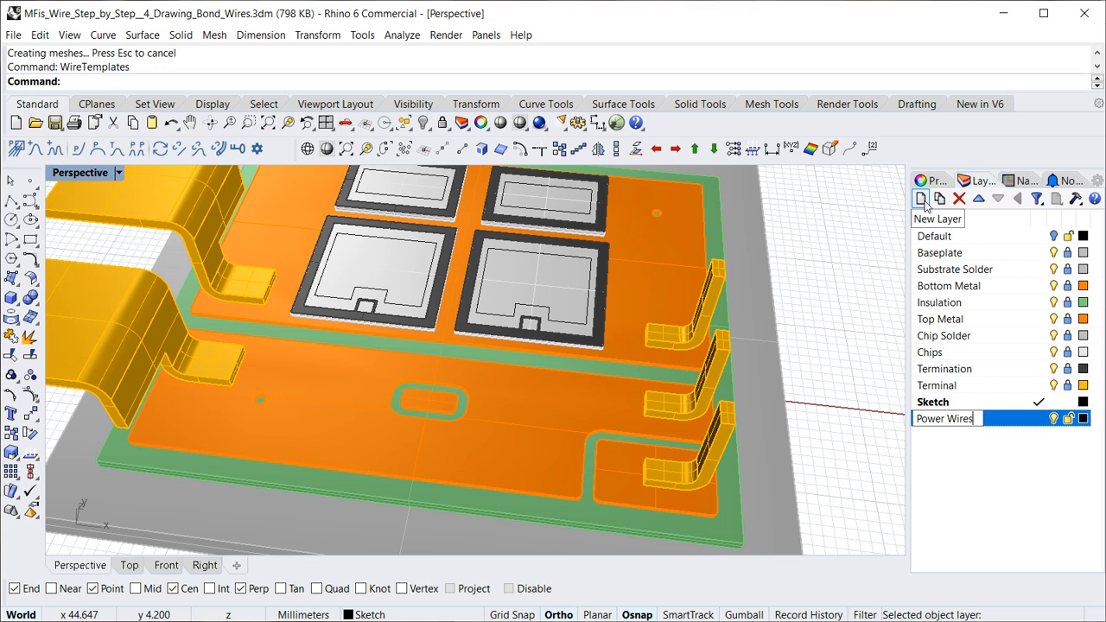
key("Return")
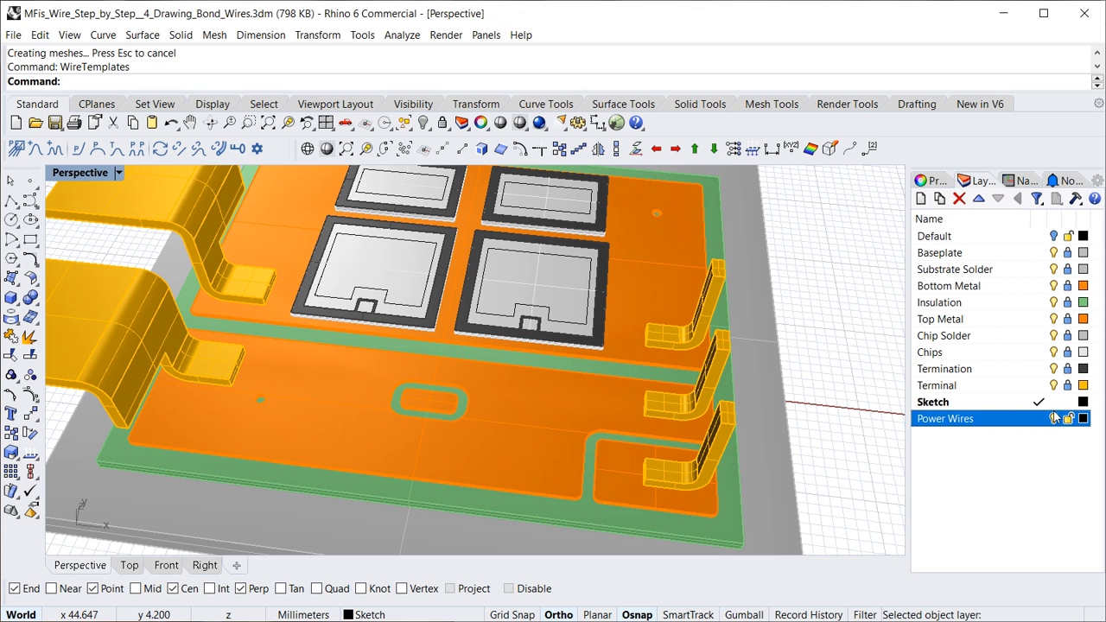
left_click(1040, 419)
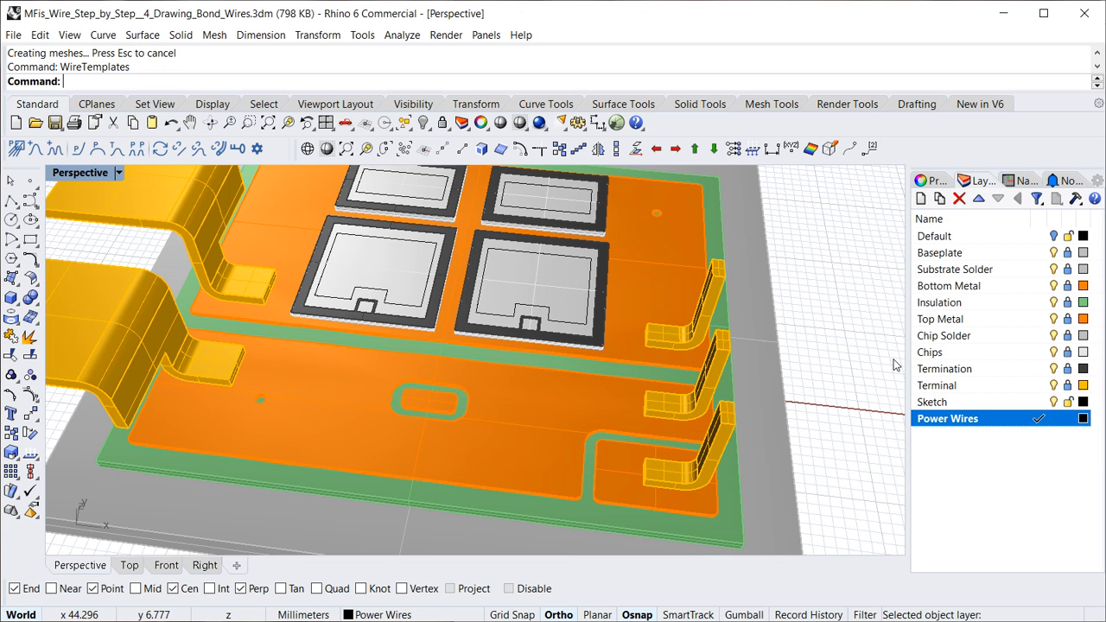
- Start a new stitch wire and create a wire layout on the Power Wires layer with the Wedge bond type
right_click_drag(319, 285, 349, 263)
scroll(346, 258, "up", 2)
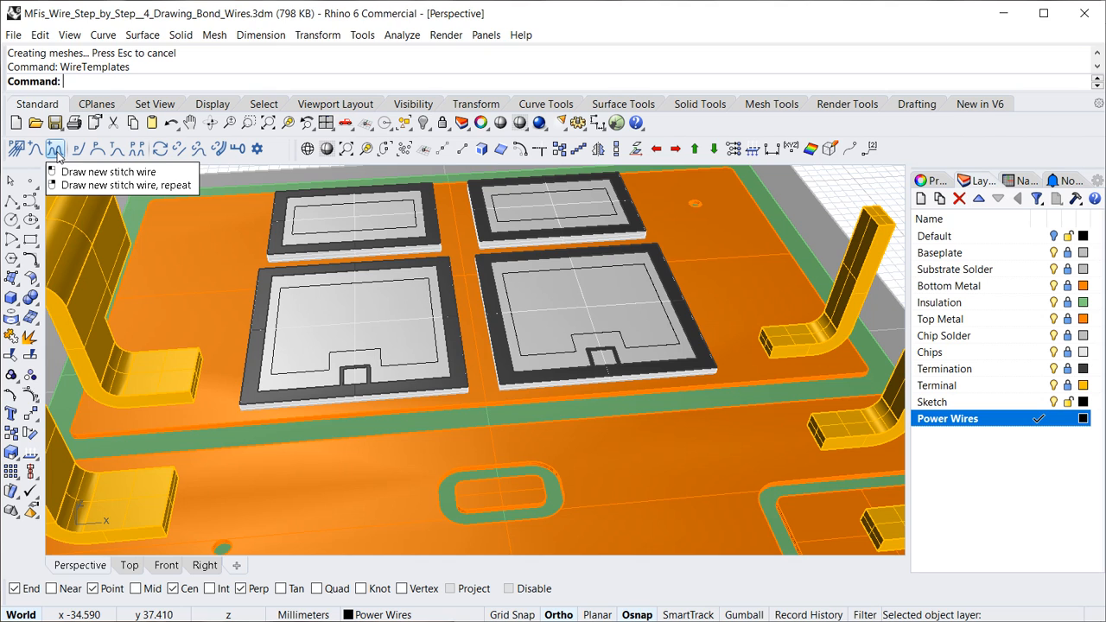
left_click(54, 150)
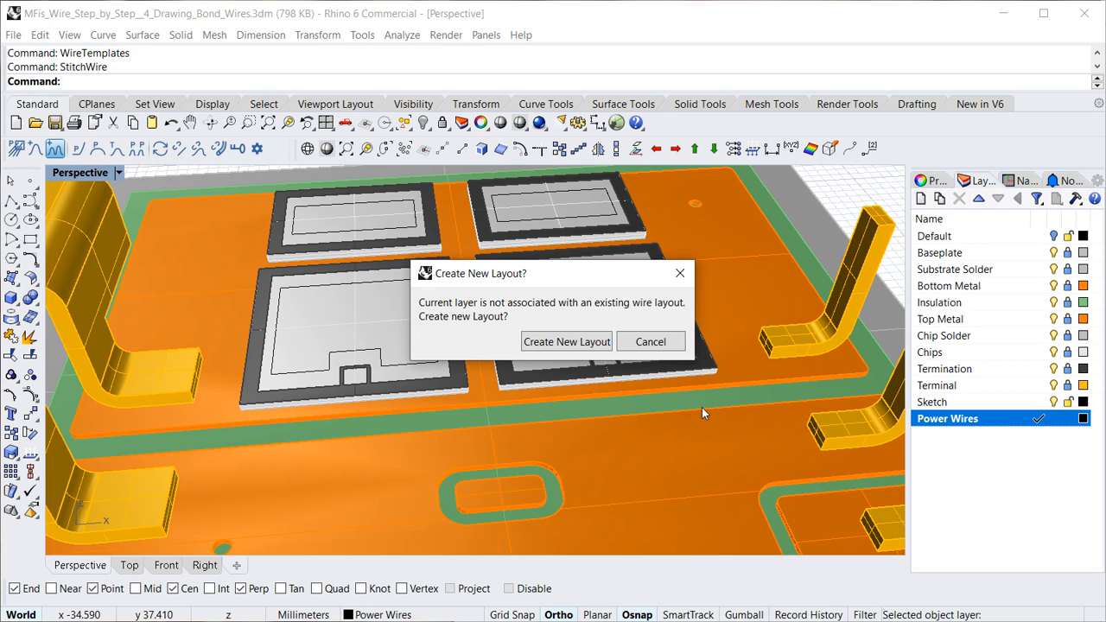
left_click(566, 345)
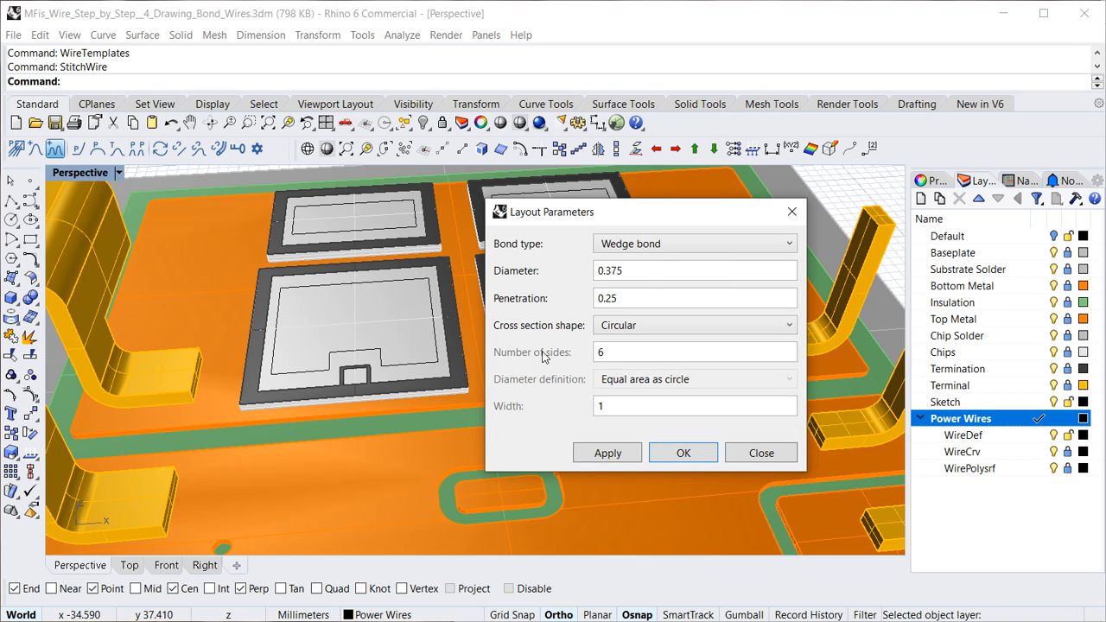
left_click(689, 249)
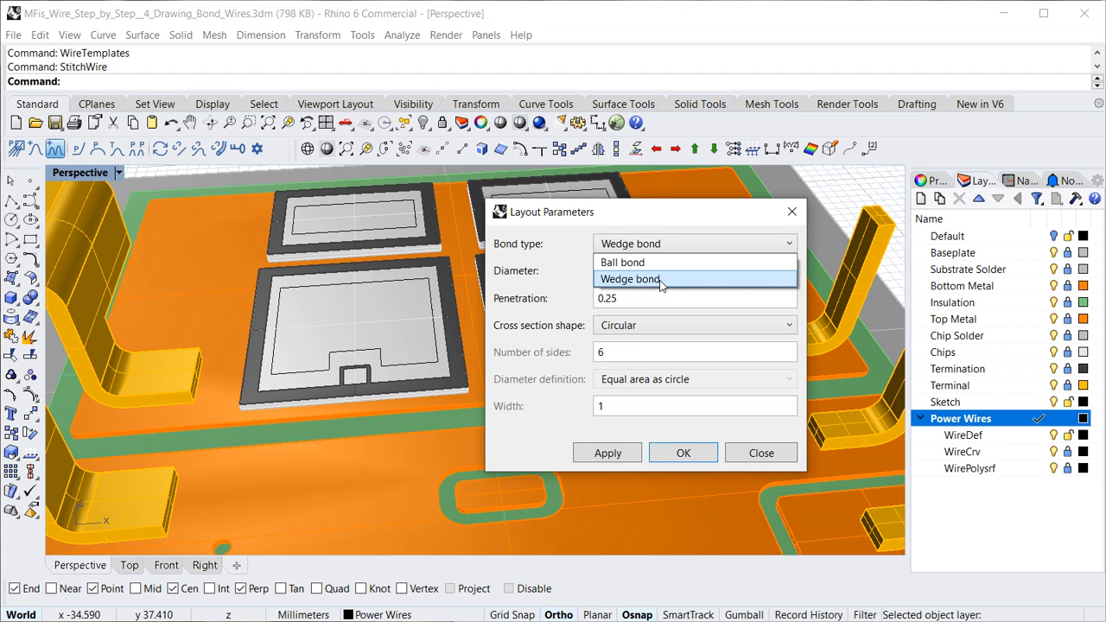
left_click(659, 279)
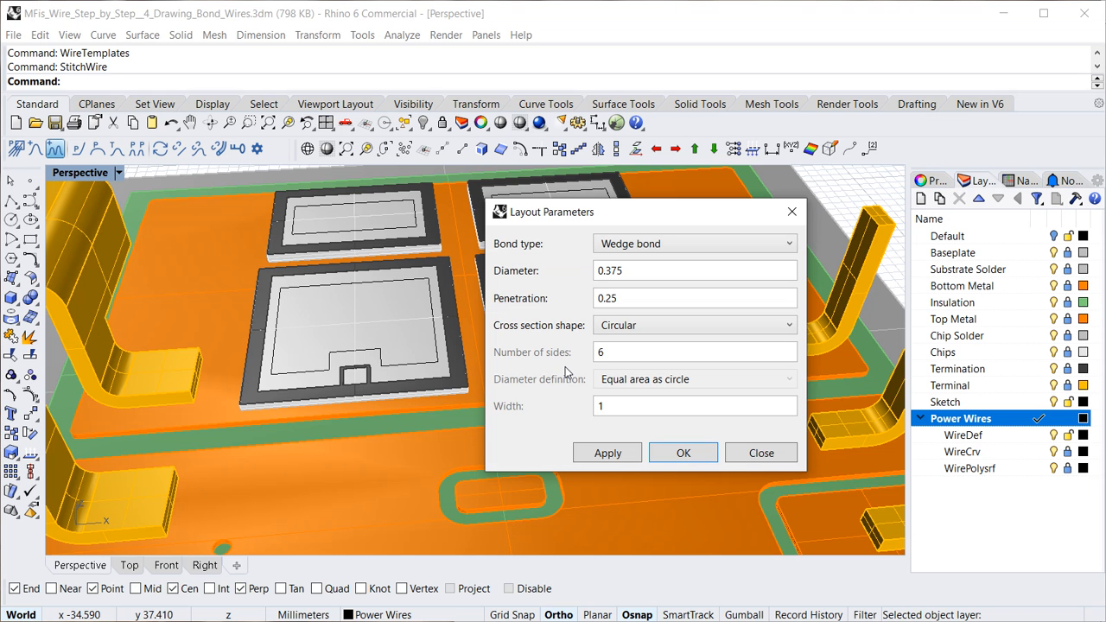
left_click(679, 453)
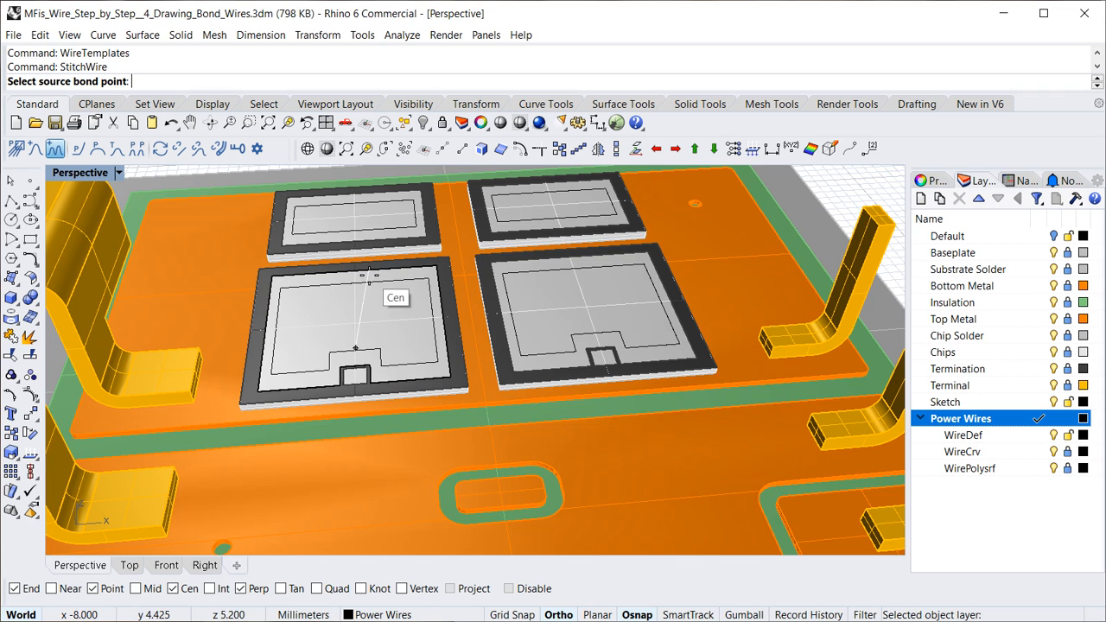
- Draw the stitch wire through the left corners of both left-hand chips' inner outlines, ending perpendicular on the metal edge across the insulation gap
left_click(296, 209)
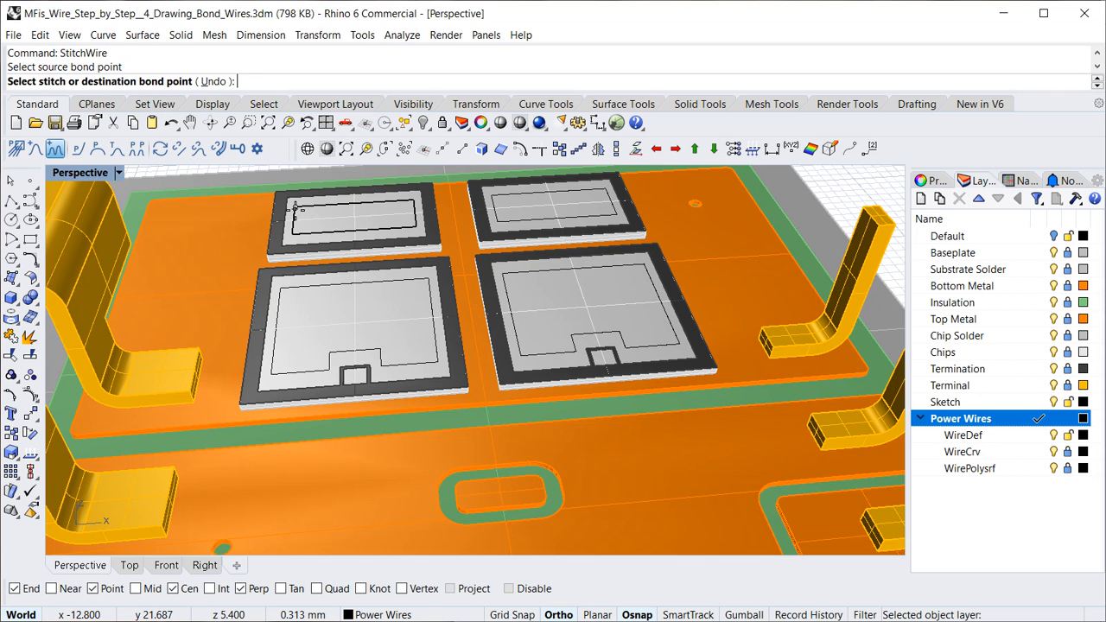
left_click(293, 234)
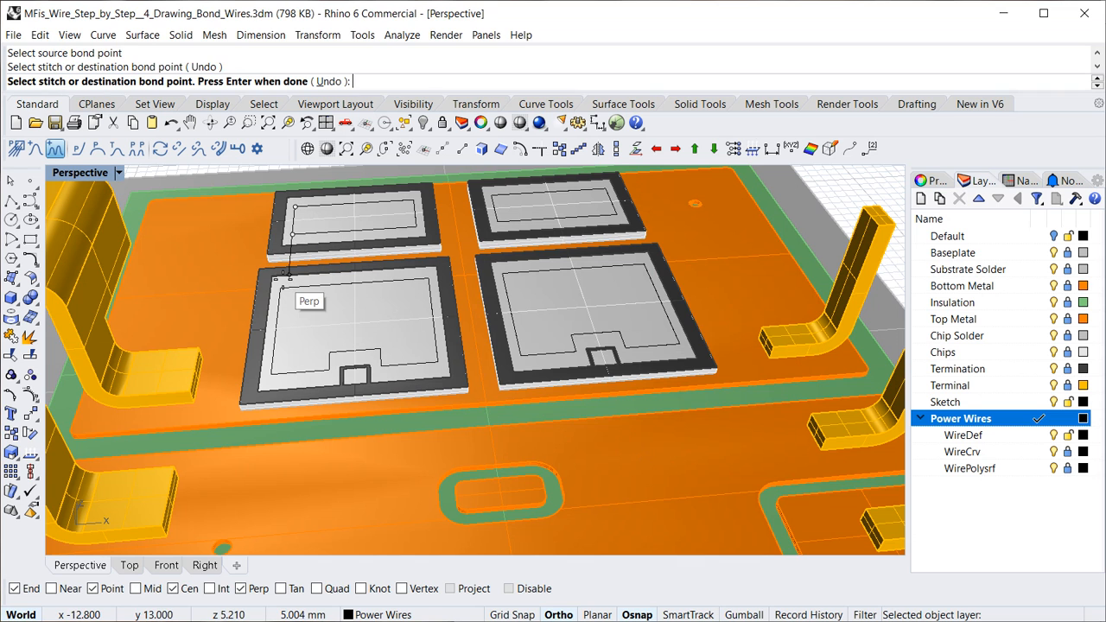
left_click(282, 283)
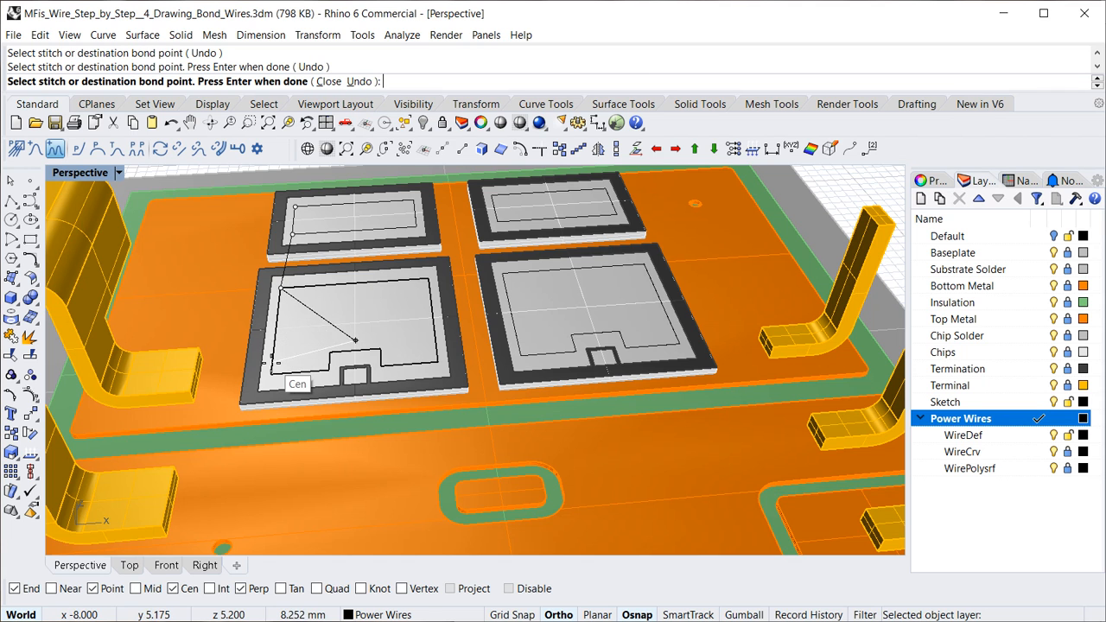
left_click(272, 375)
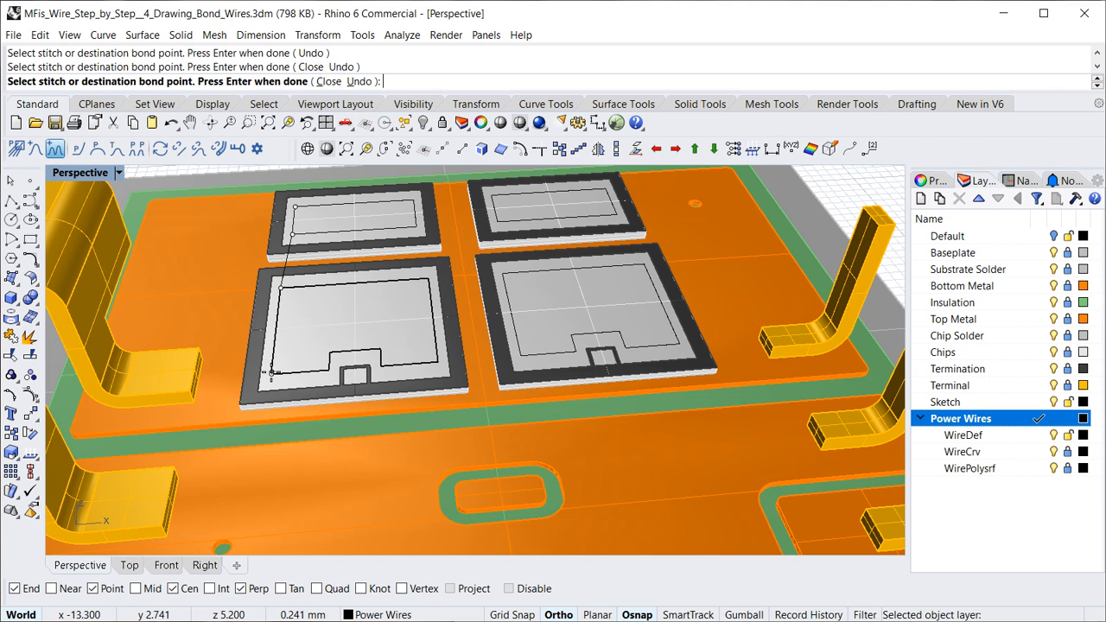
scroll(265, 441, "up", 2)
scroll(266, 440, "up", 2)
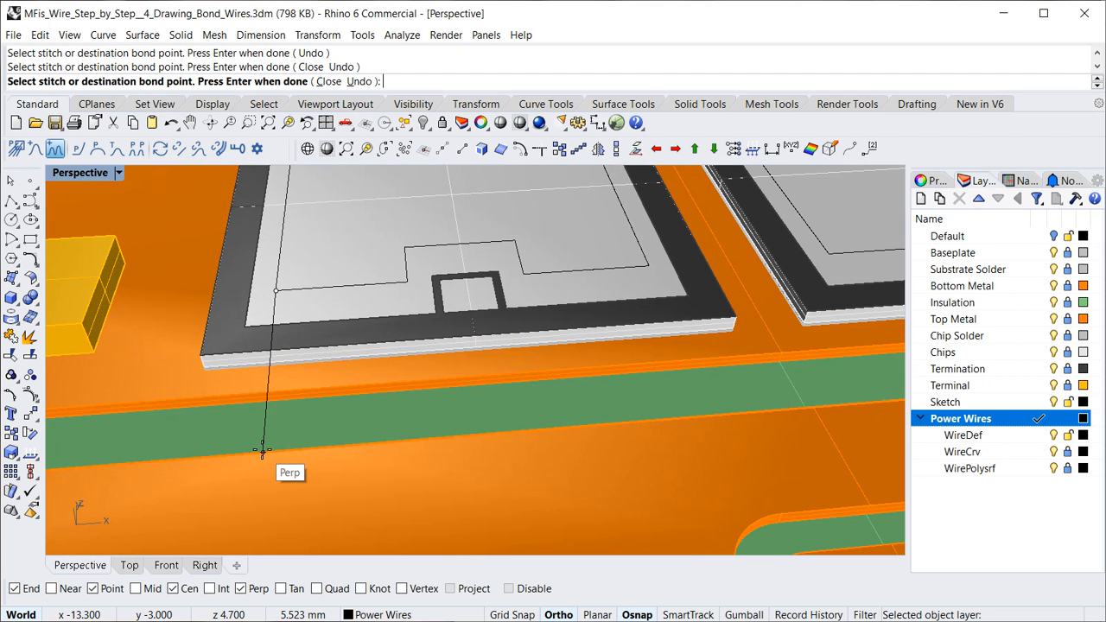
left_click(14, 588)
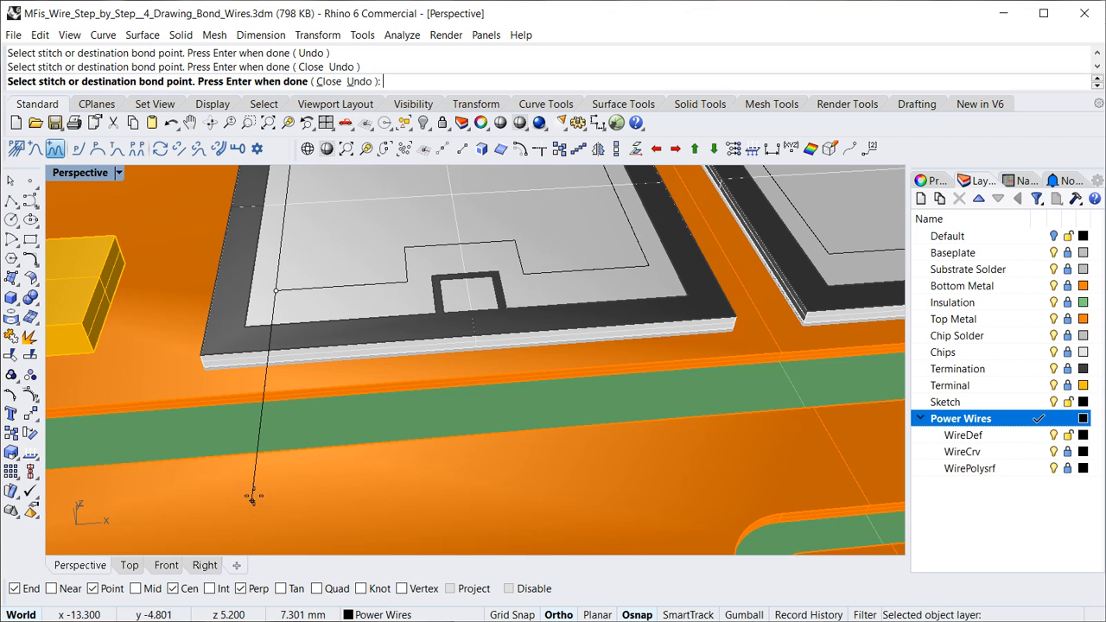
left_click(262, 451)
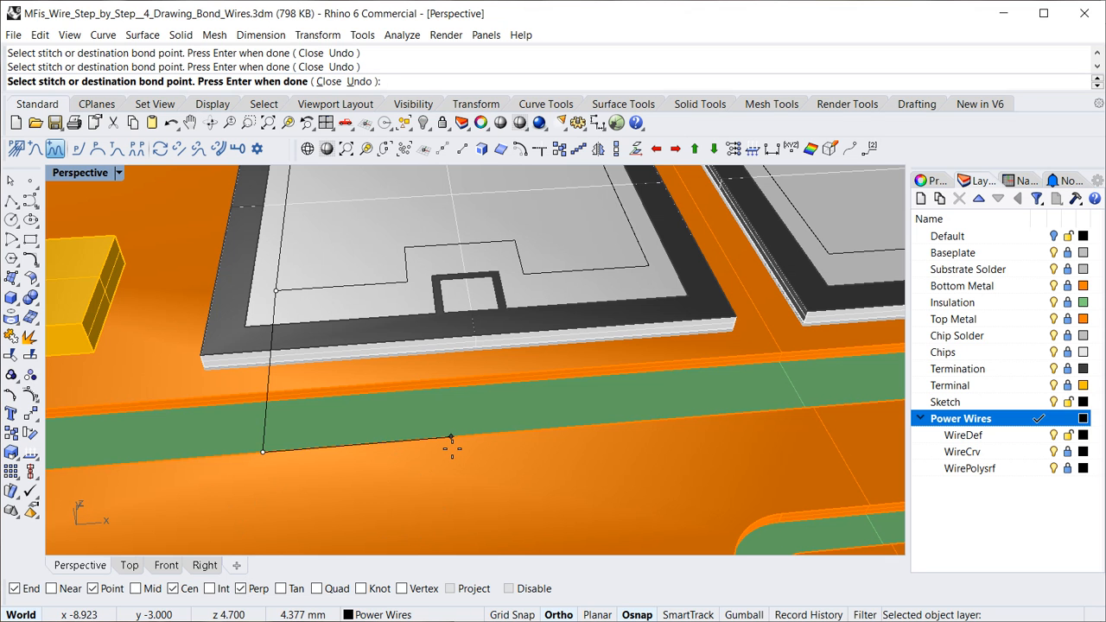
key("Return")
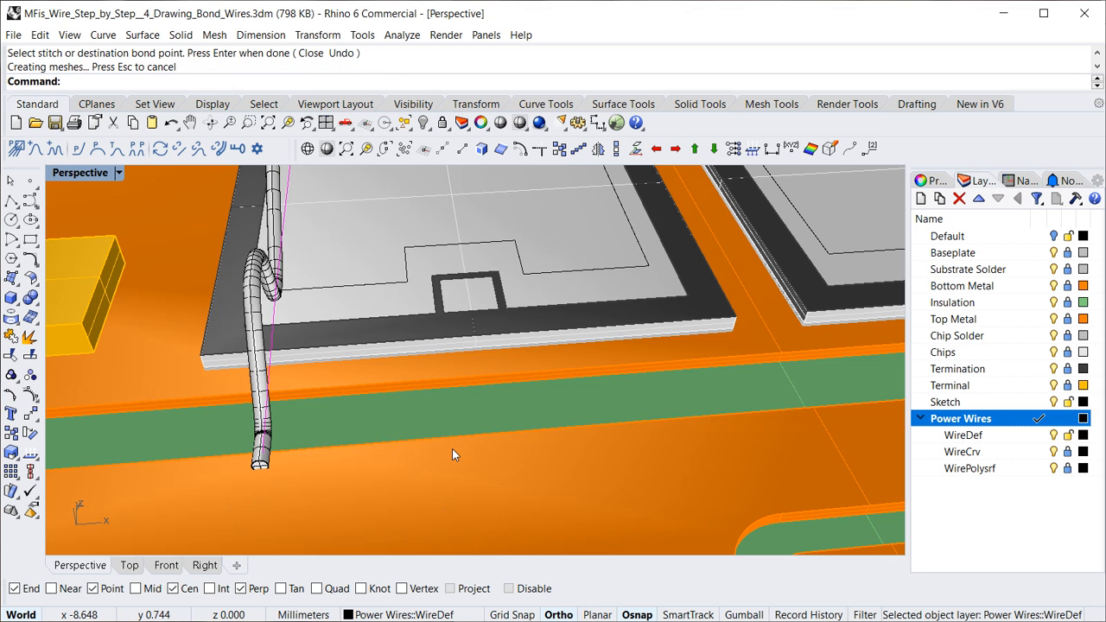
- Set the color of the Power Wires layer and its three sublayers to a light blue with RGB 130, 130, 218
scroll(452, 448, "down", 9)
mouse_move(490, 467)
right_mouse_down()
mouse_move(454, 439)
mouse_move(311, 390)
mouse_move(495, 407)
mouse_move(484, 451)
right_mouse_up()
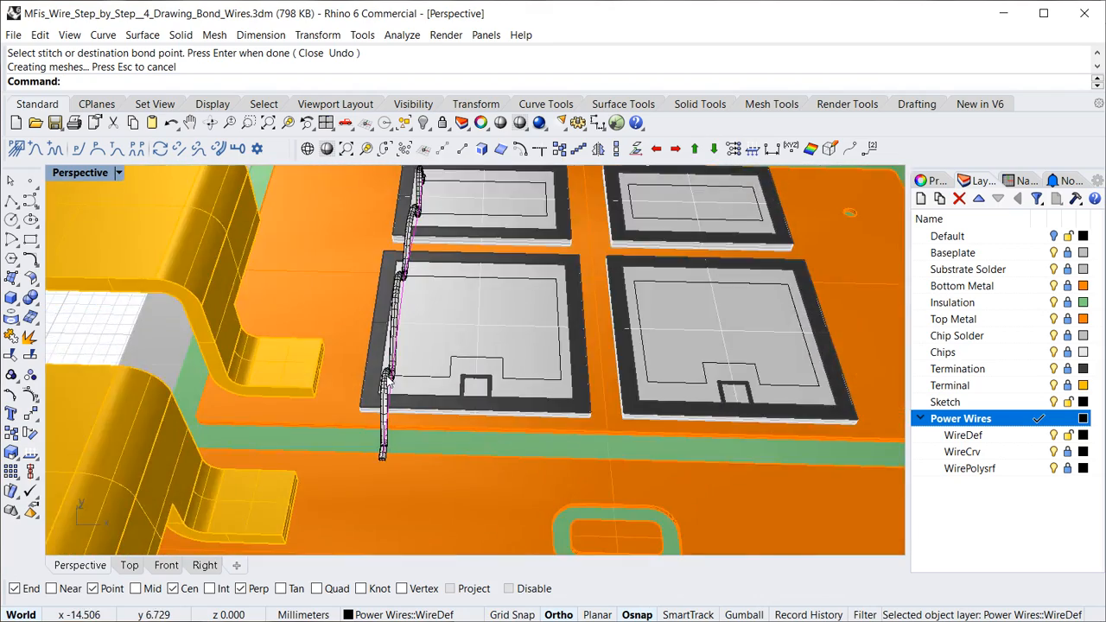
scroll(387, 379, "up", 4)
right_click_drag(472, 388, 385, 372)
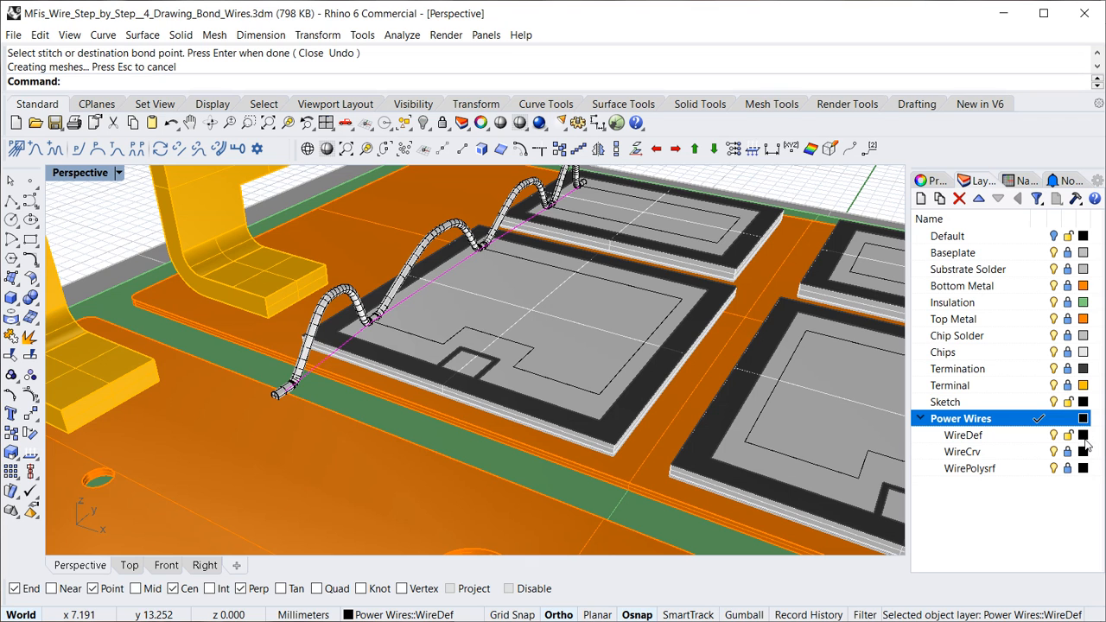
left_click(968, 472)
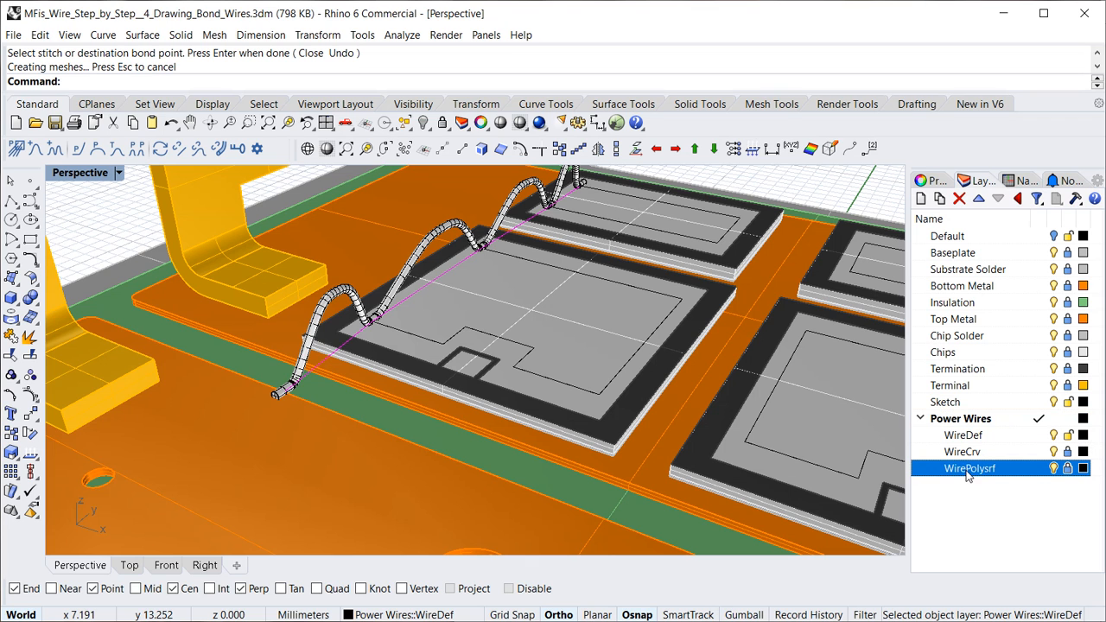
left_click(966, 420, "shift")
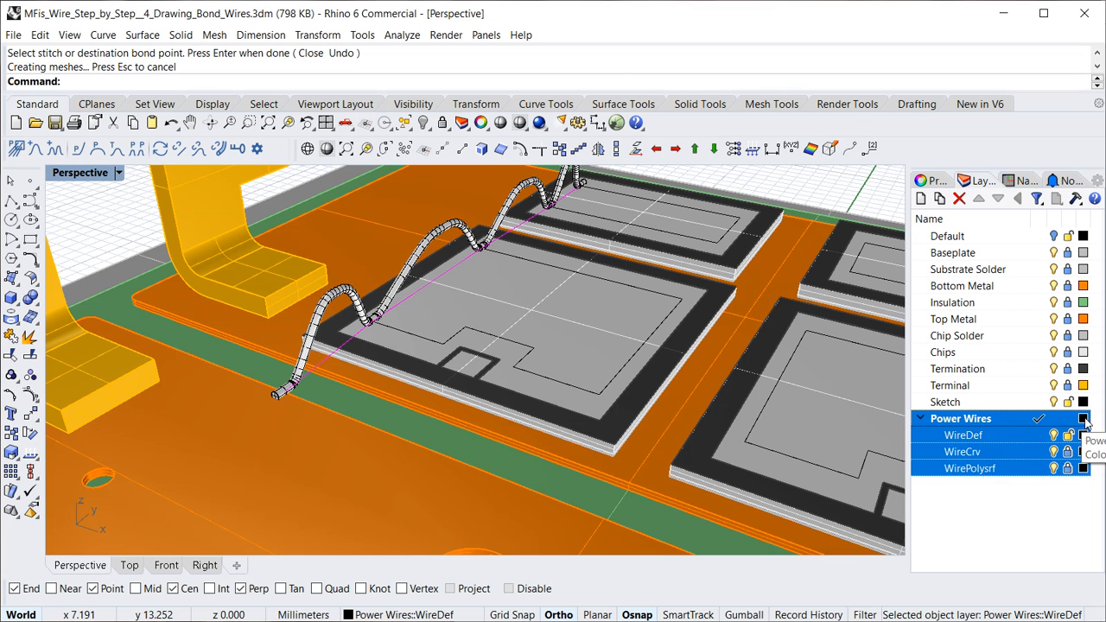
left_click(1083, 419)
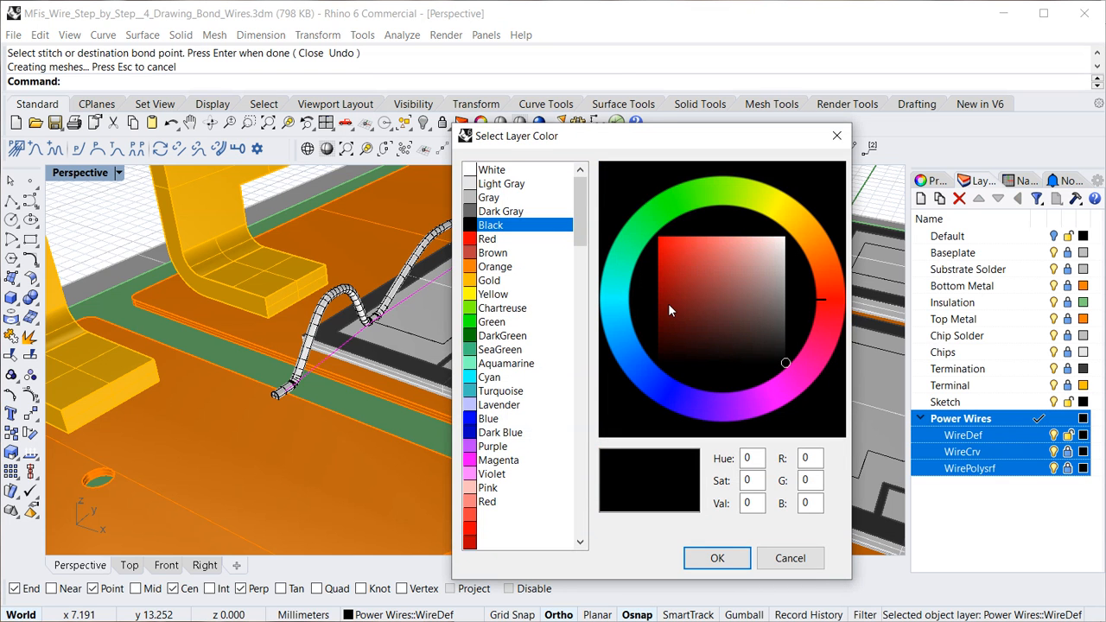
left_click(484, 419)
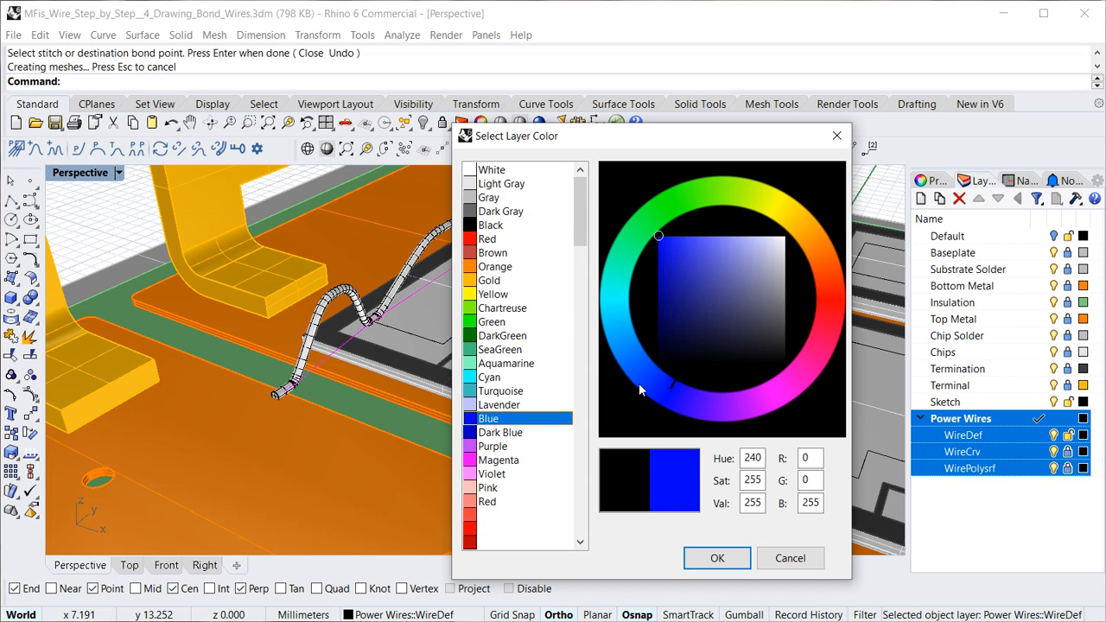
left_click_drag(737, 278, 735, 257)
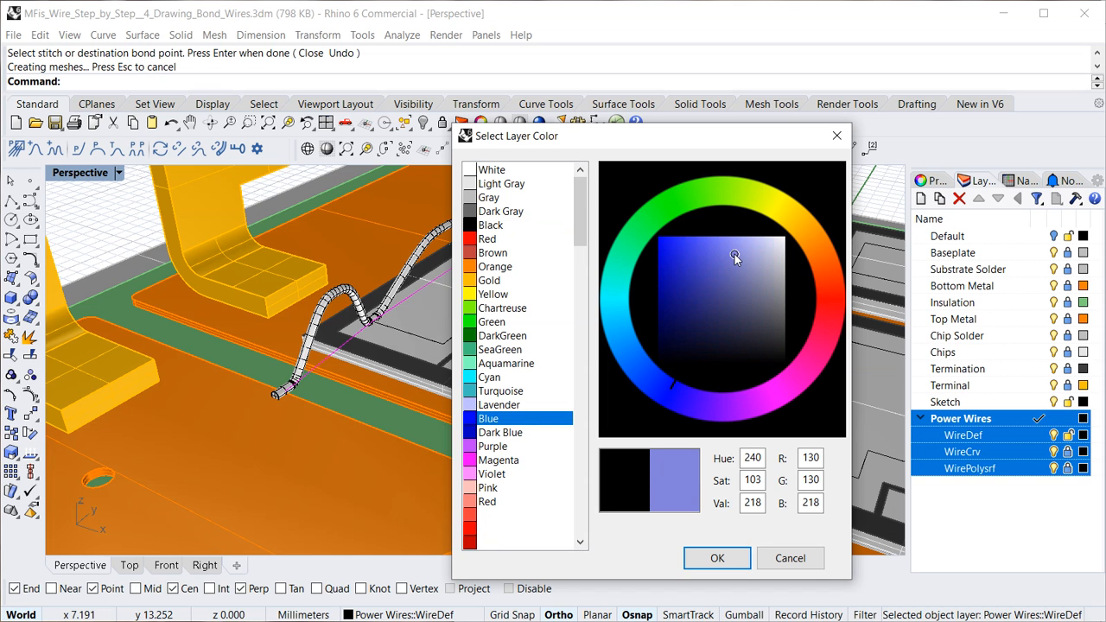
left_click(722, 559)
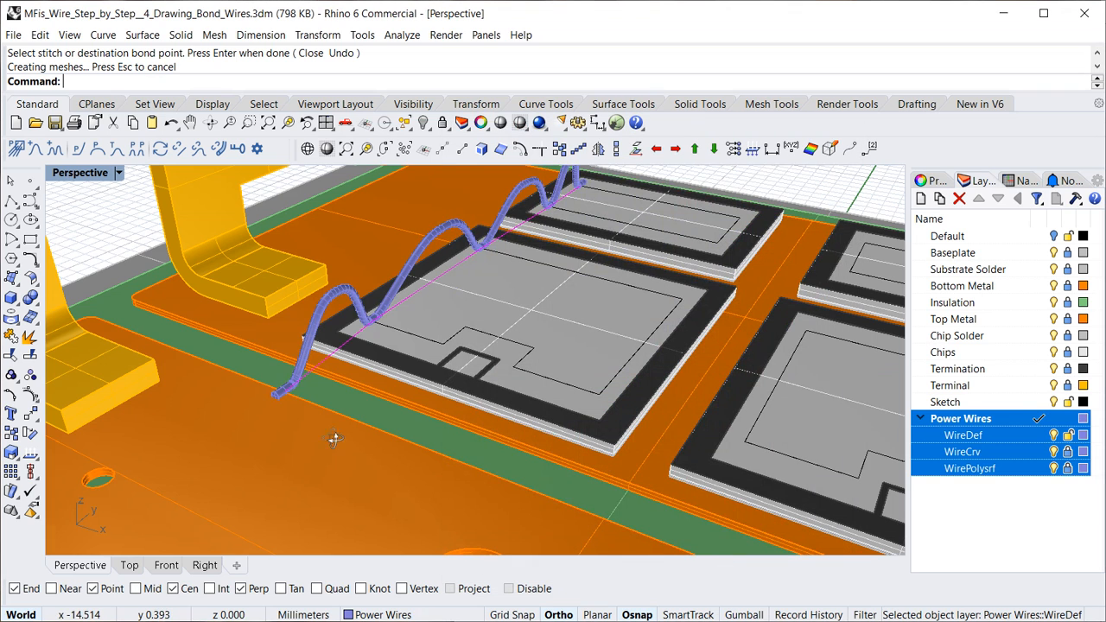
- Select the wire definition's end point at the metal edge with a selection window and clear the selection
right_click_drag(334, 441, 418, 443)
right_click_drag(485, 477, 448, 473)
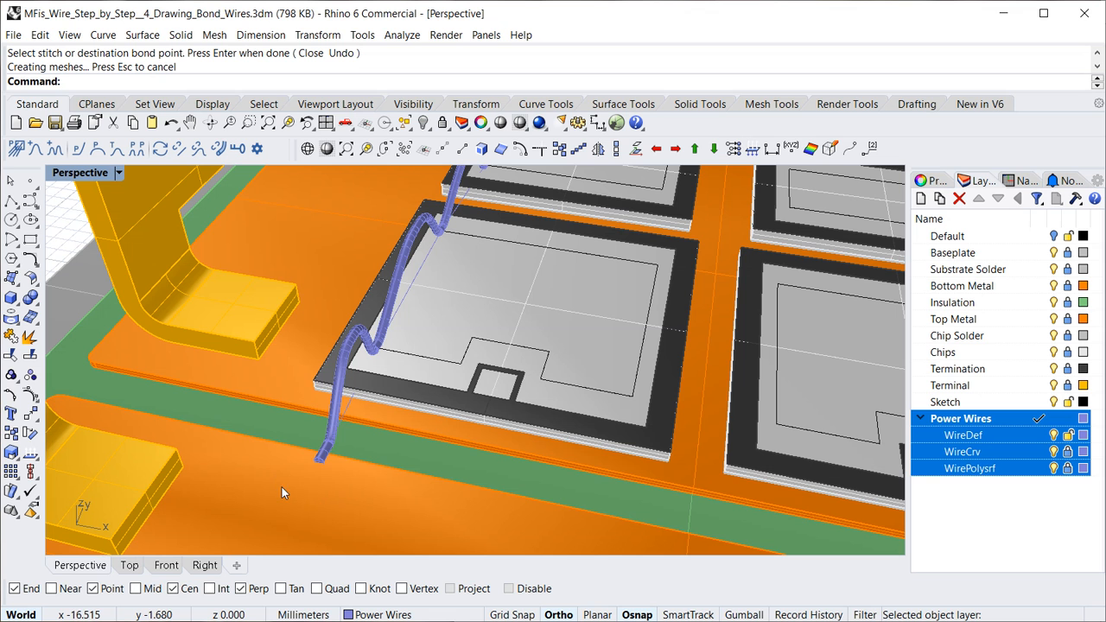
left_click_drag(282, 486, 326, 467)
right_click_drag(333, 465, 589, 481)
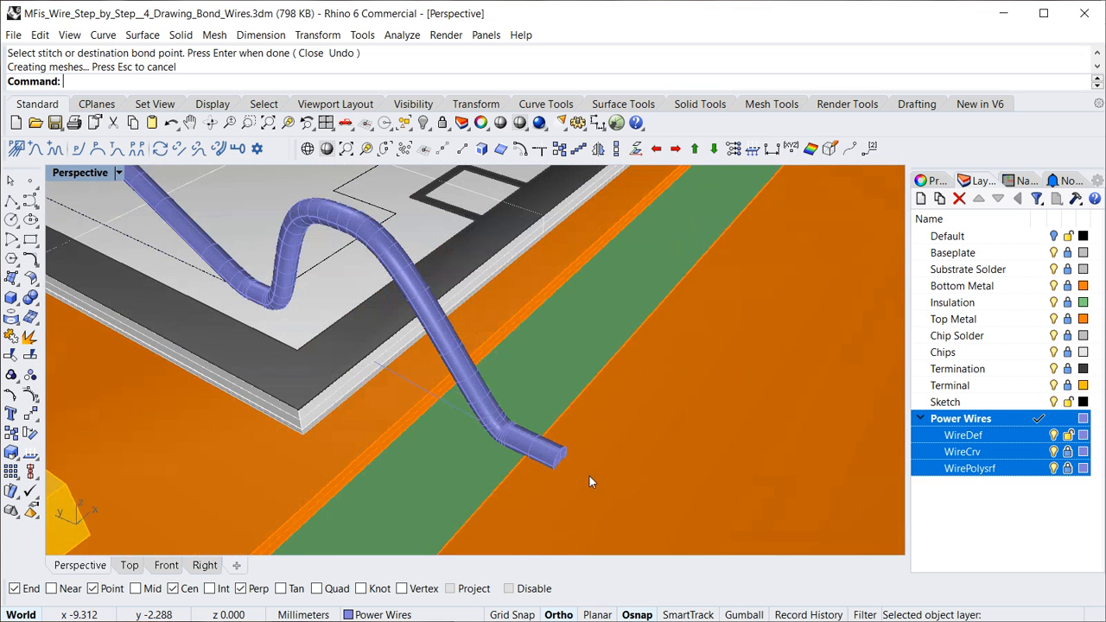
left_click_drag(483, 503, 621, 402)
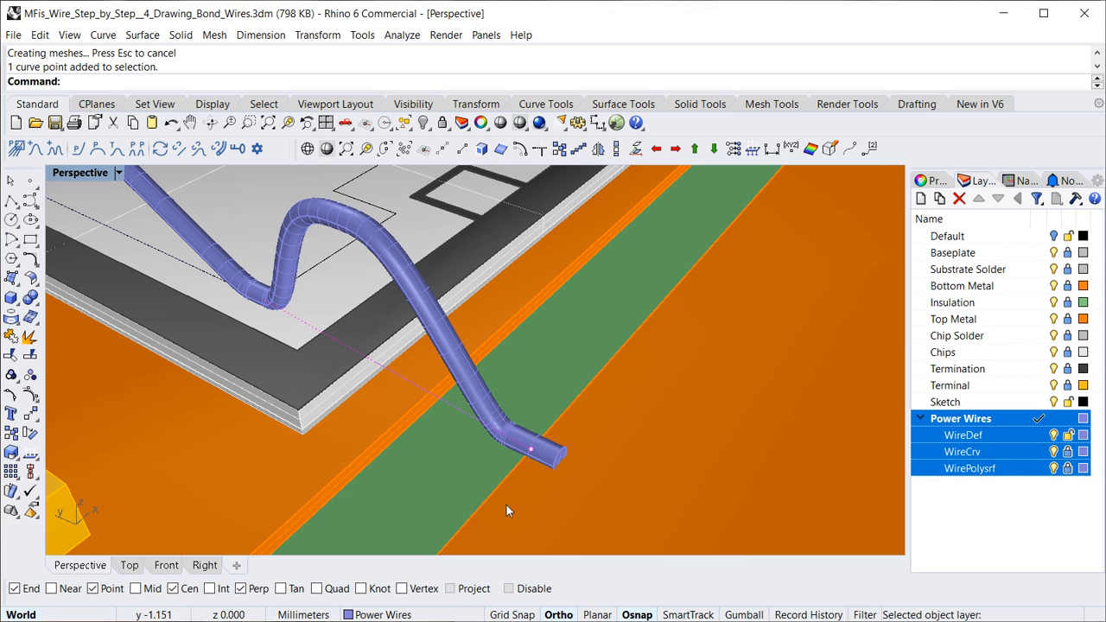
left_click_drag(540, 467, 616, 399)
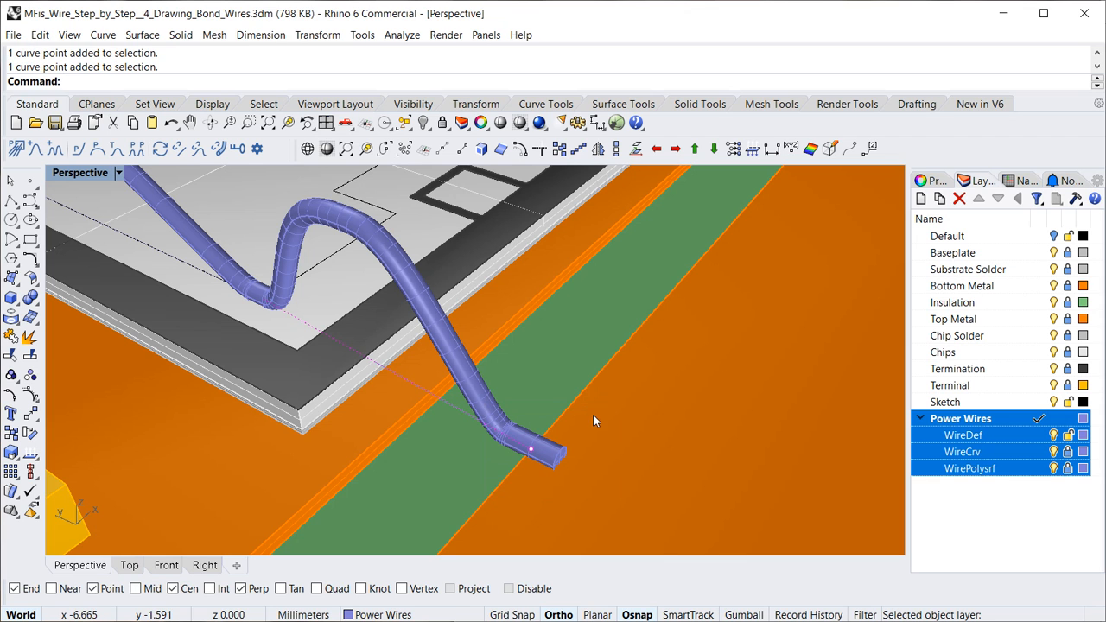
left_click_drag(485, 481, 609, 410)
key("Escape")
key("Escape")
- Select the wire definition's end point in Wireframe display and return the viewport to Shaded display
left_click(309, 150)
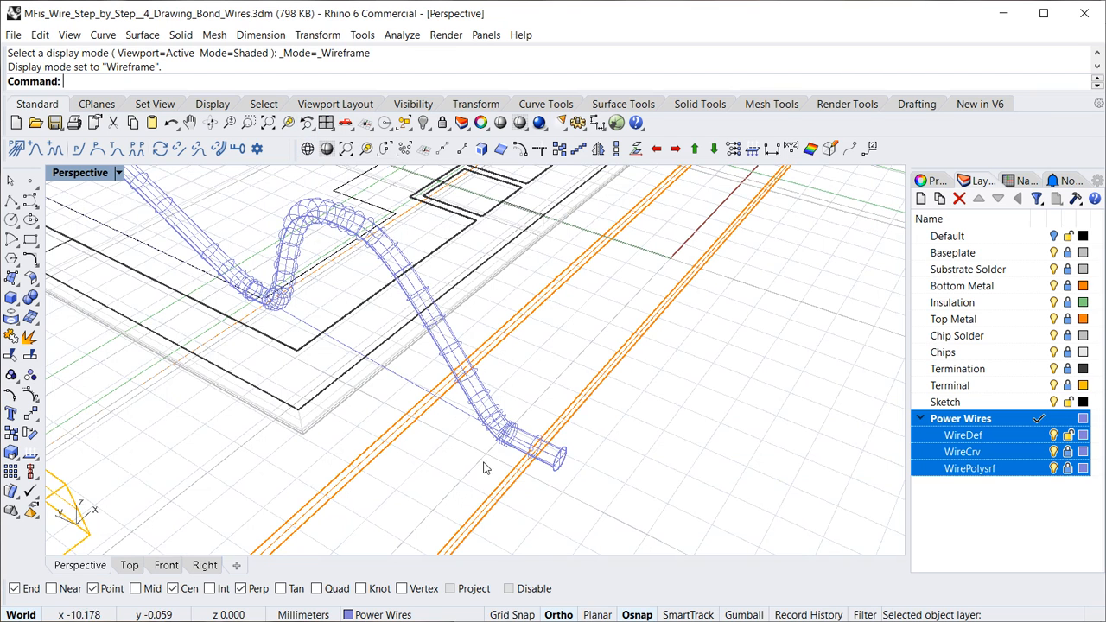
left_click(533, 456)
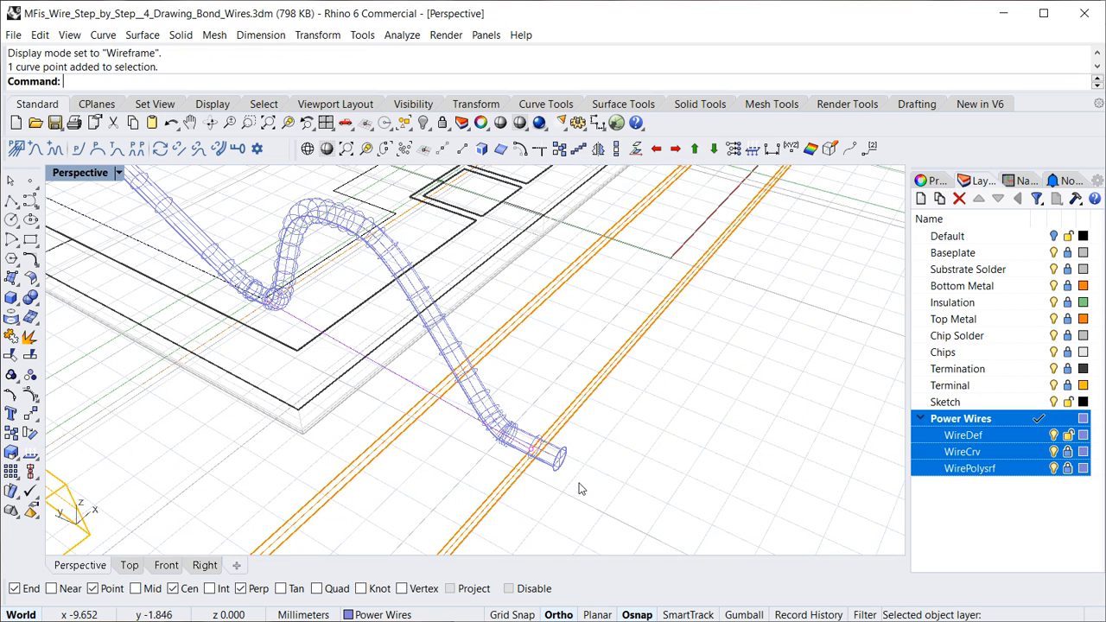
left_click(329, 149)
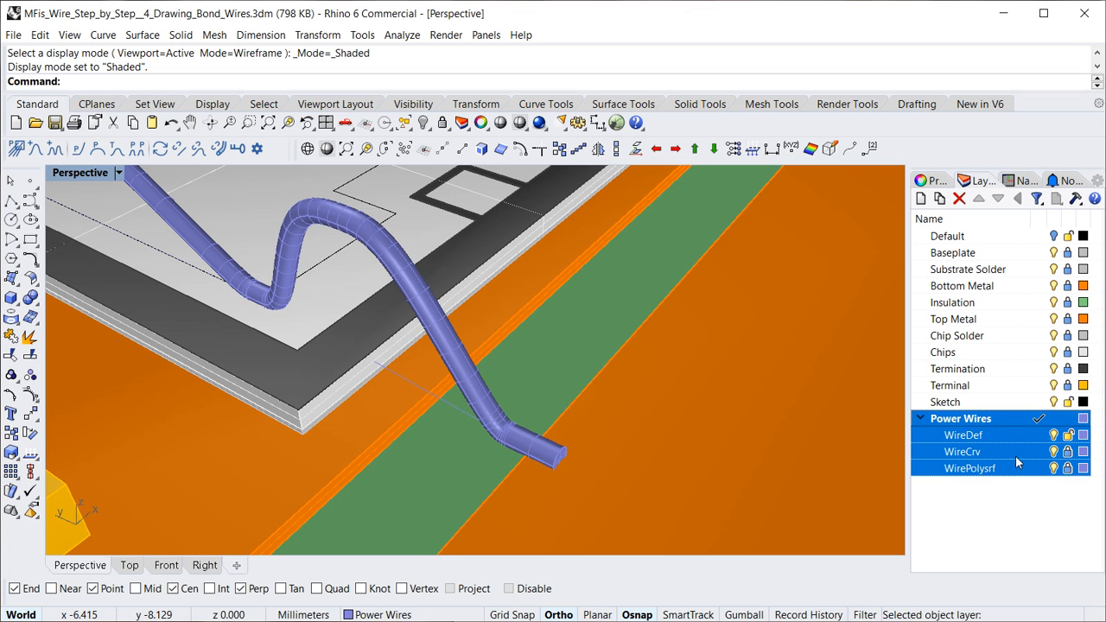
- Examine the WireDef, WireCrv and WirePolysrf sublayers by selecting the definition curve and toggling the wire solid's visibility
left_click(992, 469)
left_click(971, 500)
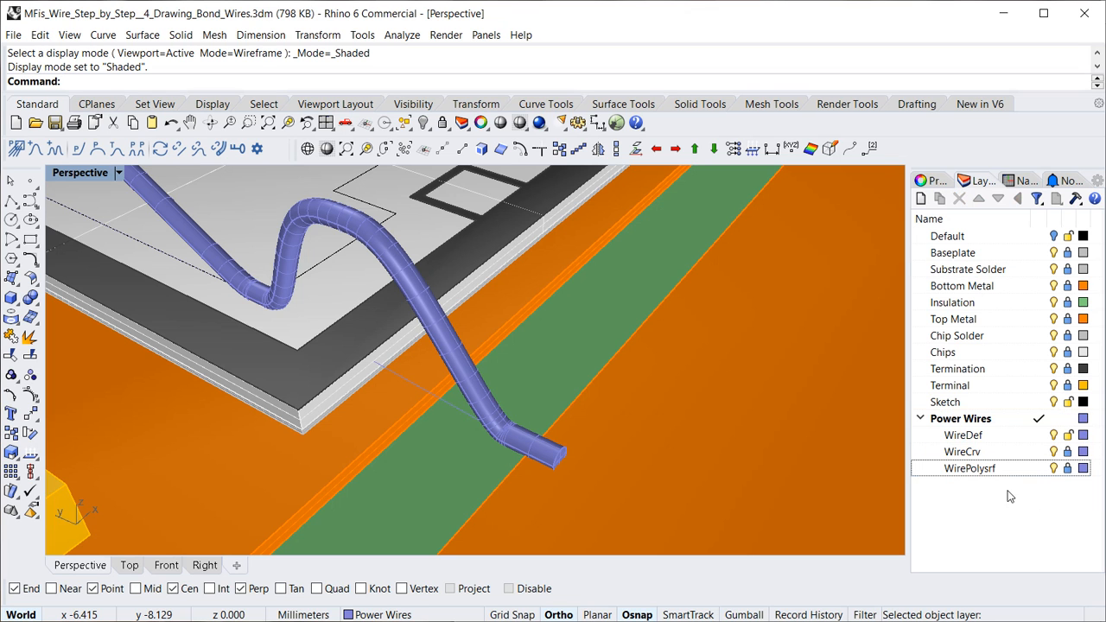
left_click(1053, 468)
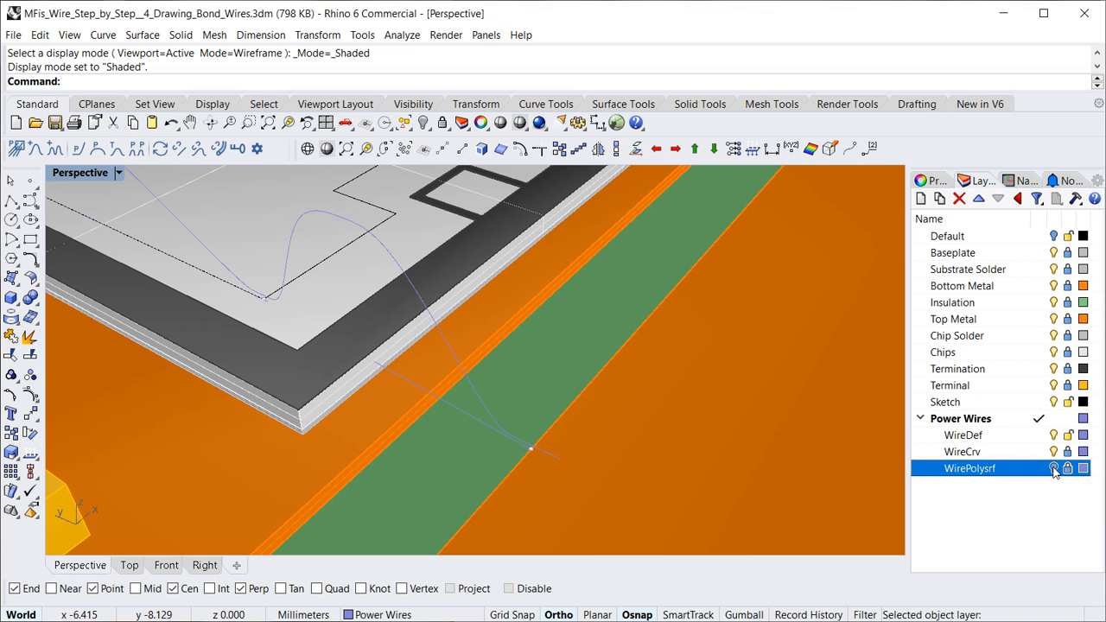
left_click(1053, 468)
right_click_drag(646, 423, 531, 419)
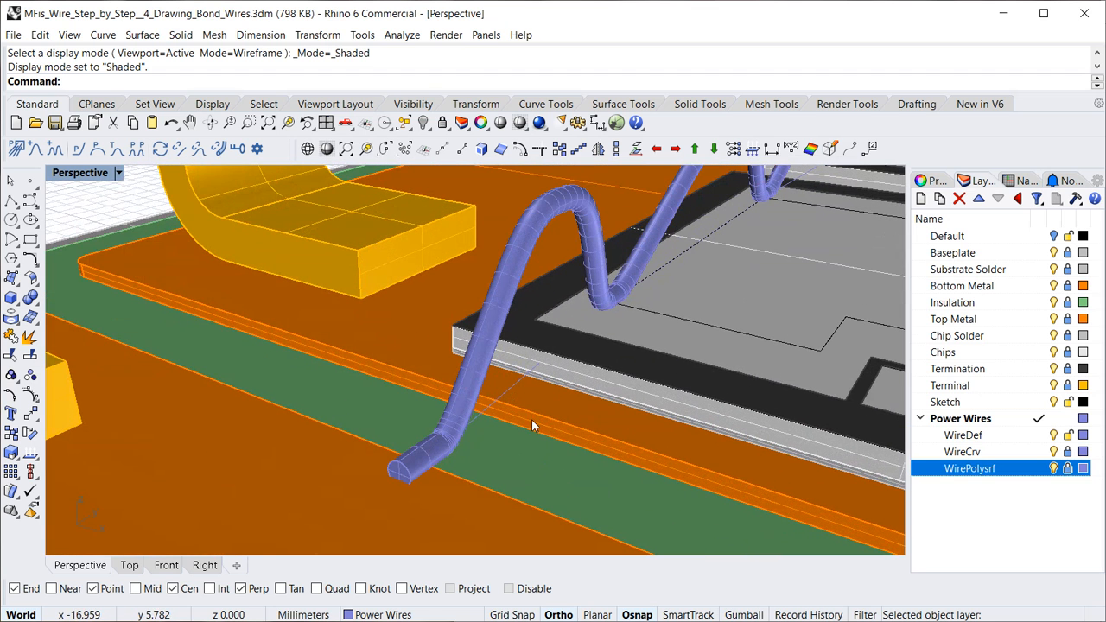
left_click(1001, 436)
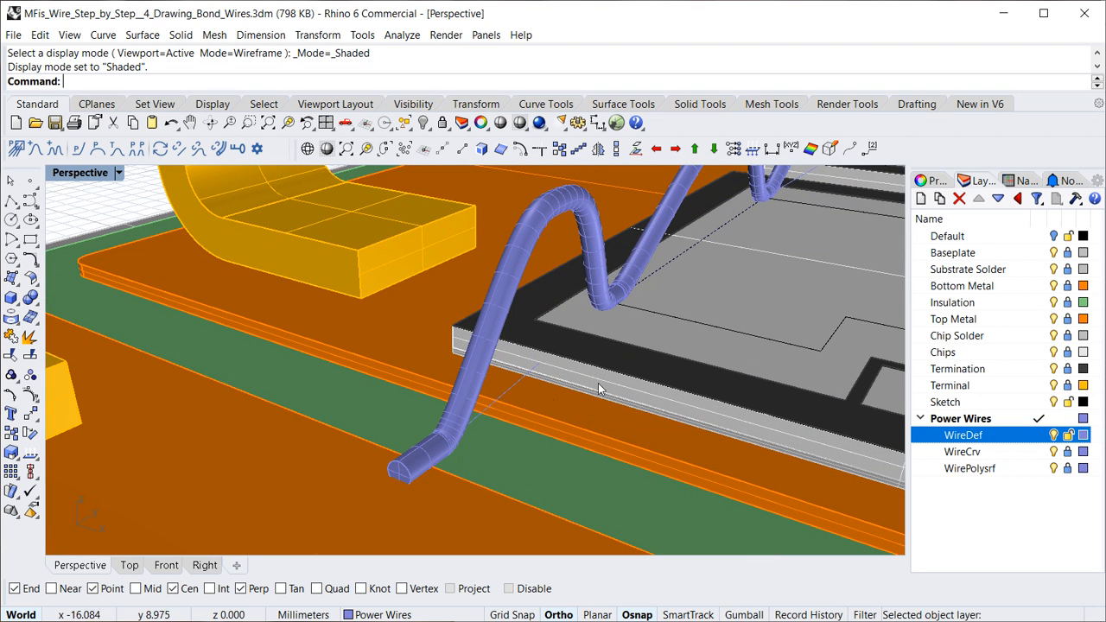
left_click(514, 386)
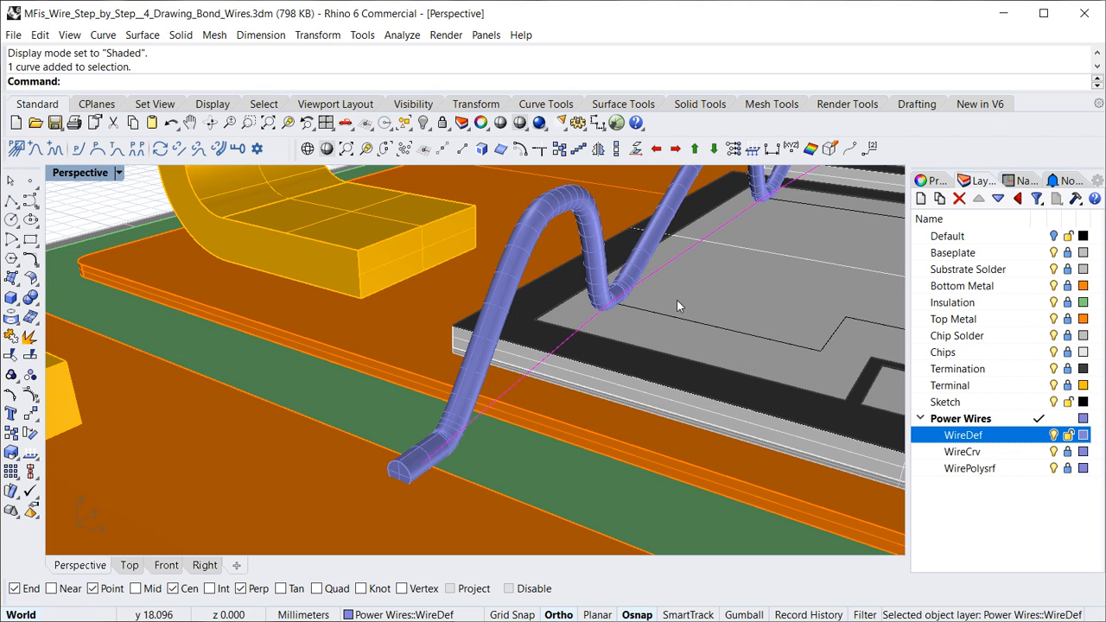
left_click(1054, 467)
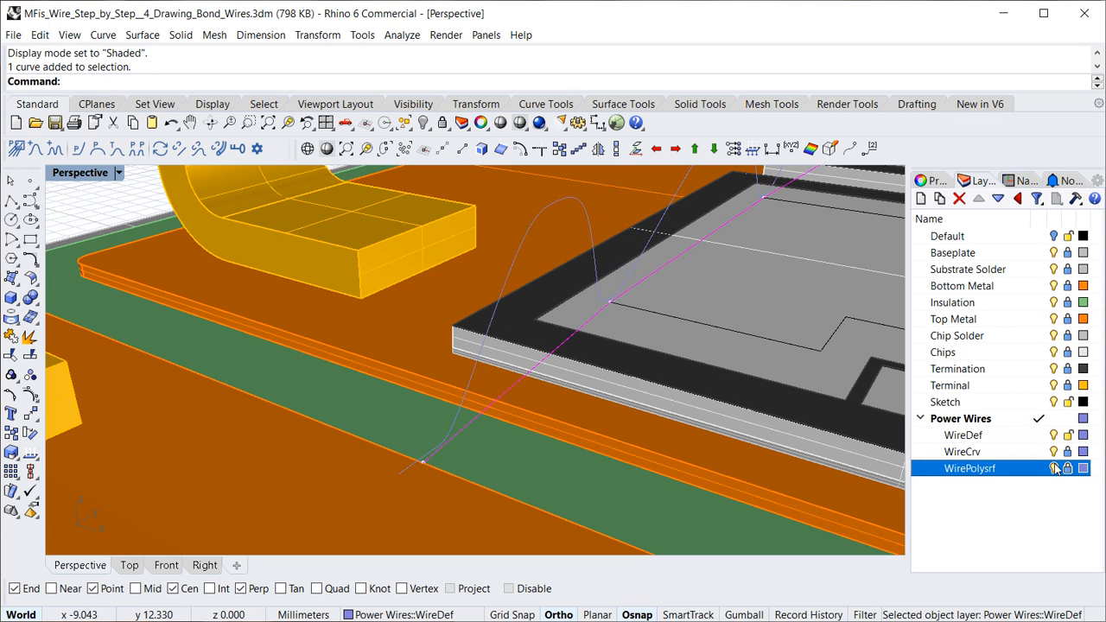
left_click(1008, 452)
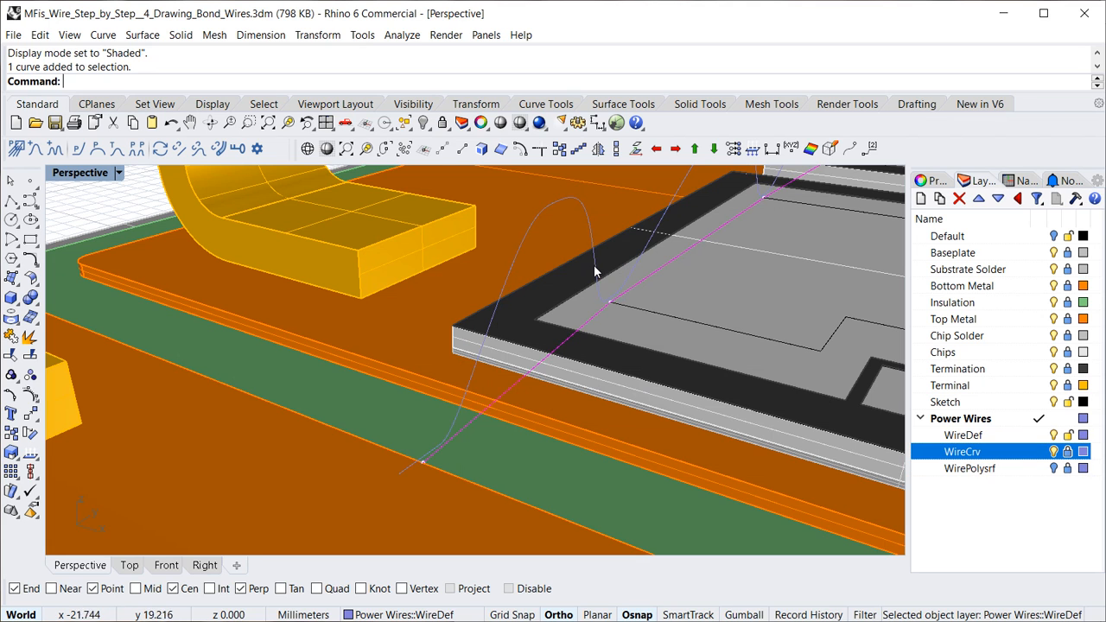
left_click(1053, 469)
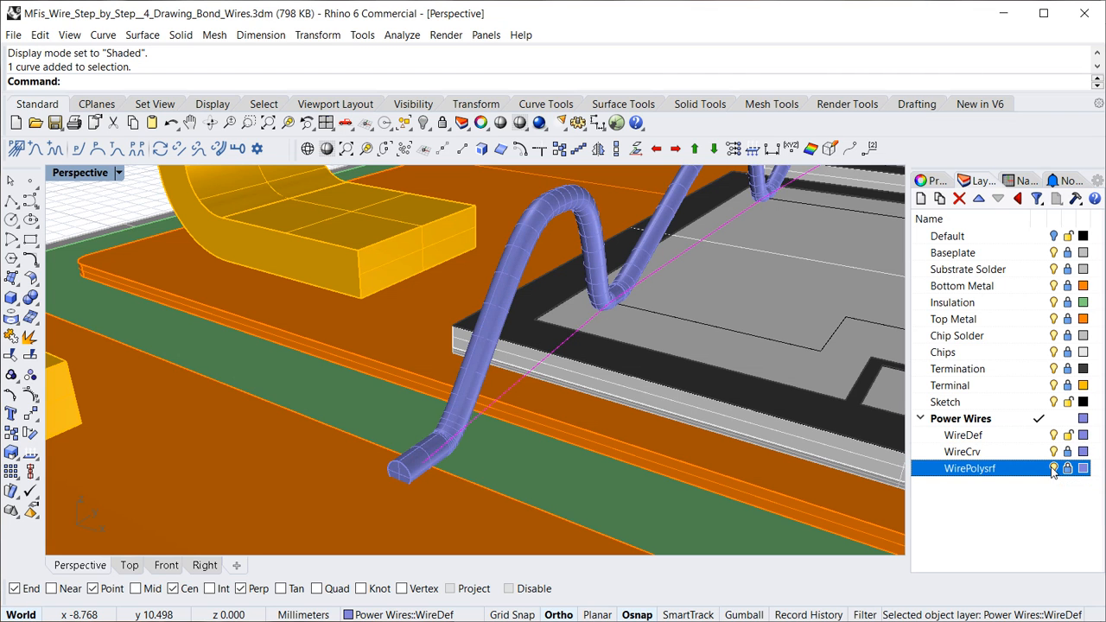
- Hide the WirePolysrf sublayer to select the wire definition's end point on the metal edge, and show the sublayer again
left_click(1053, 468)
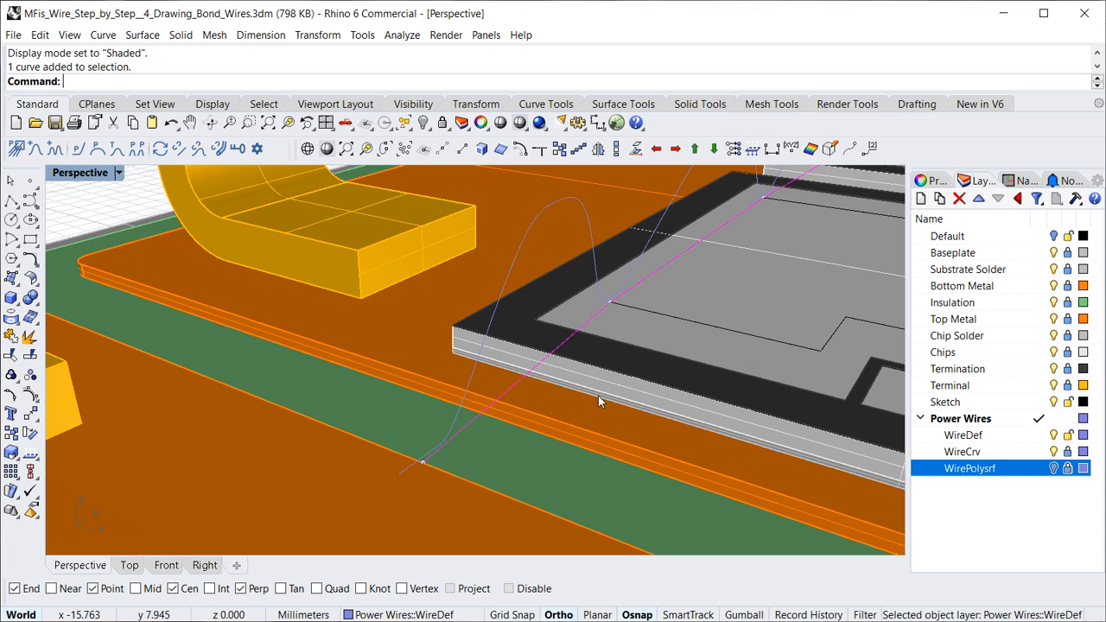
right_click_drag(475, 420, 591, 462)
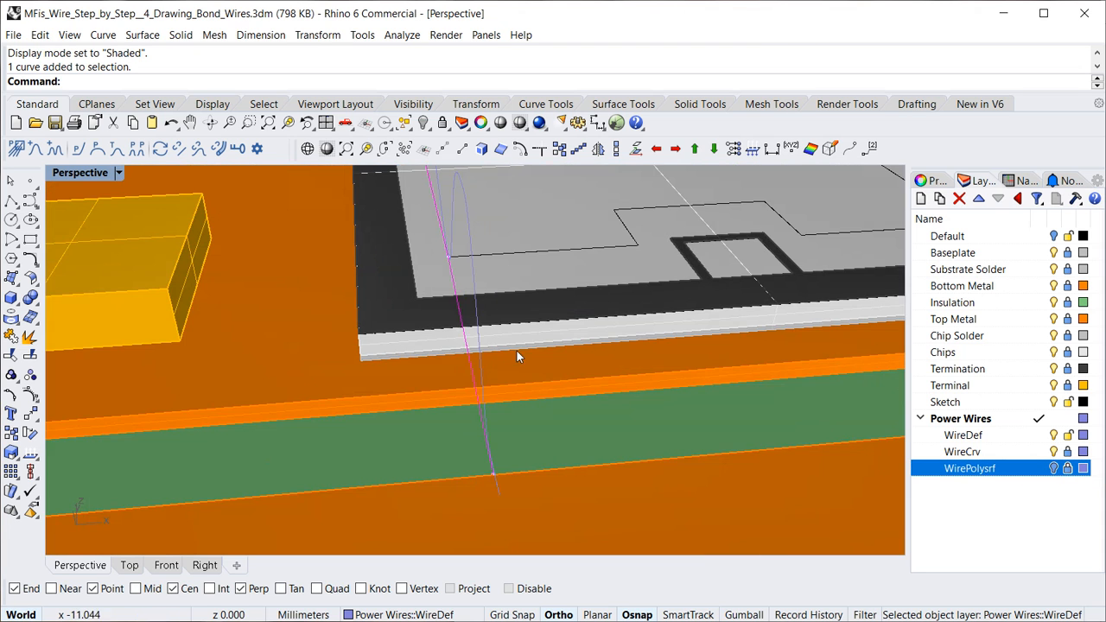
left_click(464, 501)
scroll(452, 484, "up", 2)
scroll(428, 489, "down", 3)
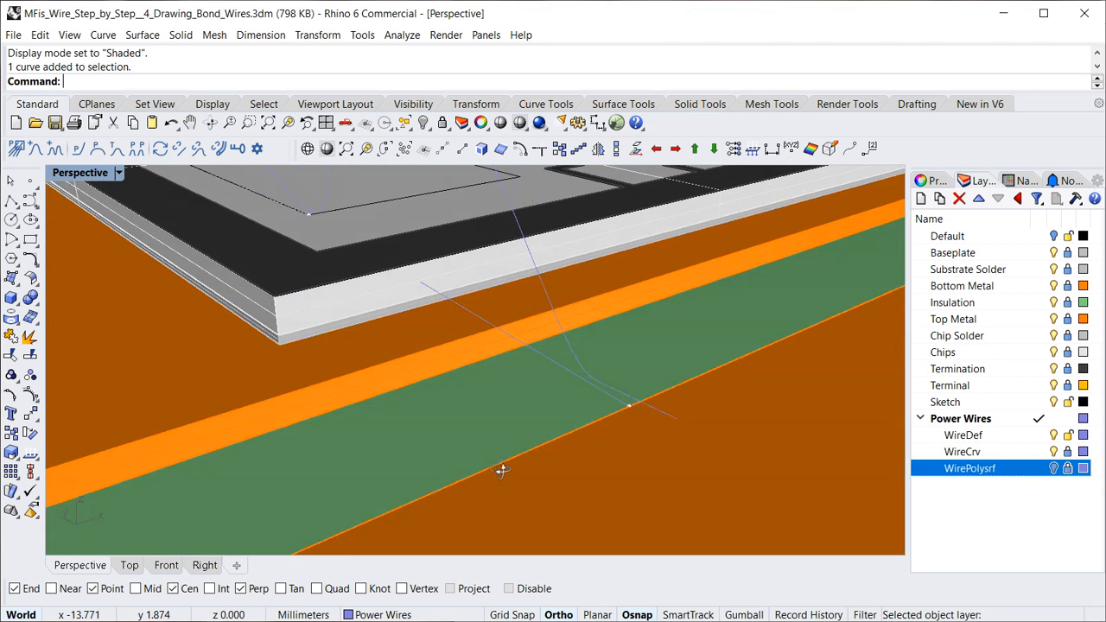
left_click(631, 405)
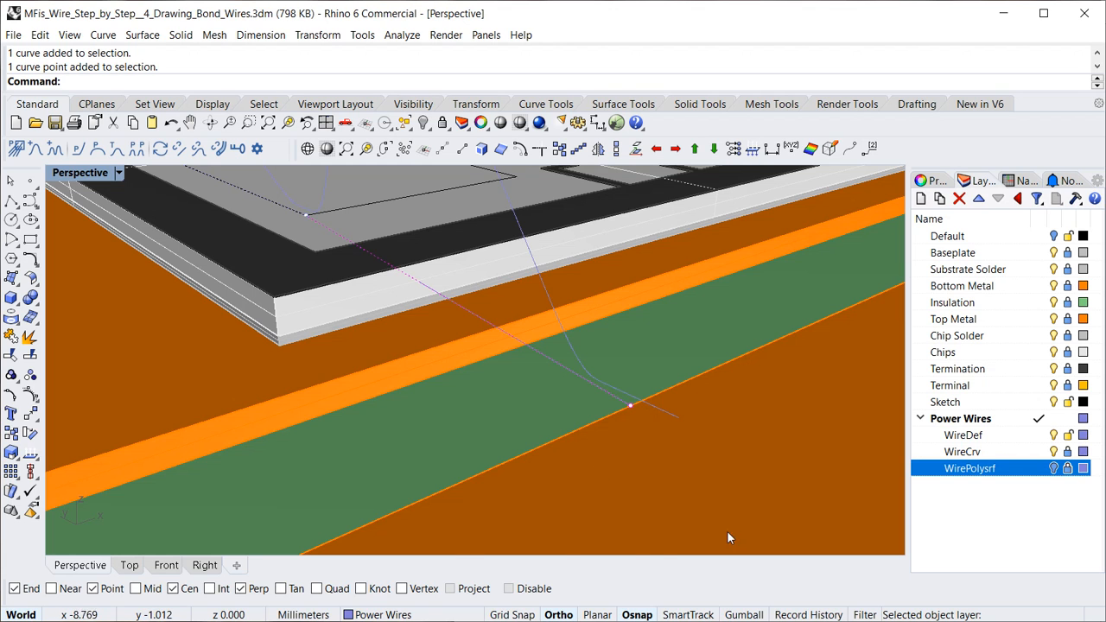
left_click(1053, 468)
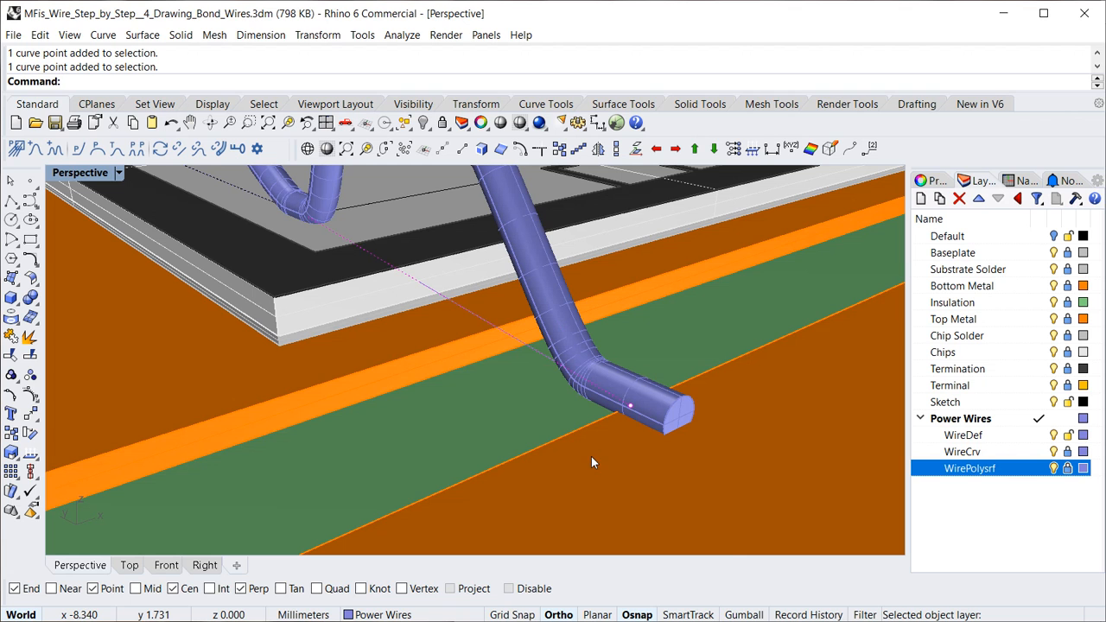
- Enable the Gumball and move the wire's selected end point -1 mm along its green Y axis
left_click(743, 614)
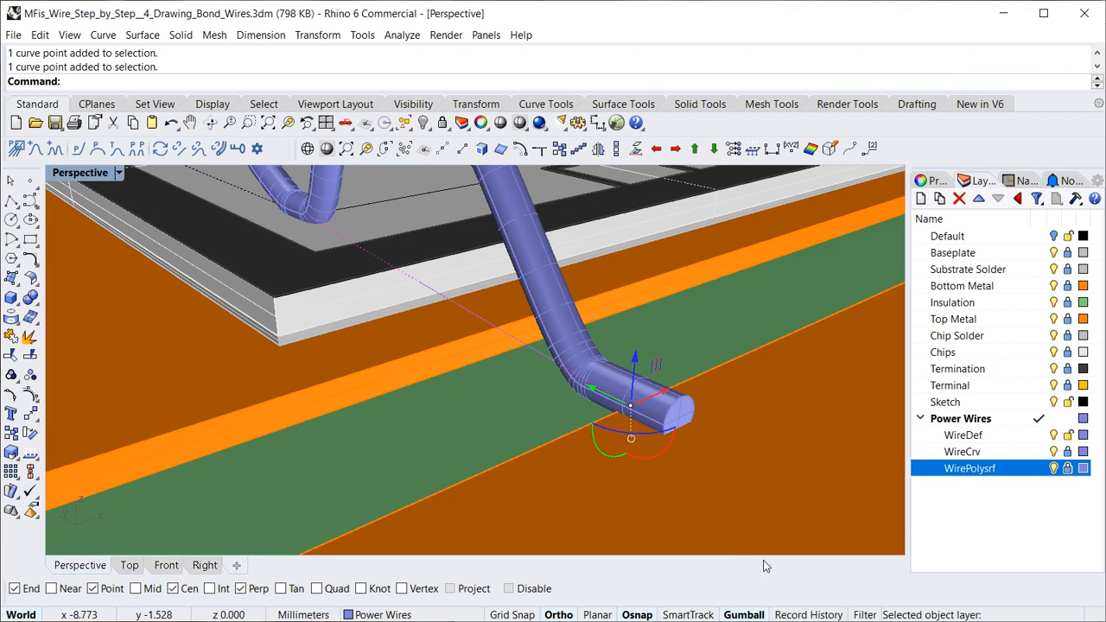
scroll(583, 410, "up", 4)
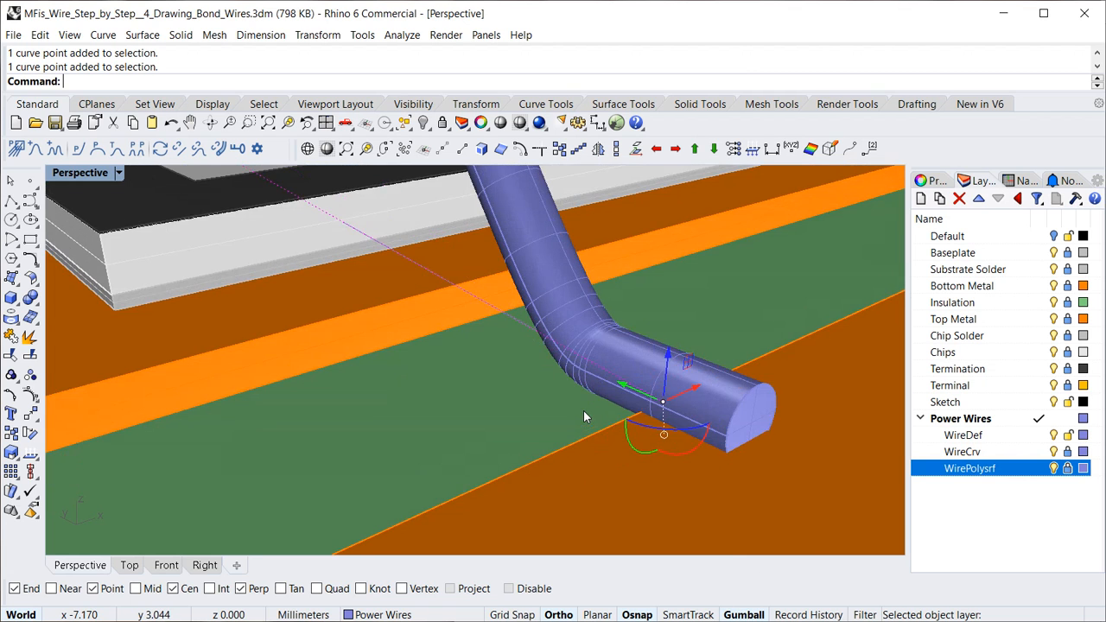
left_click(656, 393)
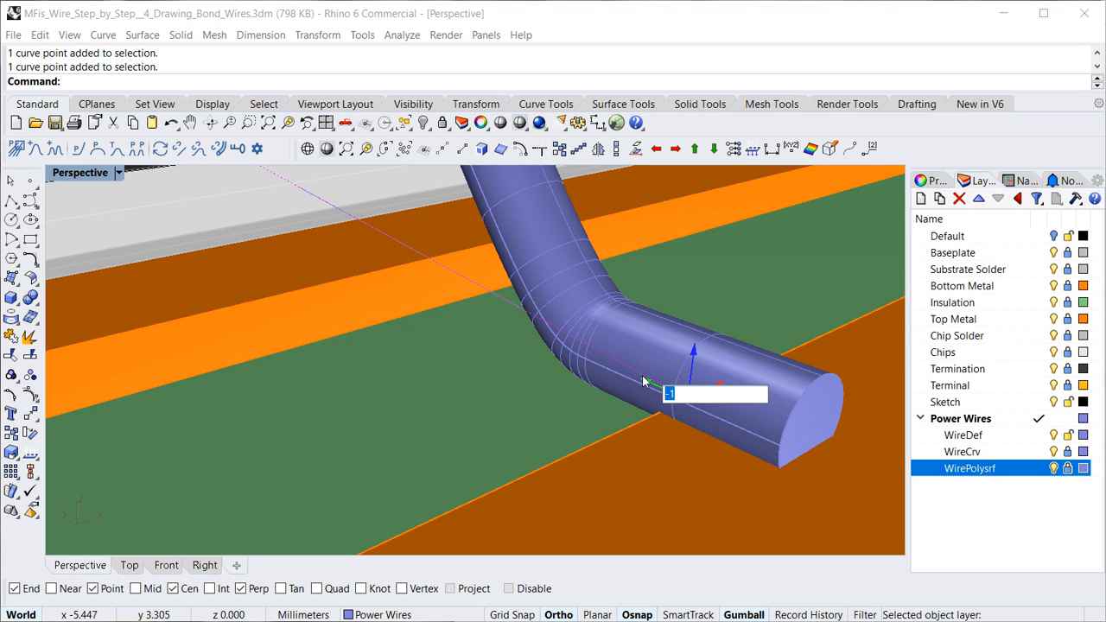
type("-")
key("Return")
- Hide the Terminal and Termination layers to clear the view of the bond wire
scroll(642, 374, "down", 15)
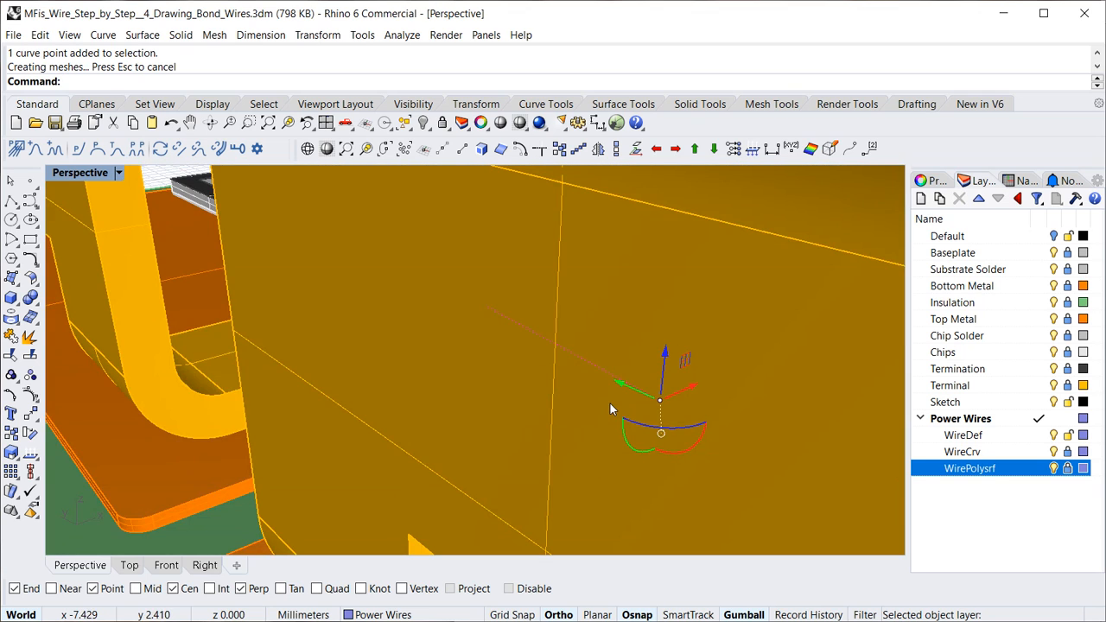
right_click_drag(670, 406, 595, 381)
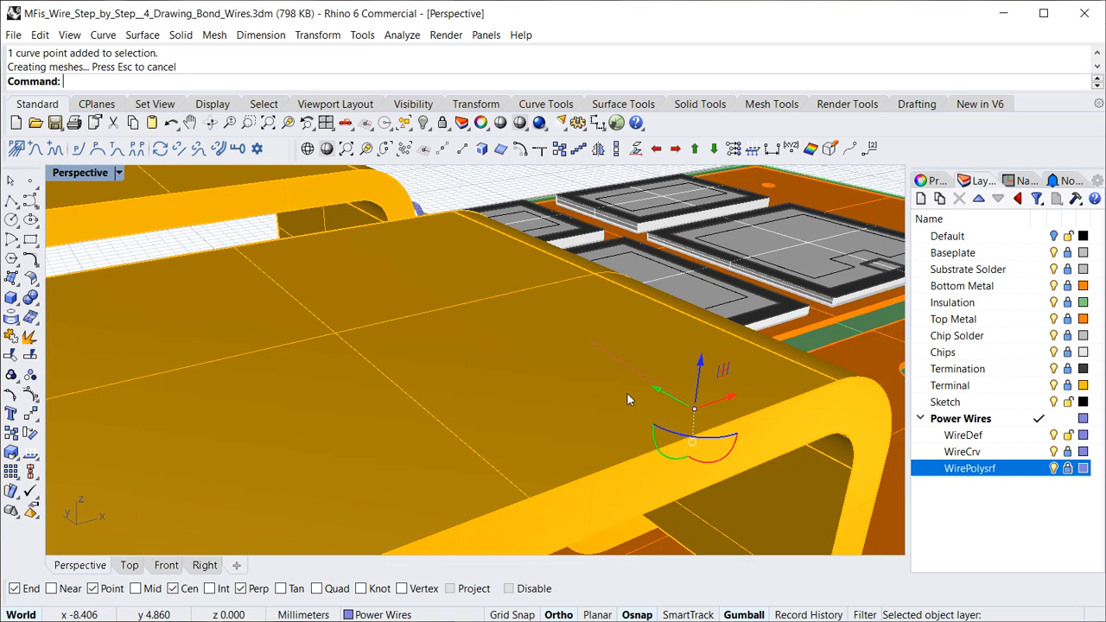
left_click(1053, 386)
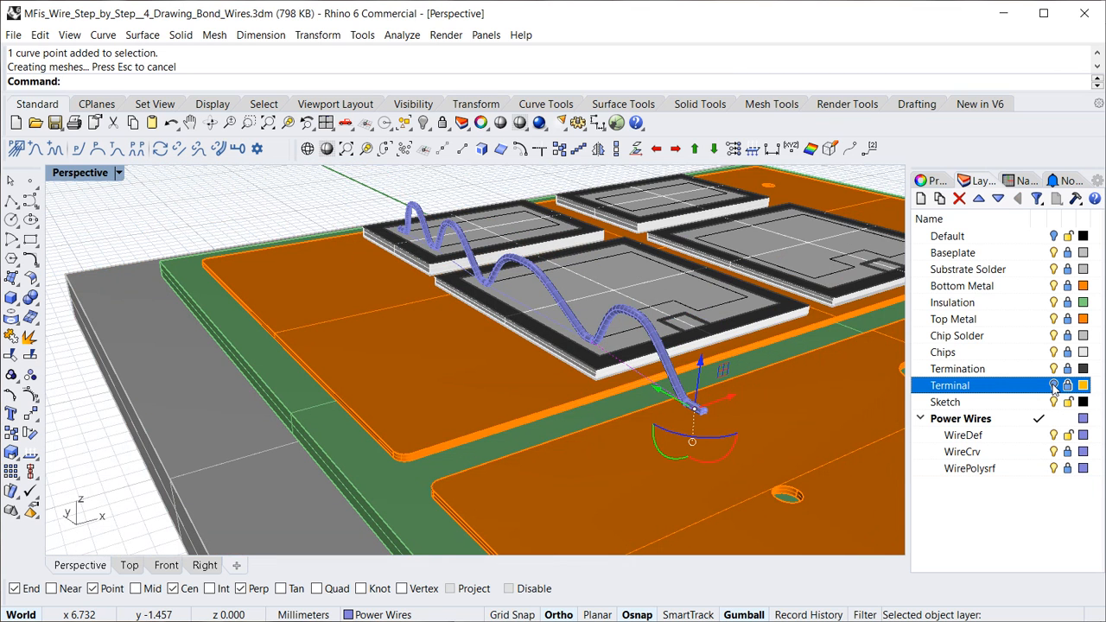
left_click(1054, 368)
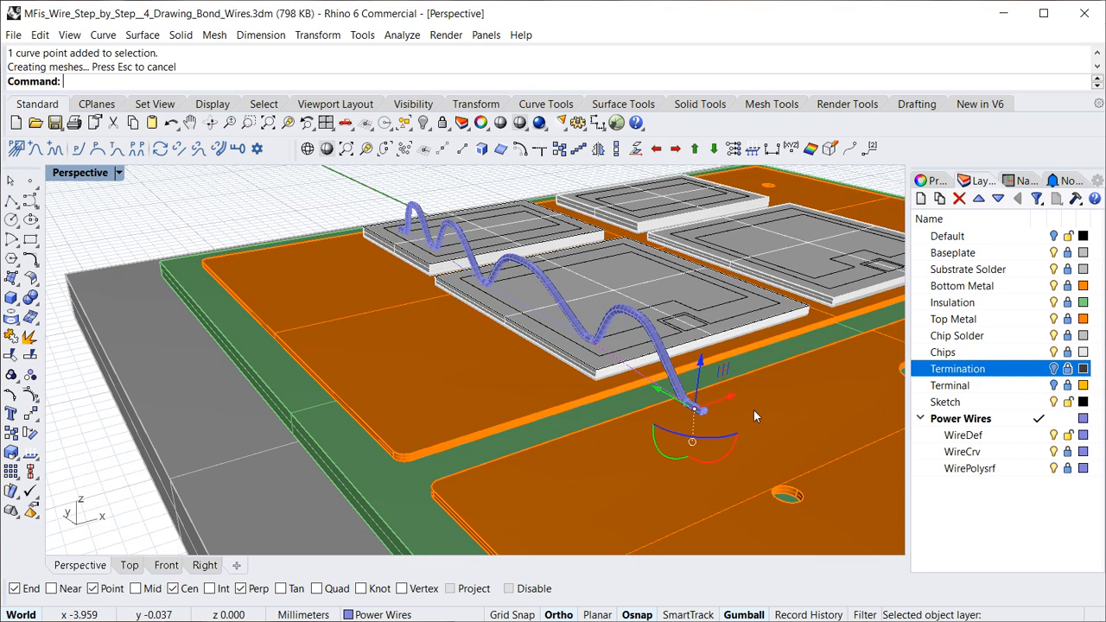
- Lock the Sketch layer so the bond wire's definition curve can be picked without selecting sketch curves
left_click(709, 475)
right_click_drag(776, 424, 705, 340)
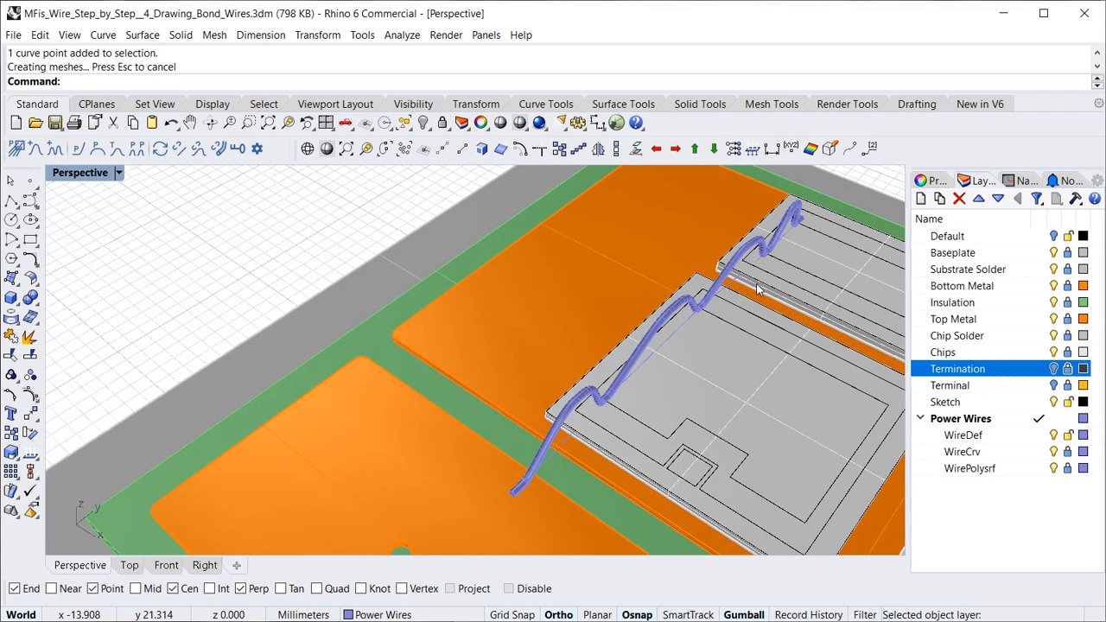
right_click_drag(779, 269, 594, 378, "shift")
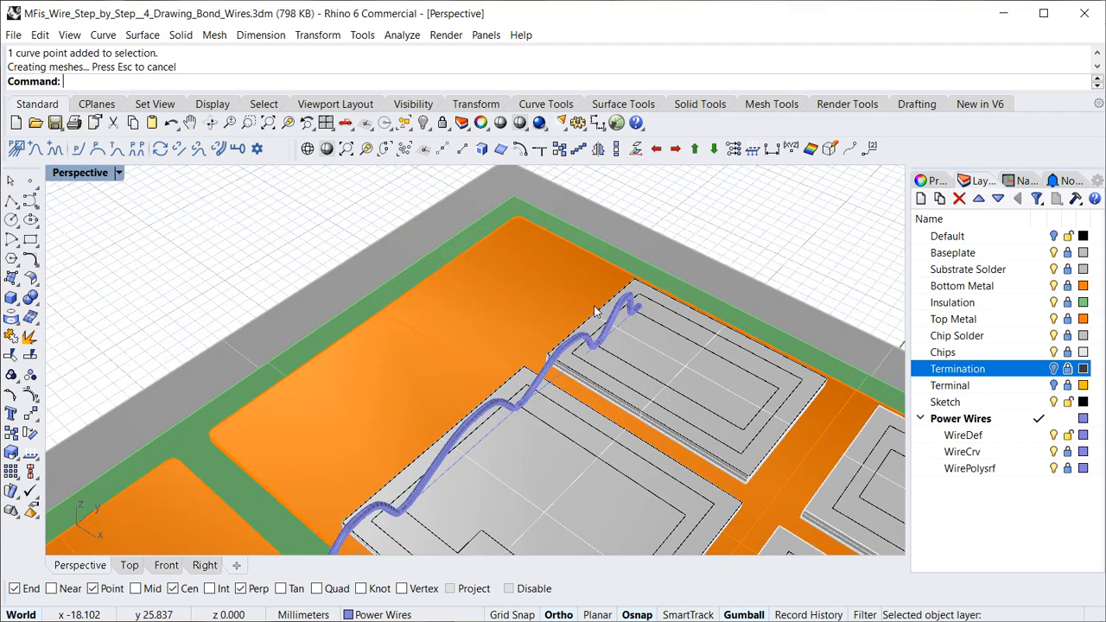
scroll(625, 335, "up", 4)
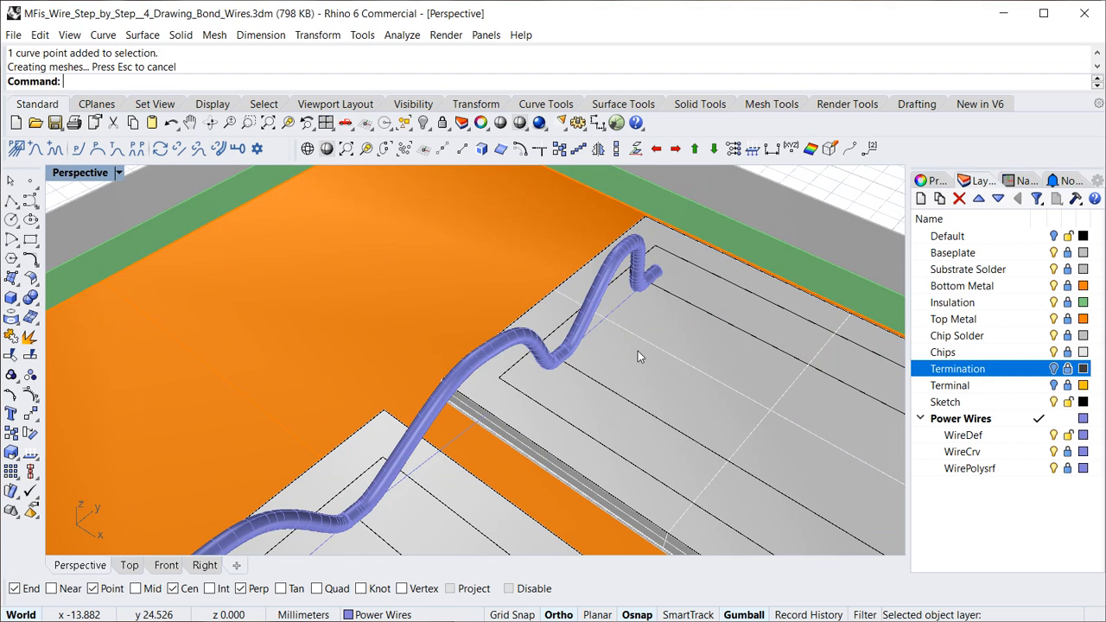
left_click(613, 309)
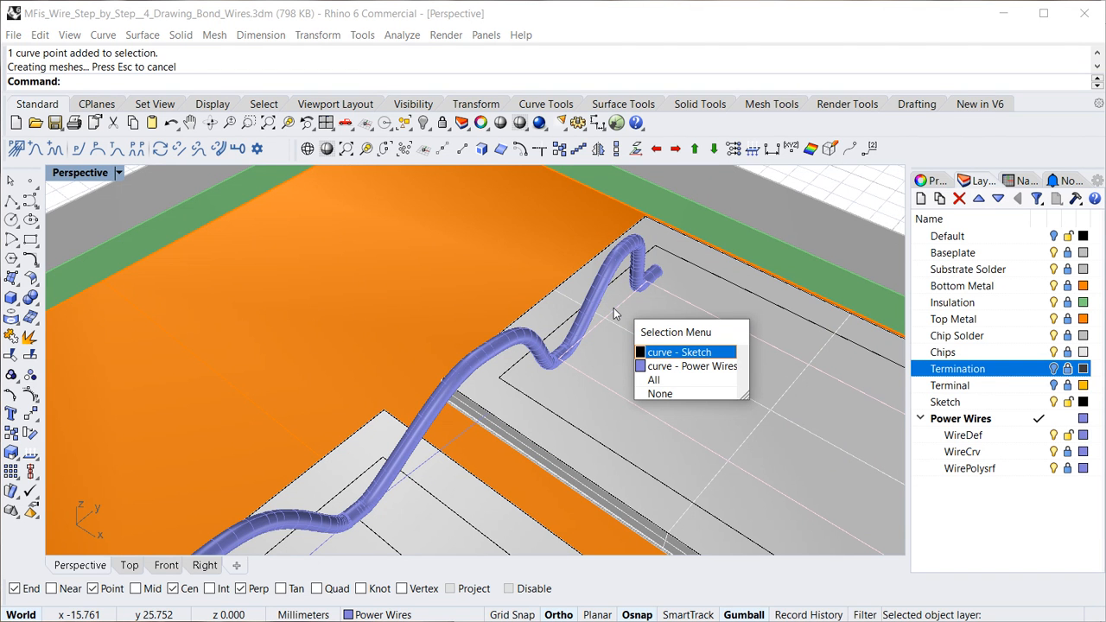
left_click(669, 366)
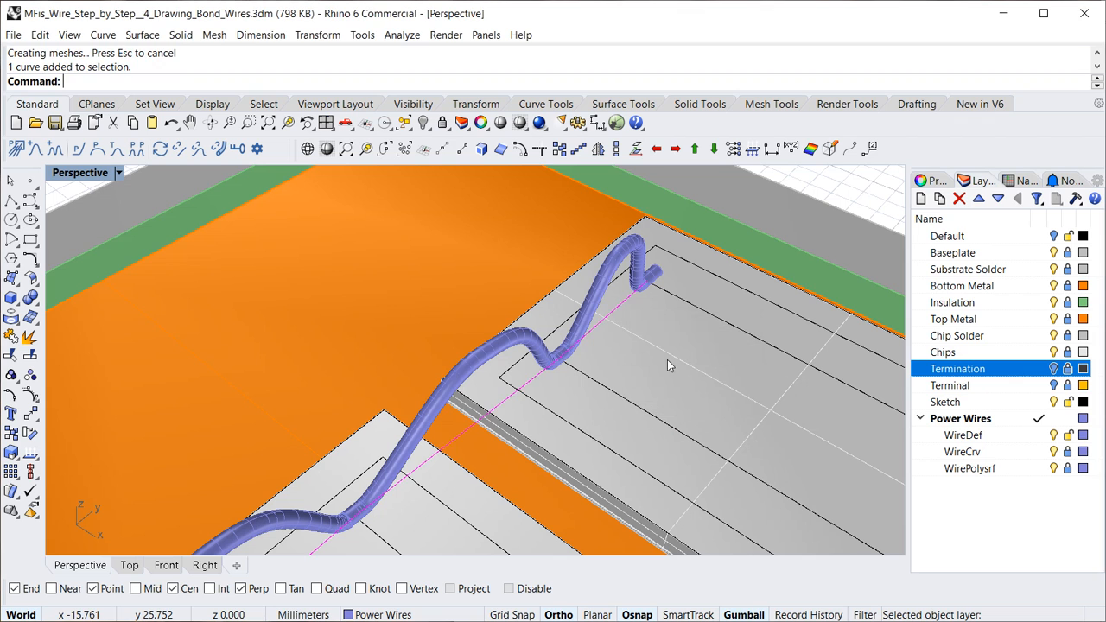
key("Escape")
left_click(1069, 403)
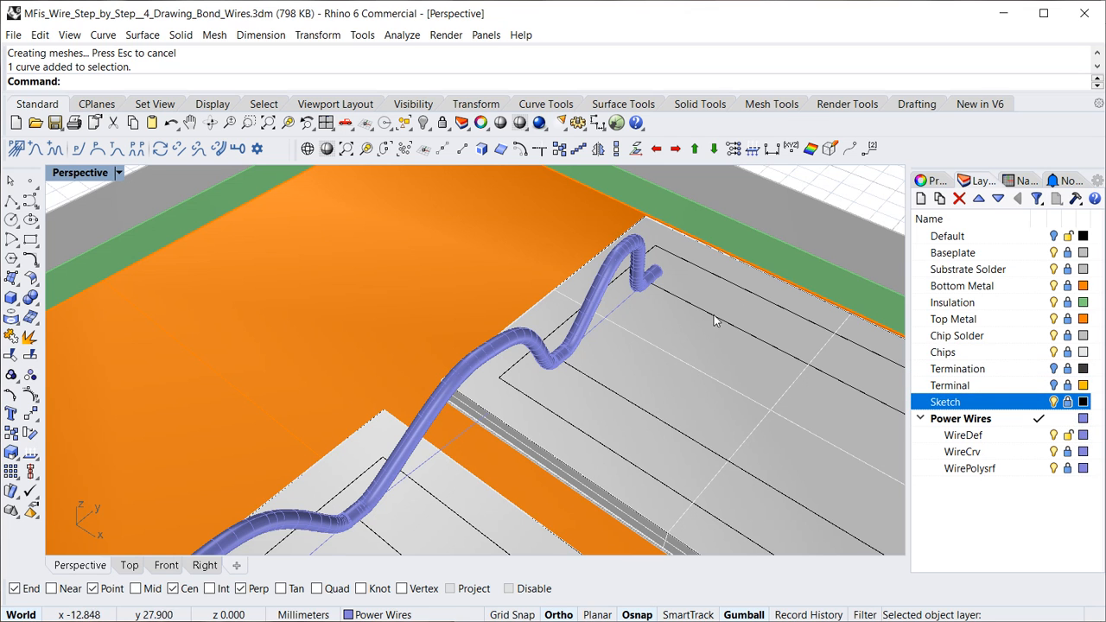
- Create a linear array of the wire's definition curve with 15 items spaced 0.9 mm along X, with Ortho on
left_click(612, 316)
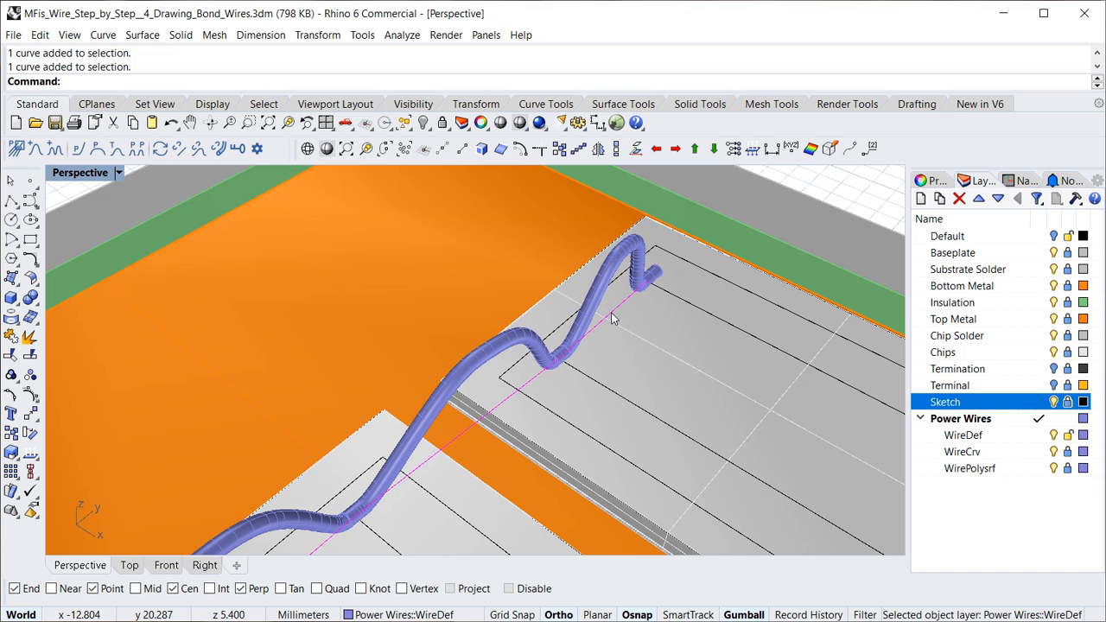
scroll(611, 318, "down", 4)
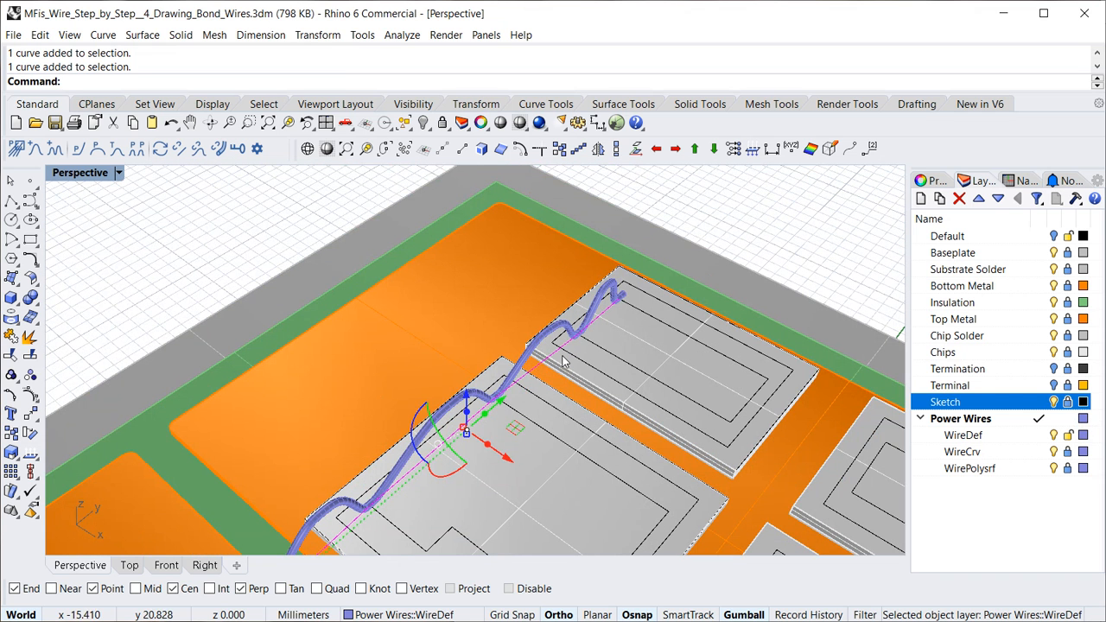
left_click(579, 149)
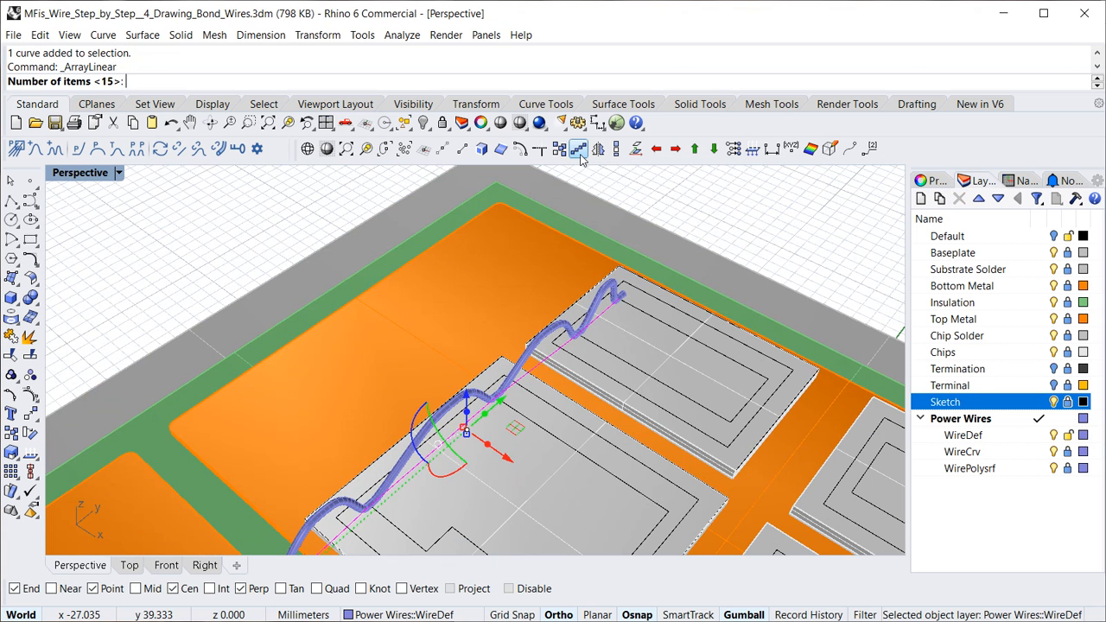
scroll(626, 344, "up", 5)
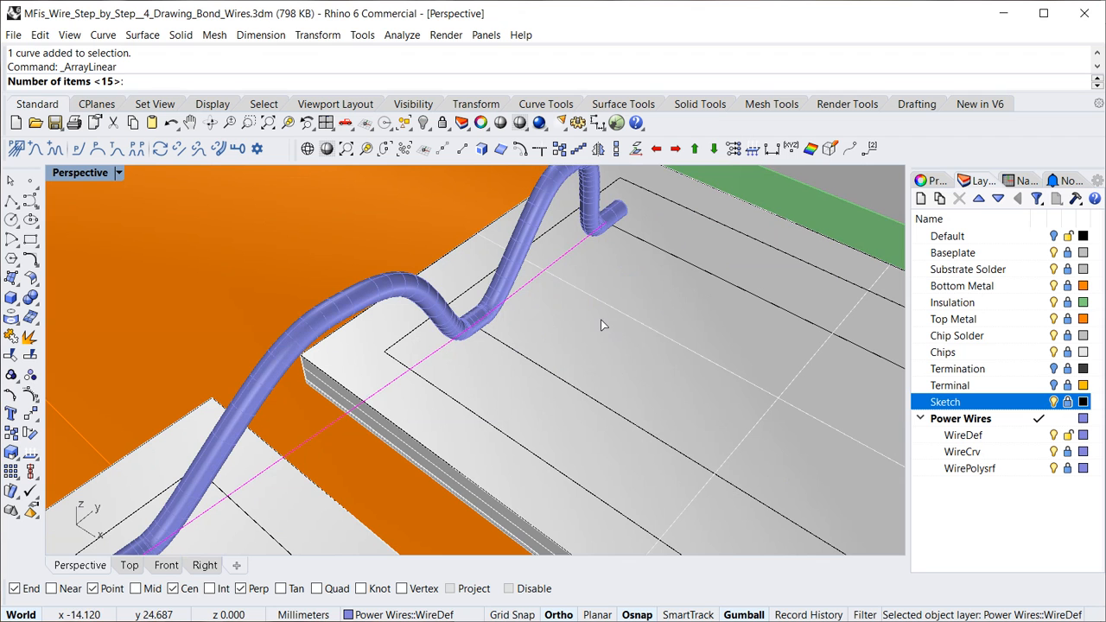
scroll(528, 380, "down", 3)
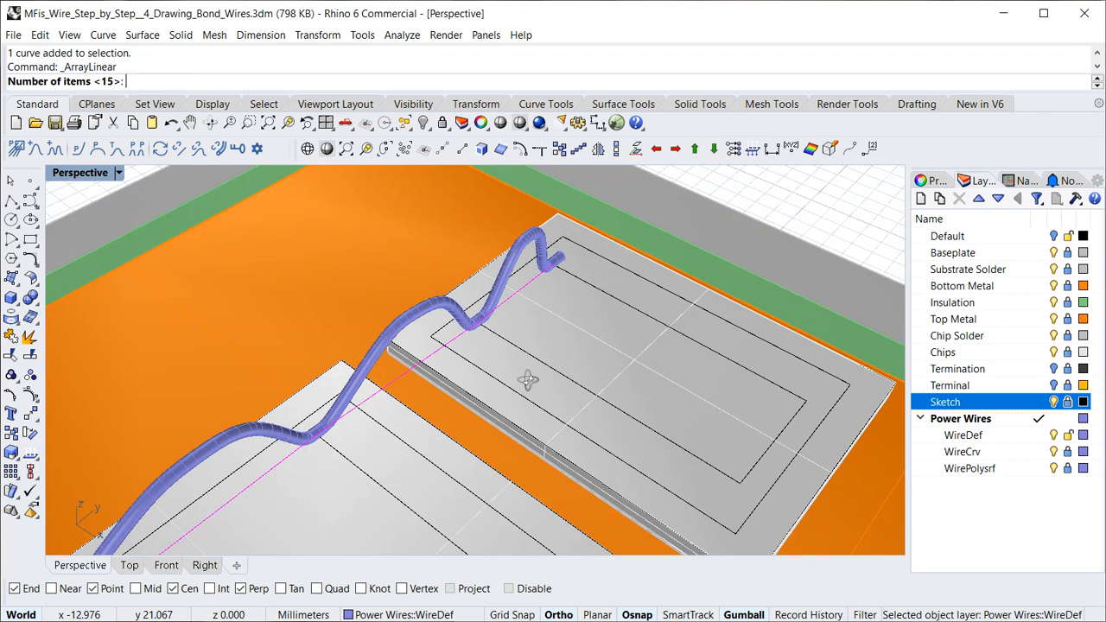
right_click_drag(528, 380, 566, 381)
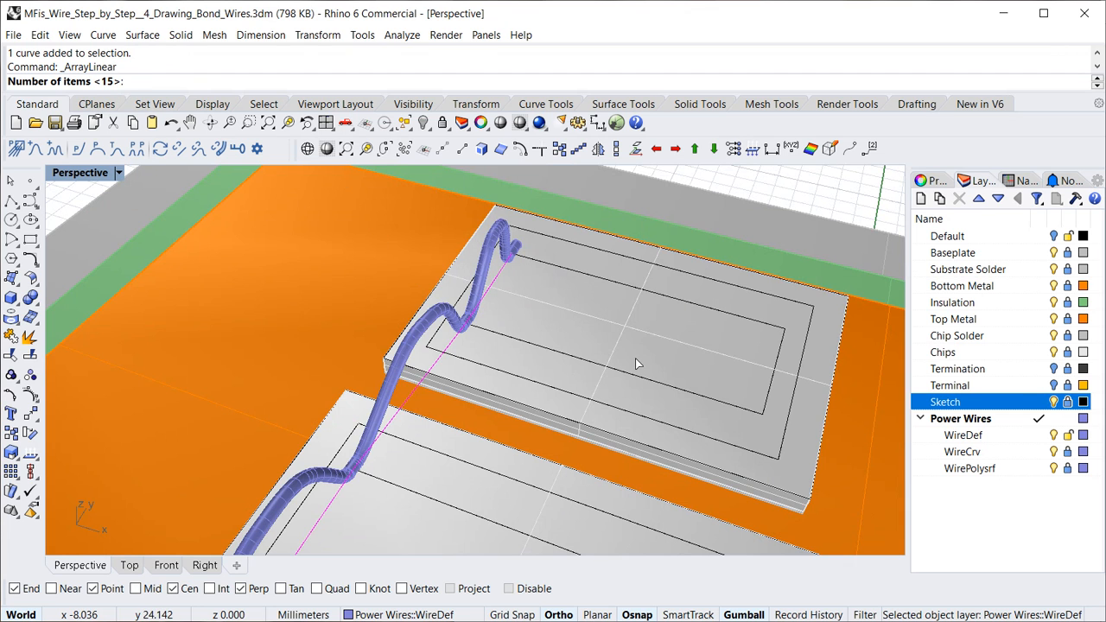
type("15")
key("Return")
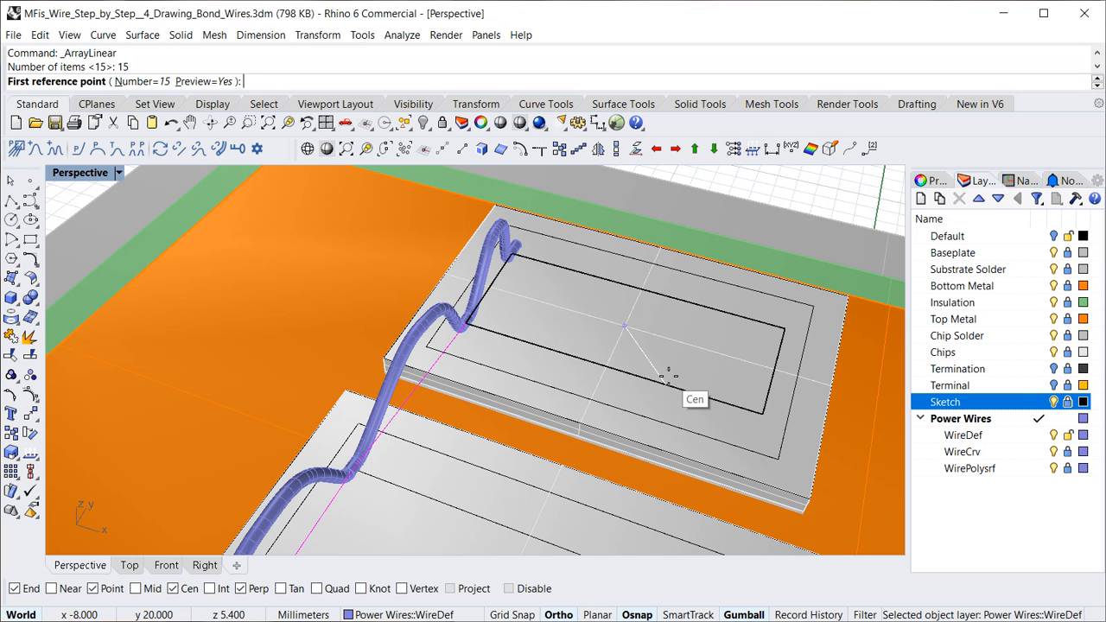
scroll(578, 328, "up", 2)
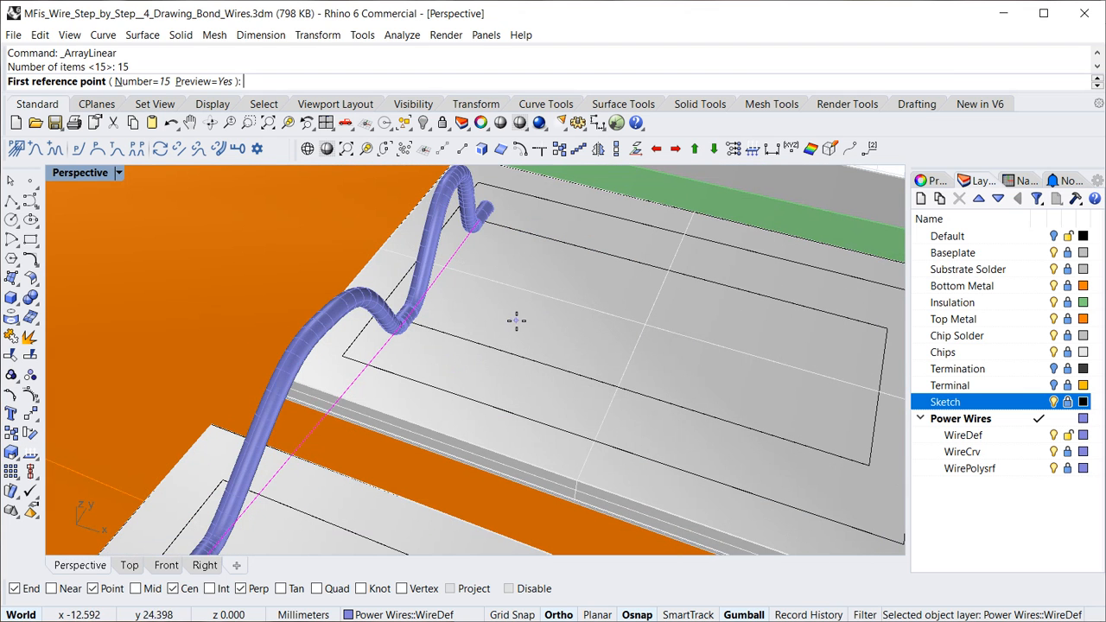
left_click(522, 320)
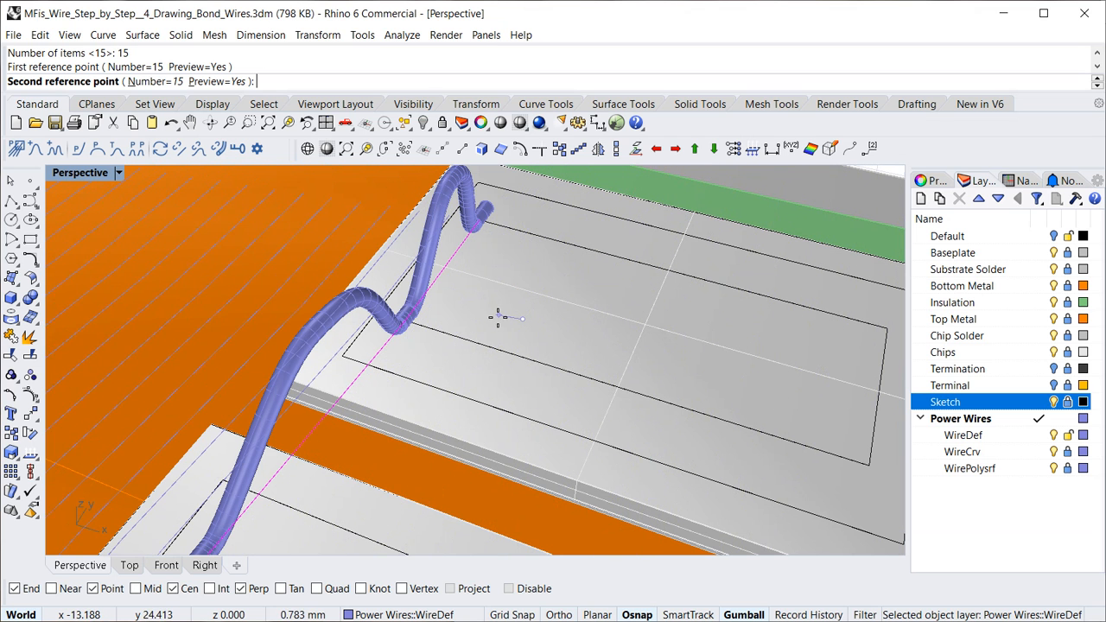
key("F8")
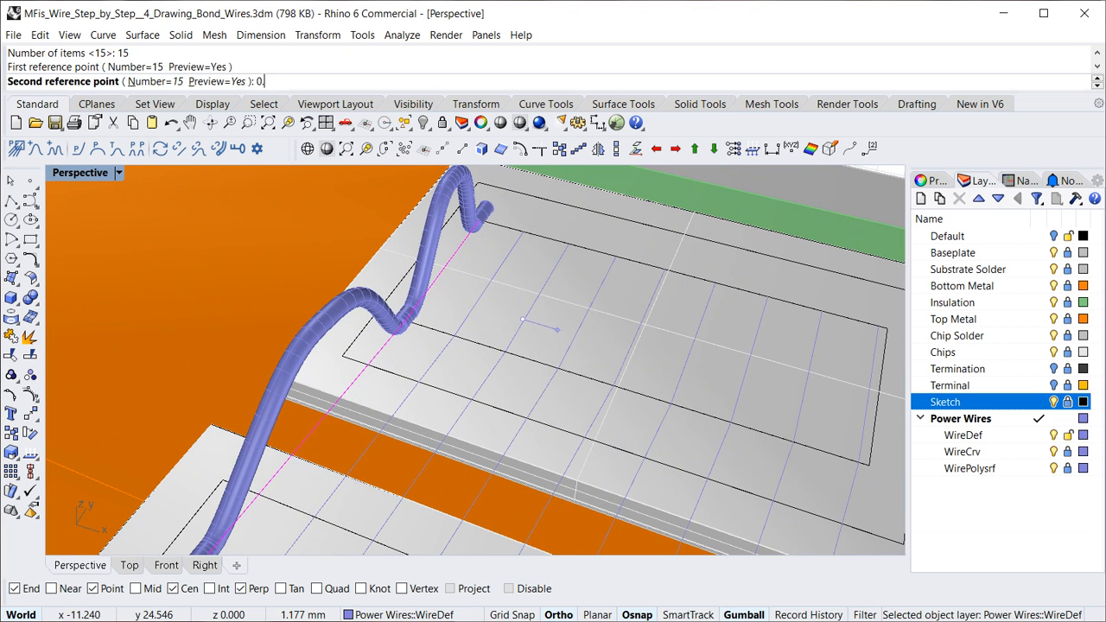
type("9")
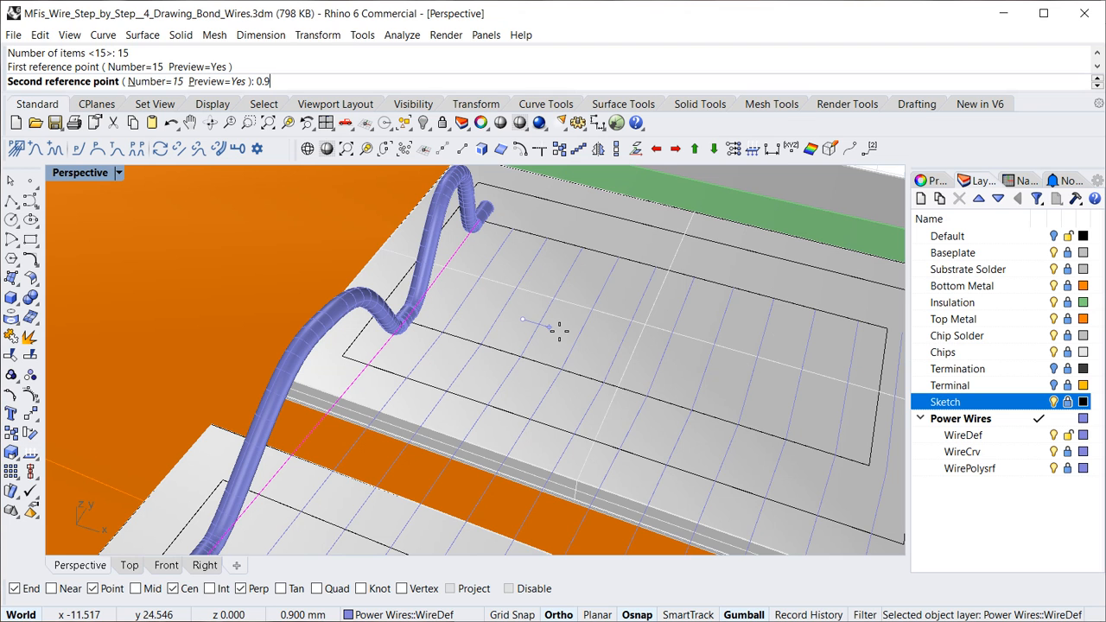
key("Return")
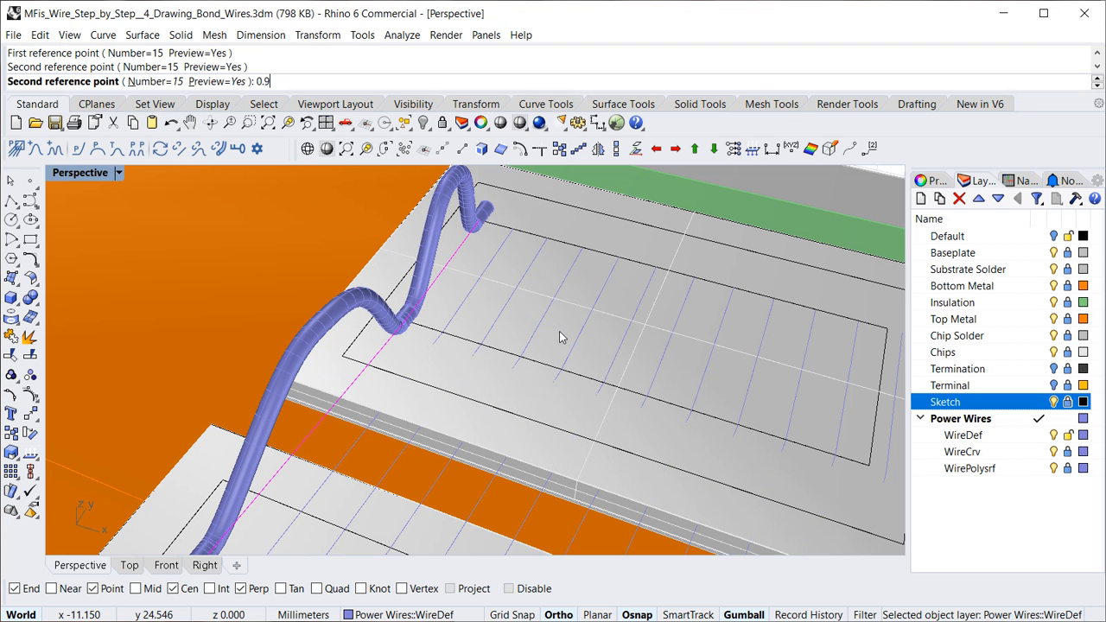
- Delete the four surplus wire definition curves that extend past the upper chip's inner contact outline
scroll(561, 338, "down", 5)
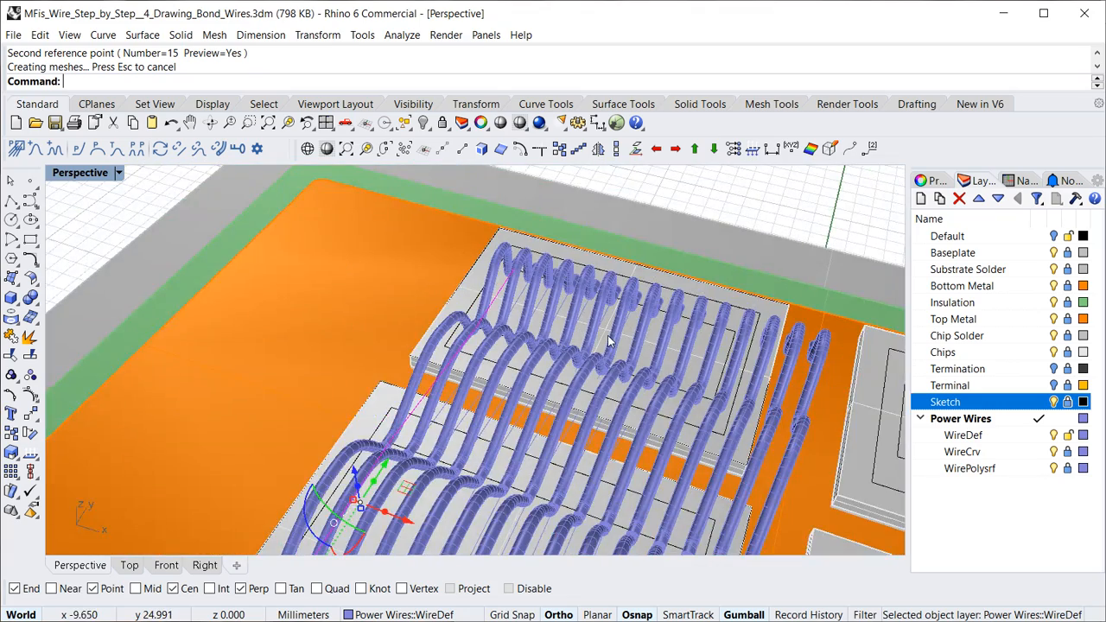
scroll(796, 361, "up", 4)
right_click_drag(690, 372, 702, 420)
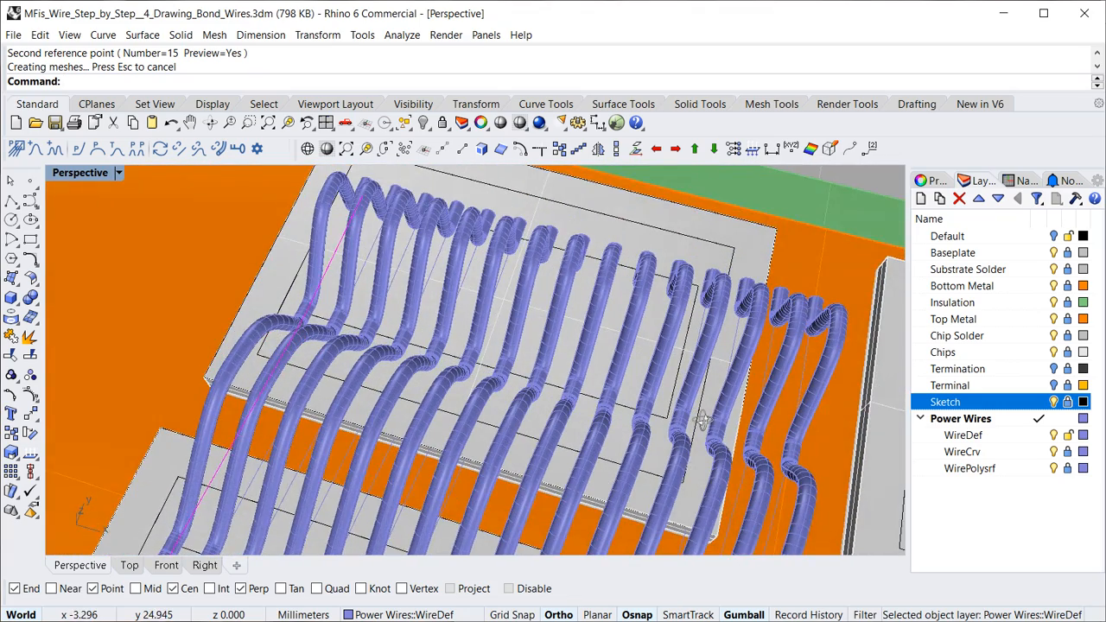
scroll(686, 349, "up", 5)
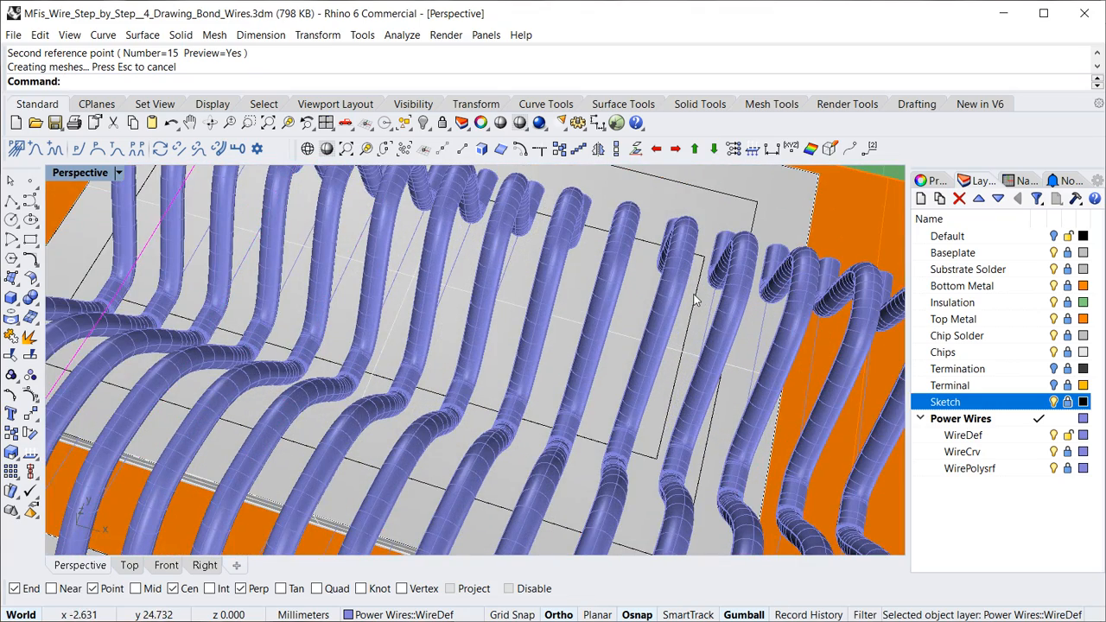
scroll(763, 359, "down", 3)
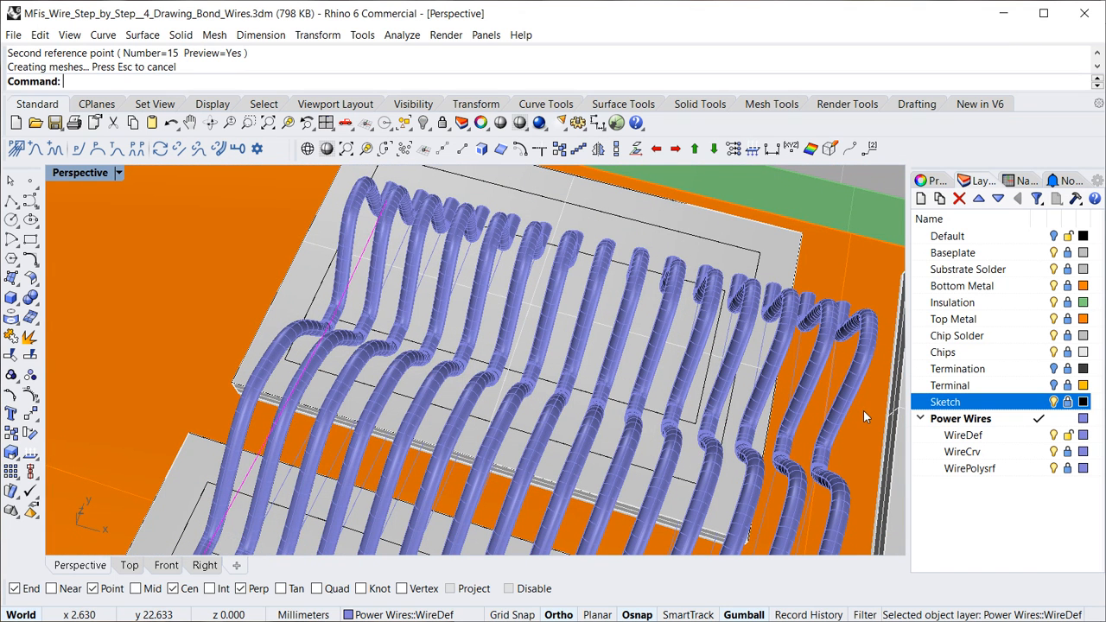
left_click_drag(762, 359, 730, 352)
left_click_drag(723, 349, 722, 347)
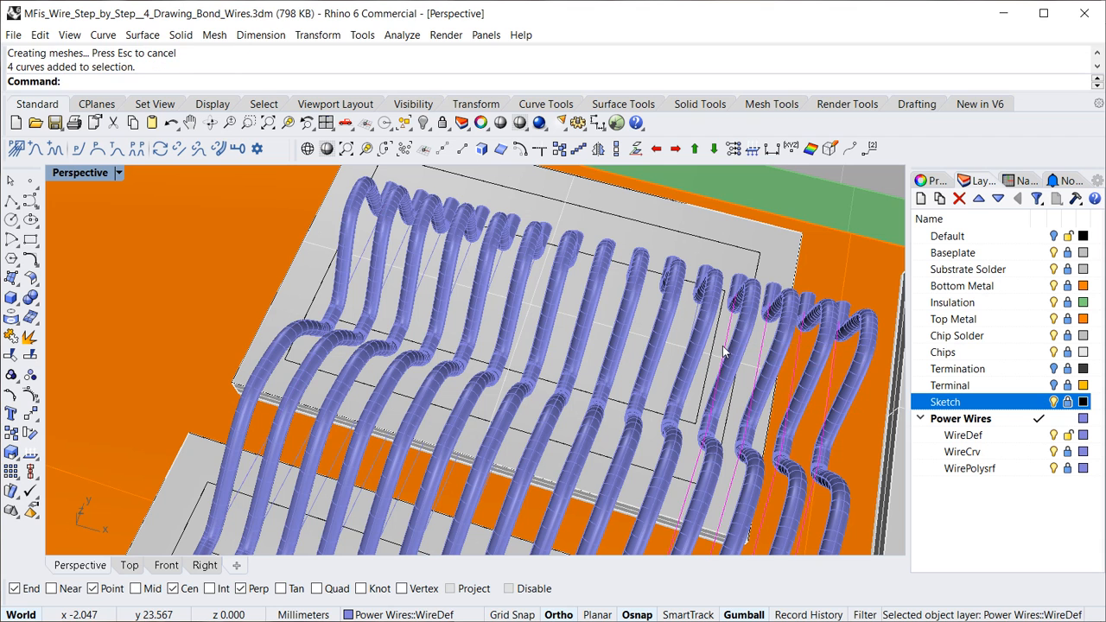
key("Delete")
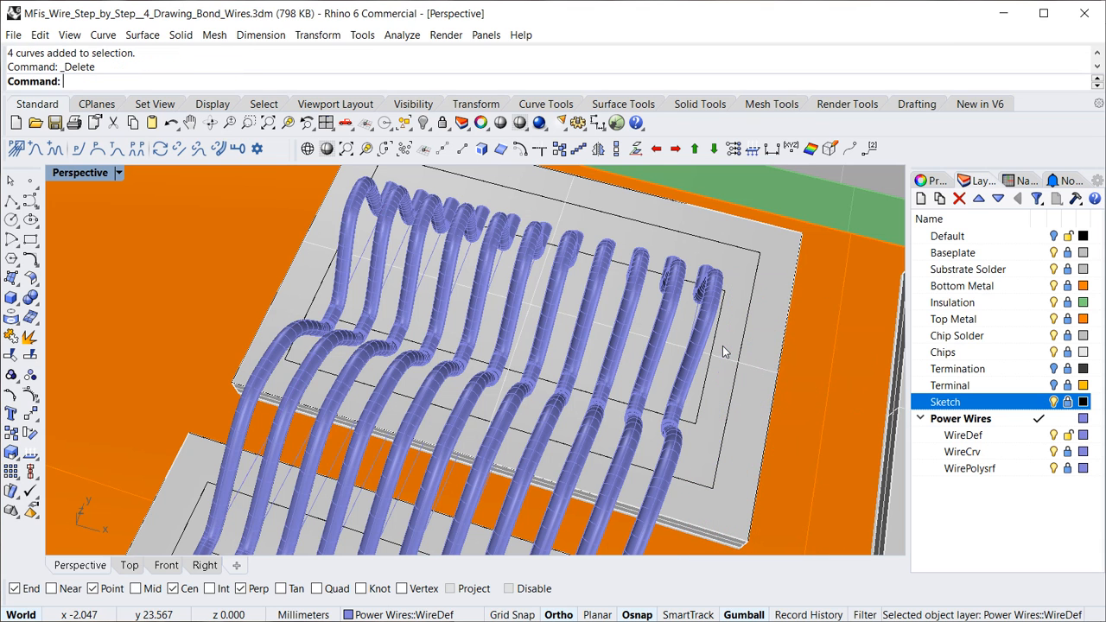
- Examine from above how the arrayed wires sit within the contact outlines of the lower and upper chips
right_click_drag(406, 341, 445, 381)
scroll(404, 387, "down", 8)
right_click_drag(438, 458, 459, 357, "shift")
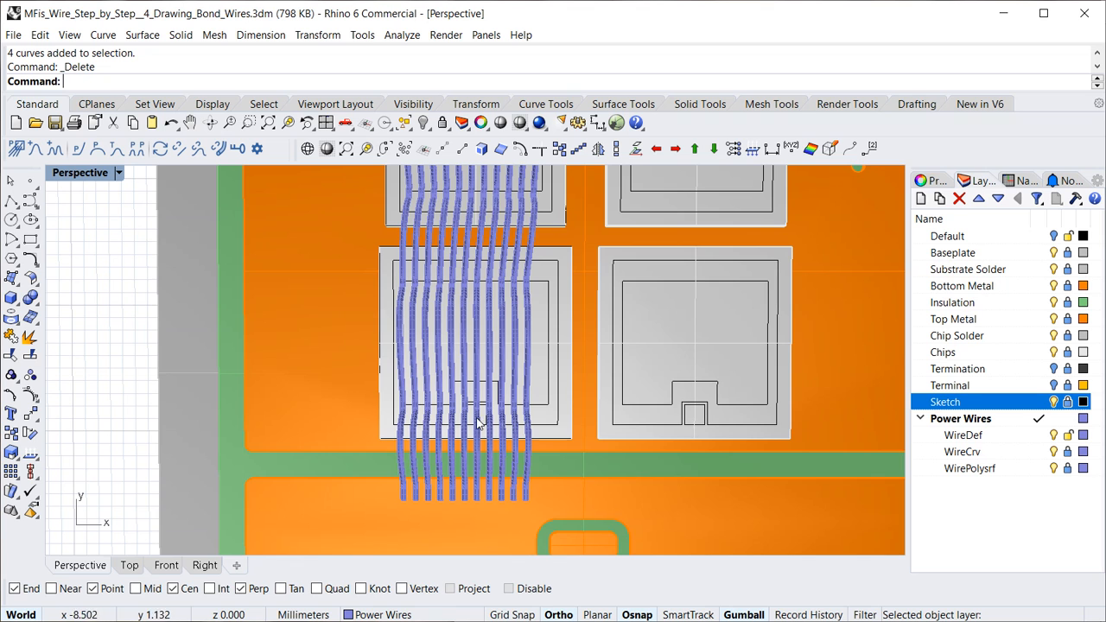
scroll(481, 336, "up", 3)
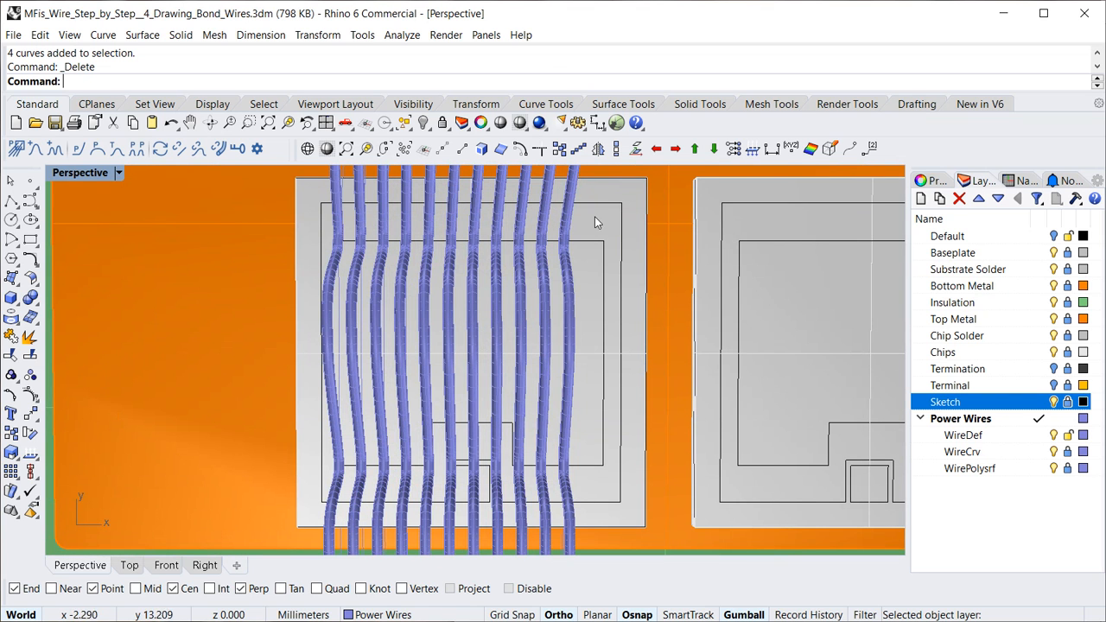
right_click_drag(463, 425, 502, 250)
scroll(419, 242, "up", 2)
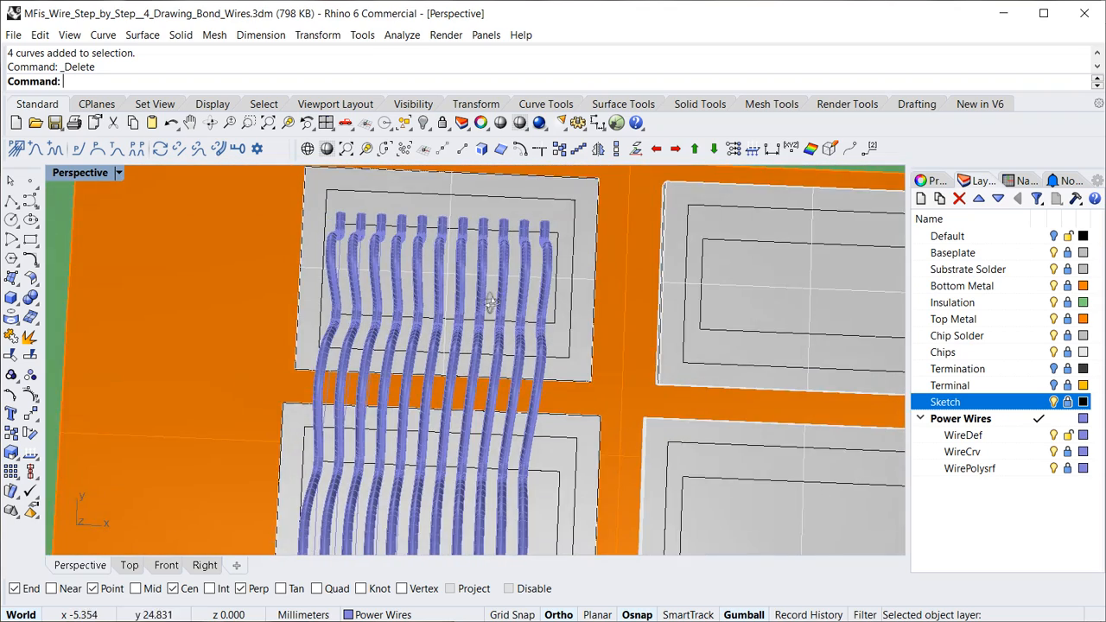
scroll(421, 244, "up", 3)
scroll(378, 295, "down", 2)
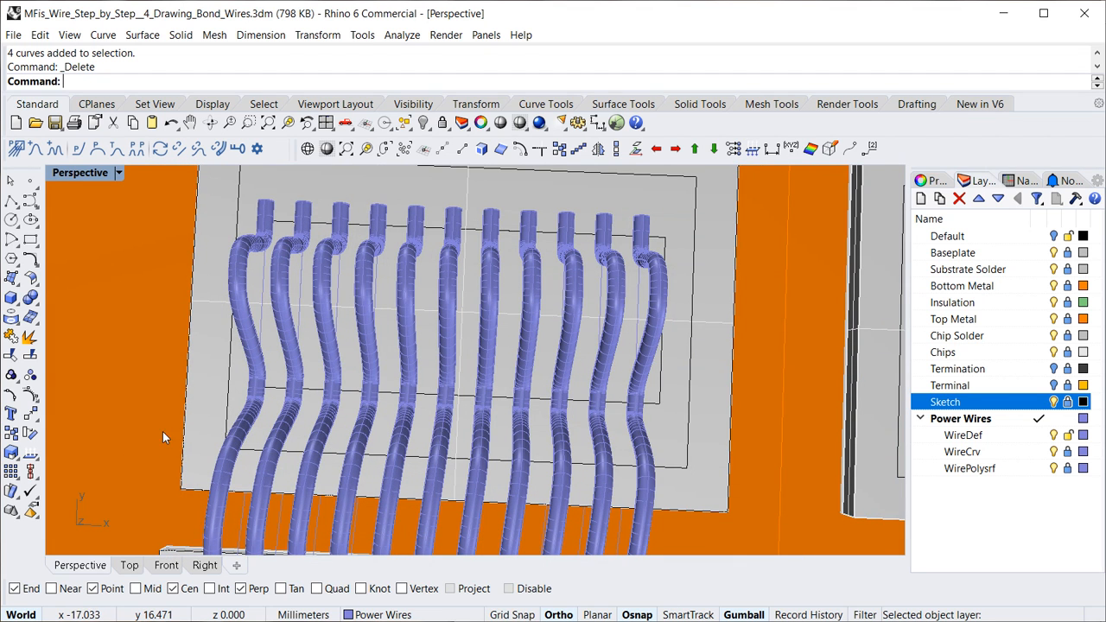
- Turn off the Gumball and Scale1D the wires' definition points on the upper chip from the first wire, stretching the last wire to the inner outline's corner
left_click_drag(171, 432, 740, 188)
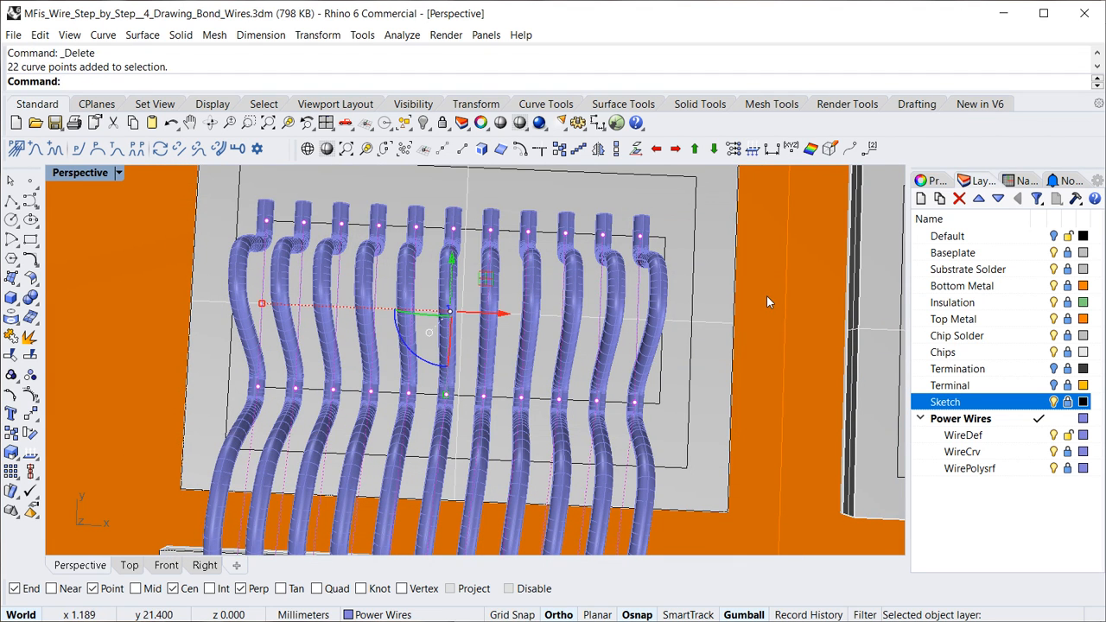
left_click(743, 614)
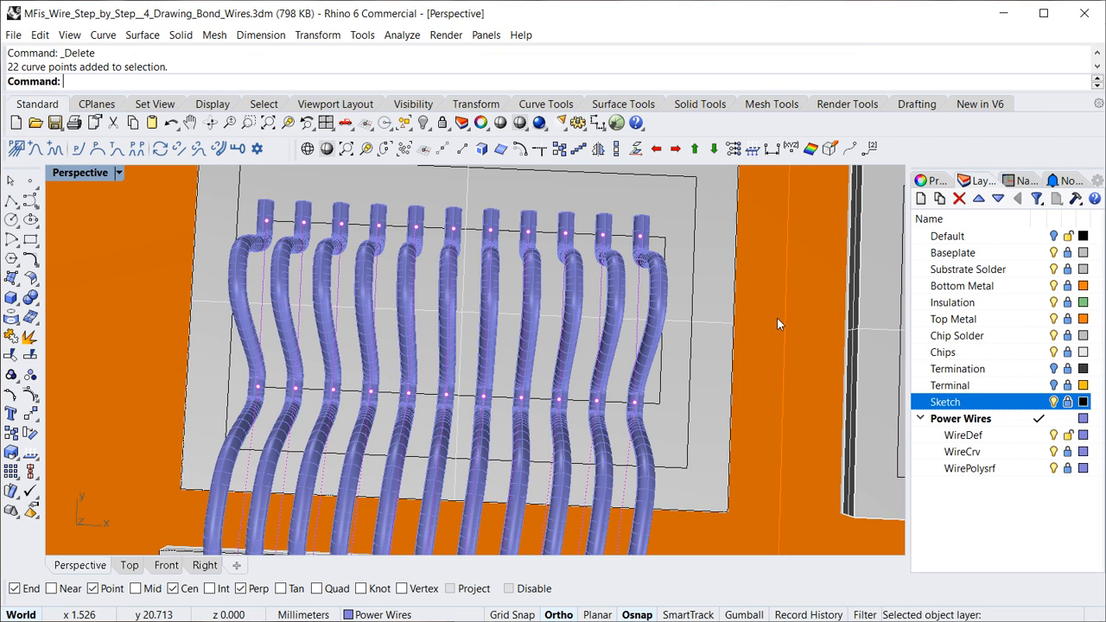
left_click(618, 150)
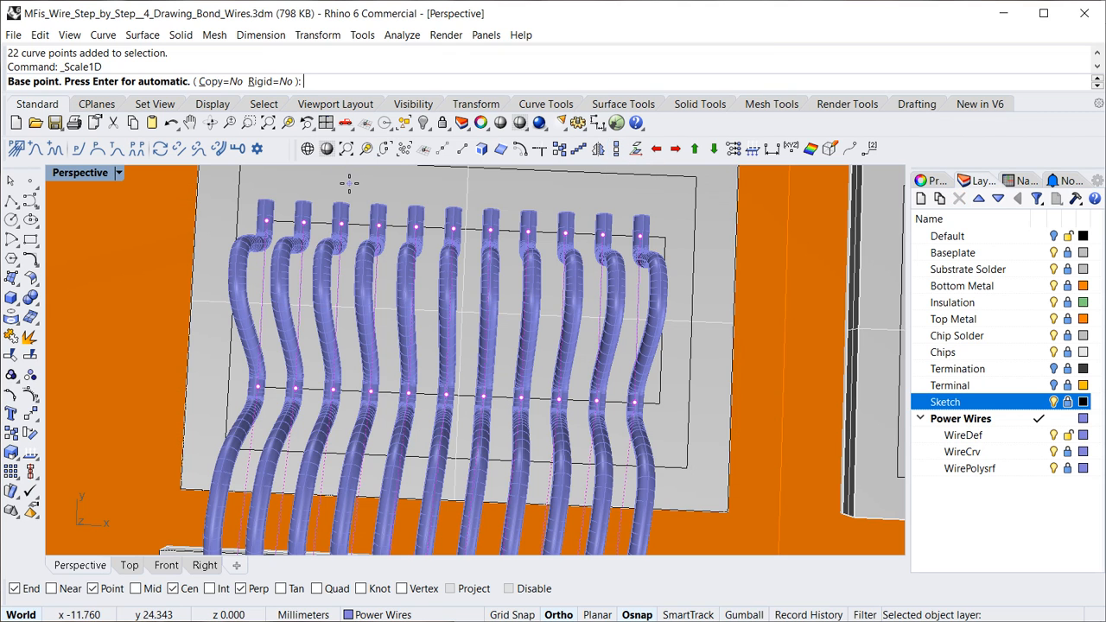
left_click(262, 222)
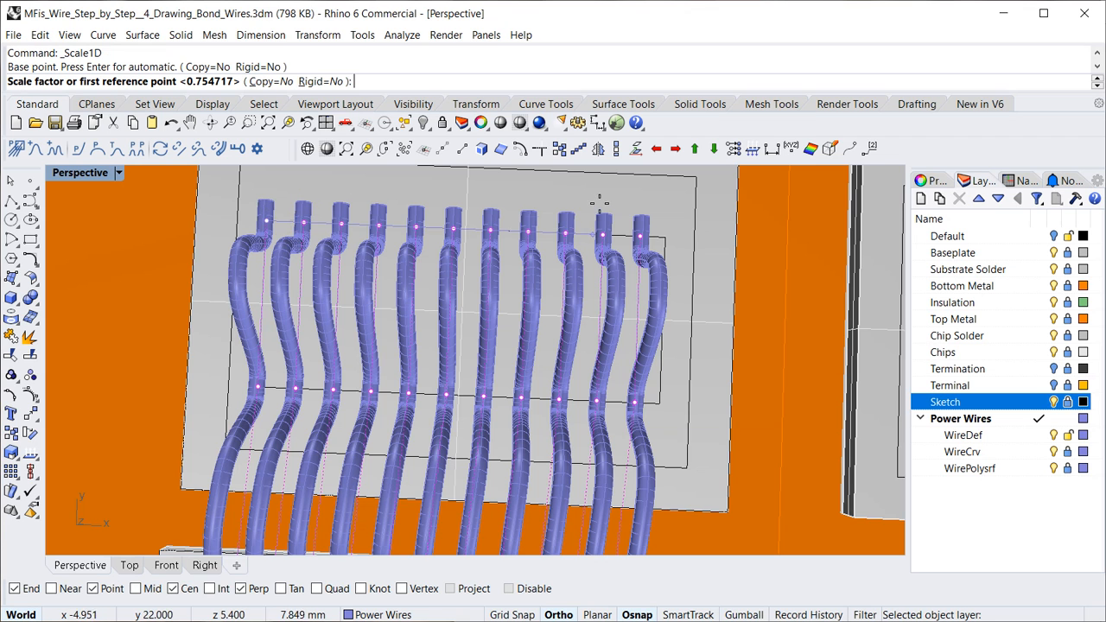
left_click(641, 234)
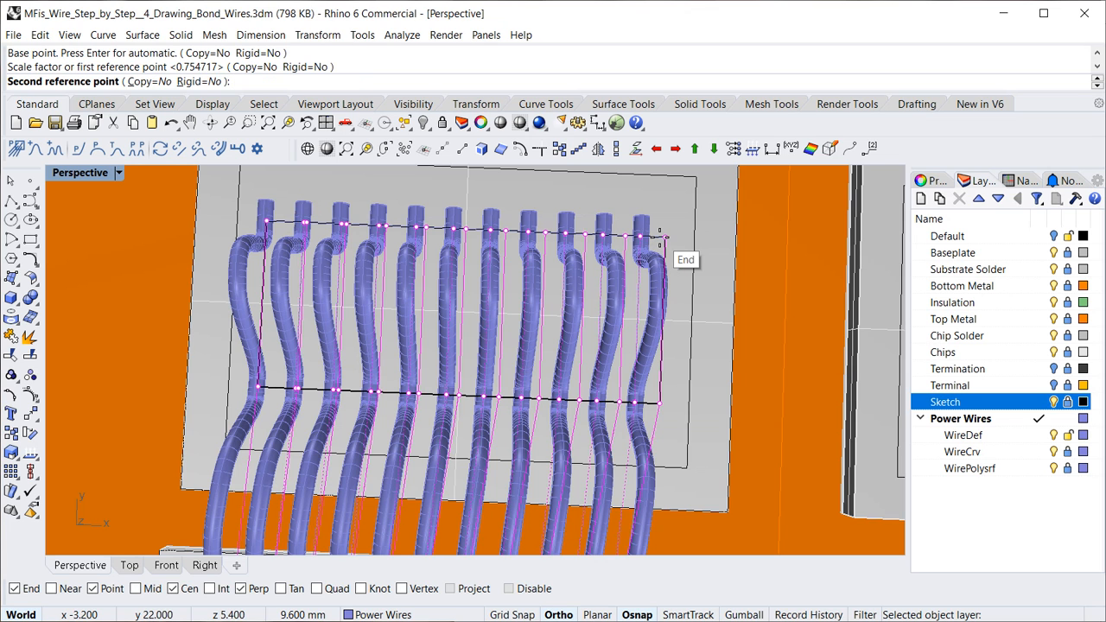
left_click(660, 235)
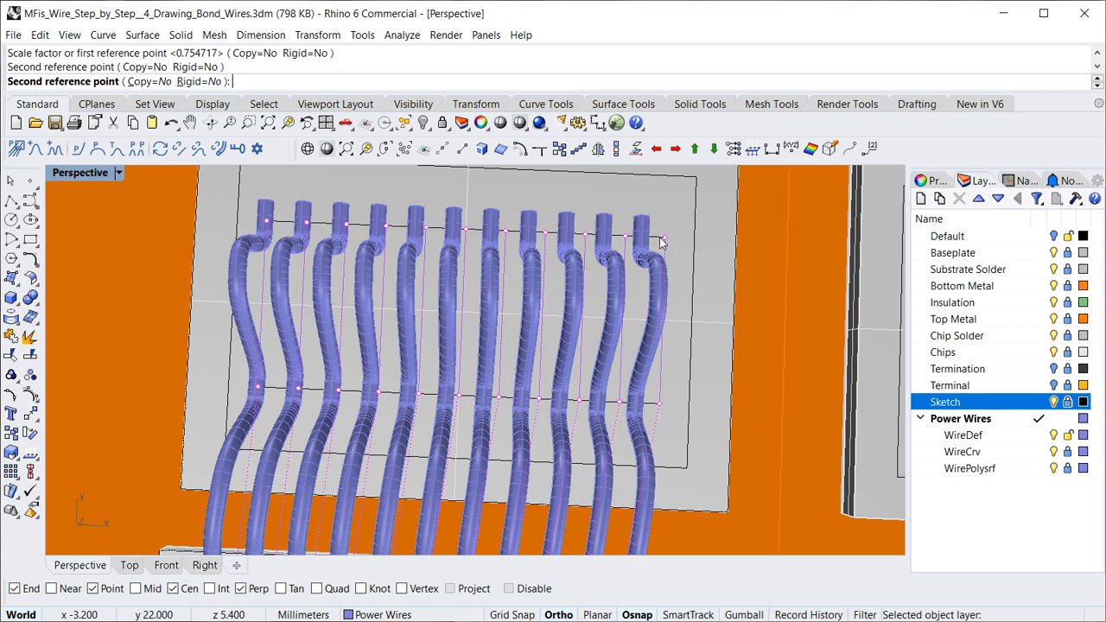
left_click(763, 358)
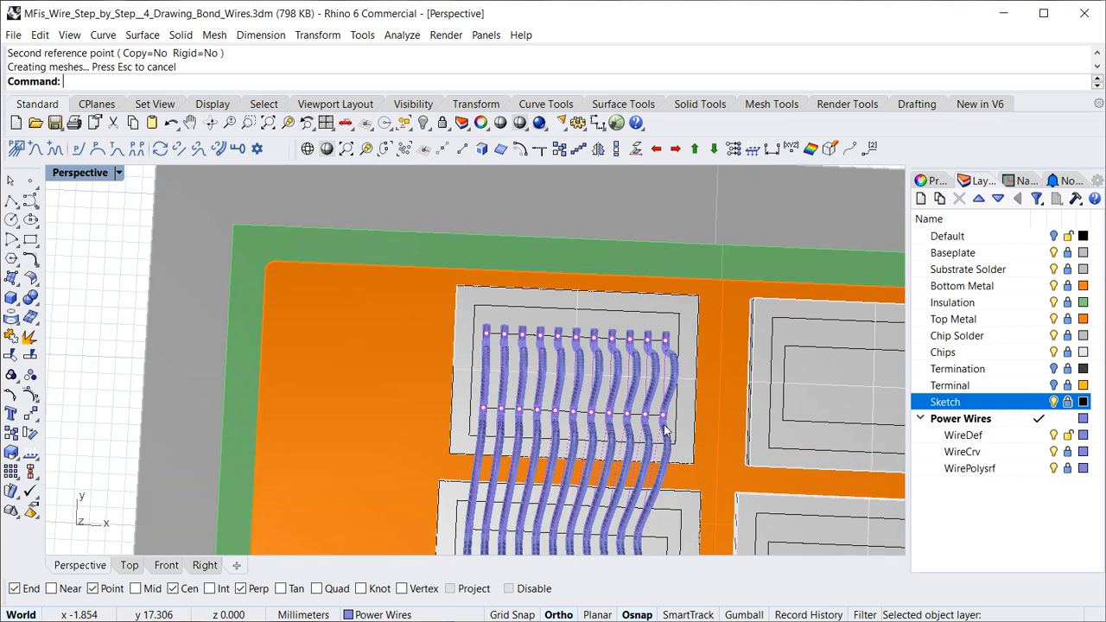
- Scale1D the wires' definition points on the lower chip and at the substrate ends from the first wire, stretching the last wire to the inner outline's corner
scroll(625, 208, "up", 3)
scroll(625, 207, "down", 2)
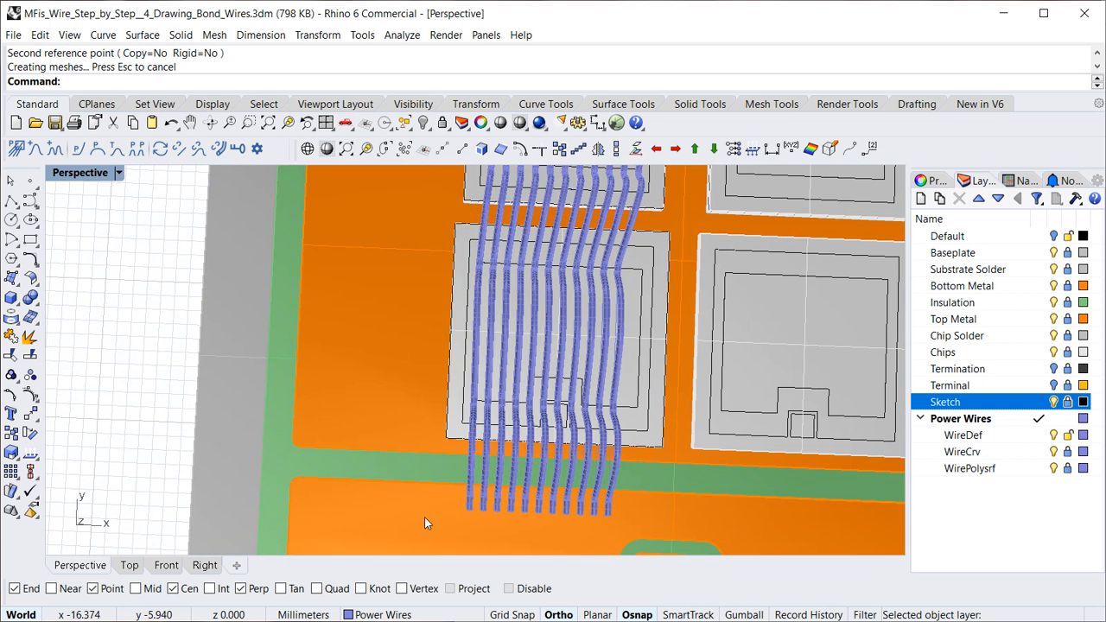
left_click_drag(429, 518, 653, 251)
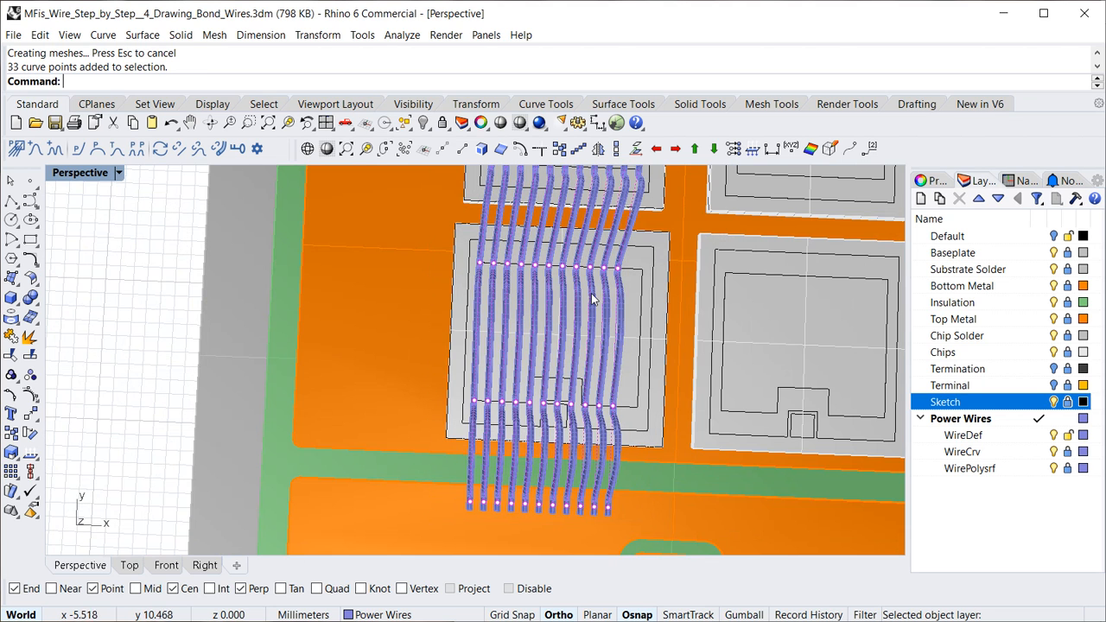
scroll(635, 274, "up", 5)
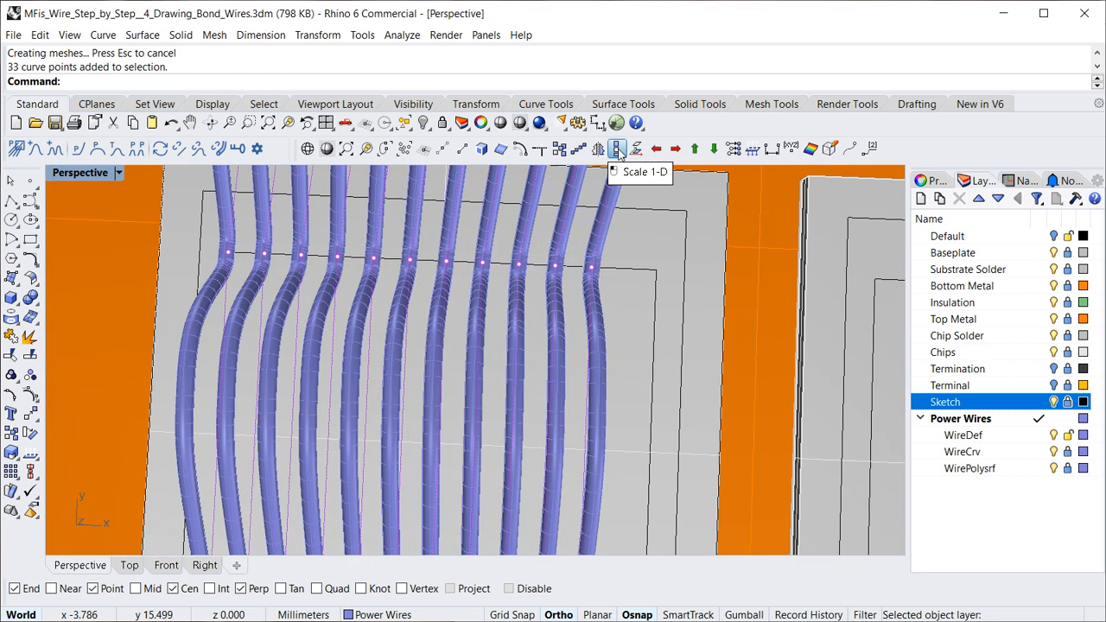
left_click(613, 149)
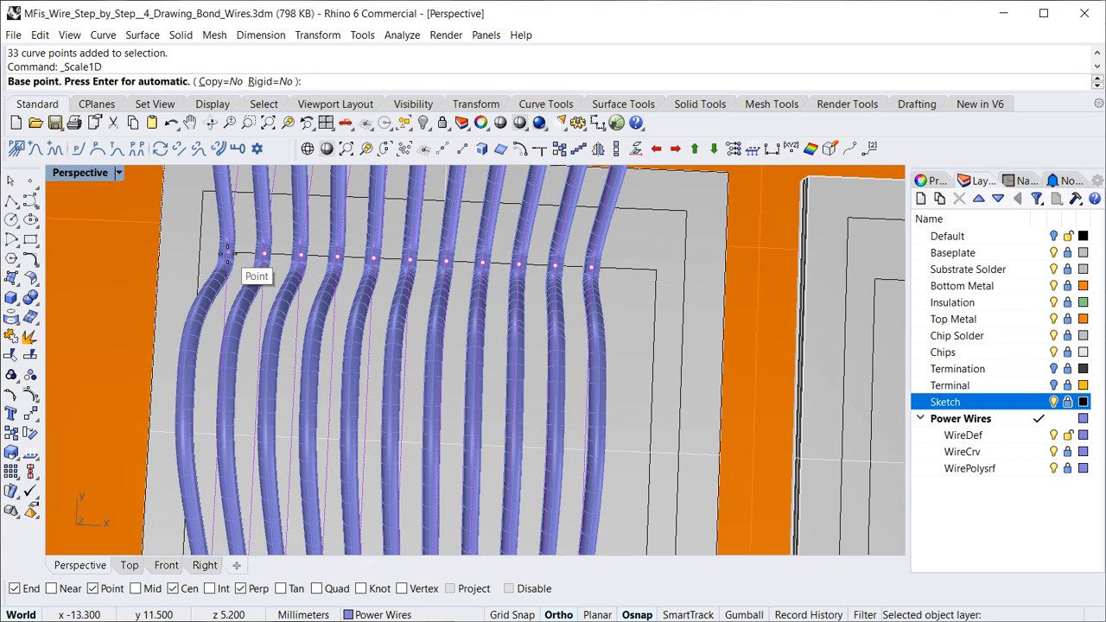
left_click(227, 253)
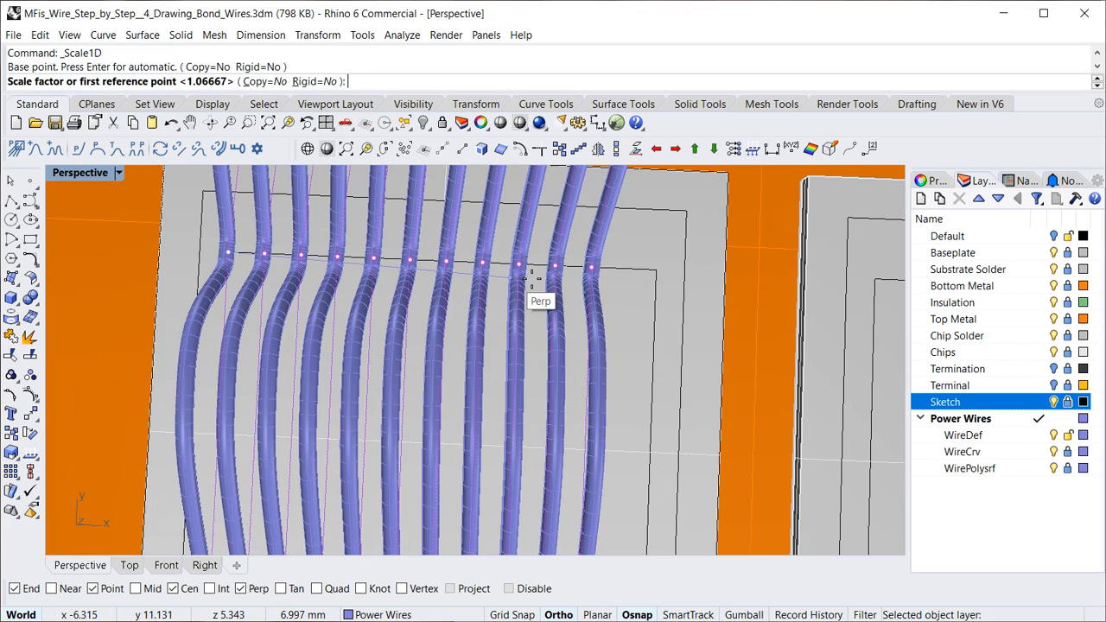
left_click(587, 268)
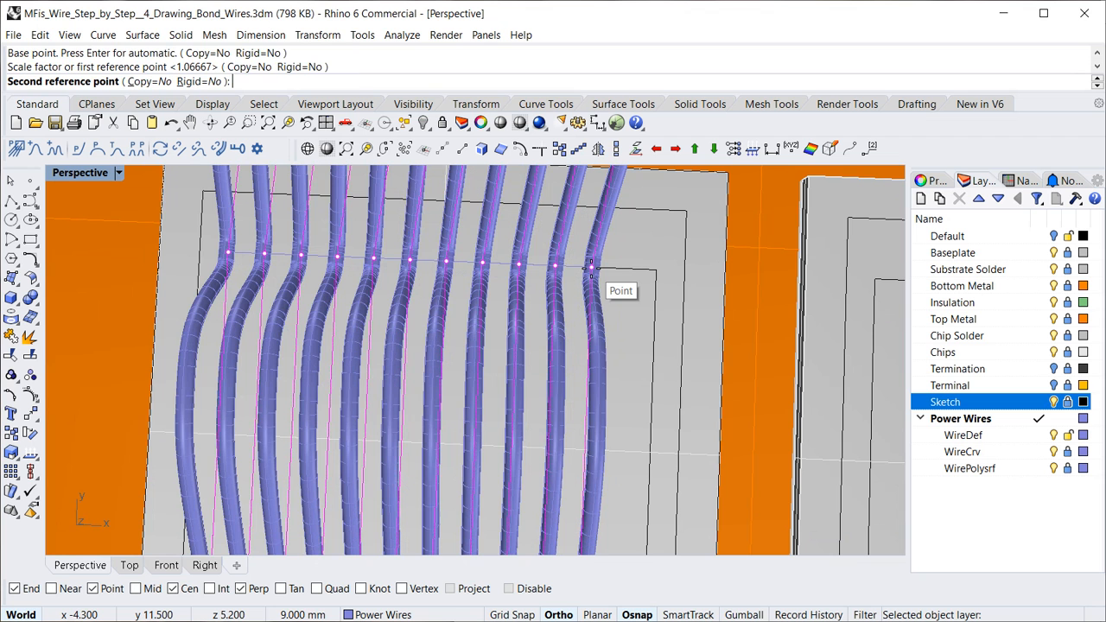
left_click(656, 268)
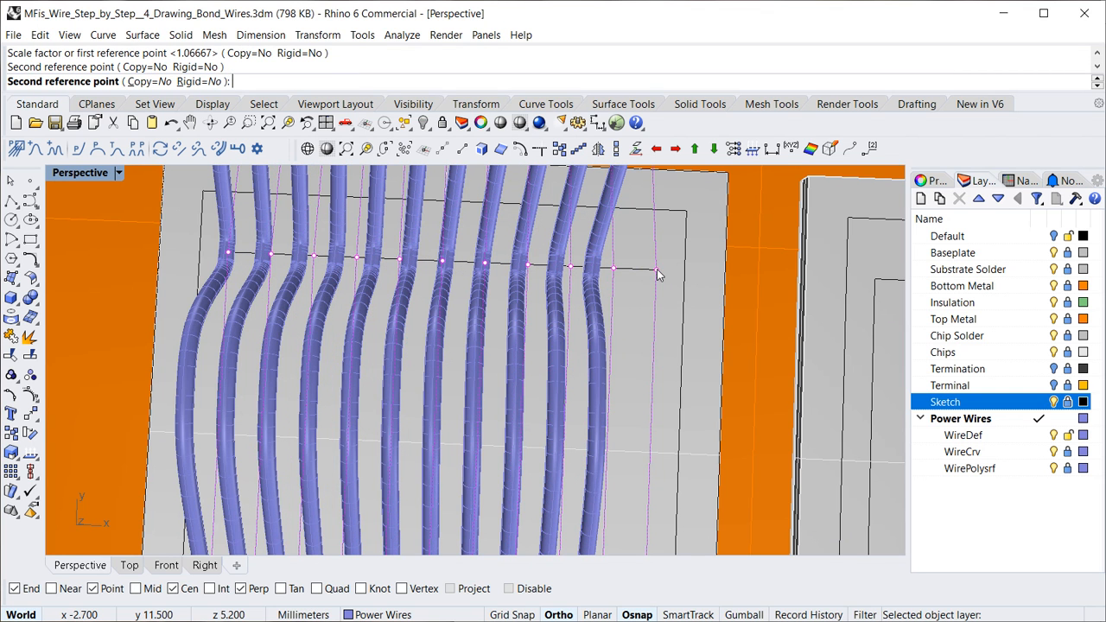
scroll(697, 414, "down", 10)
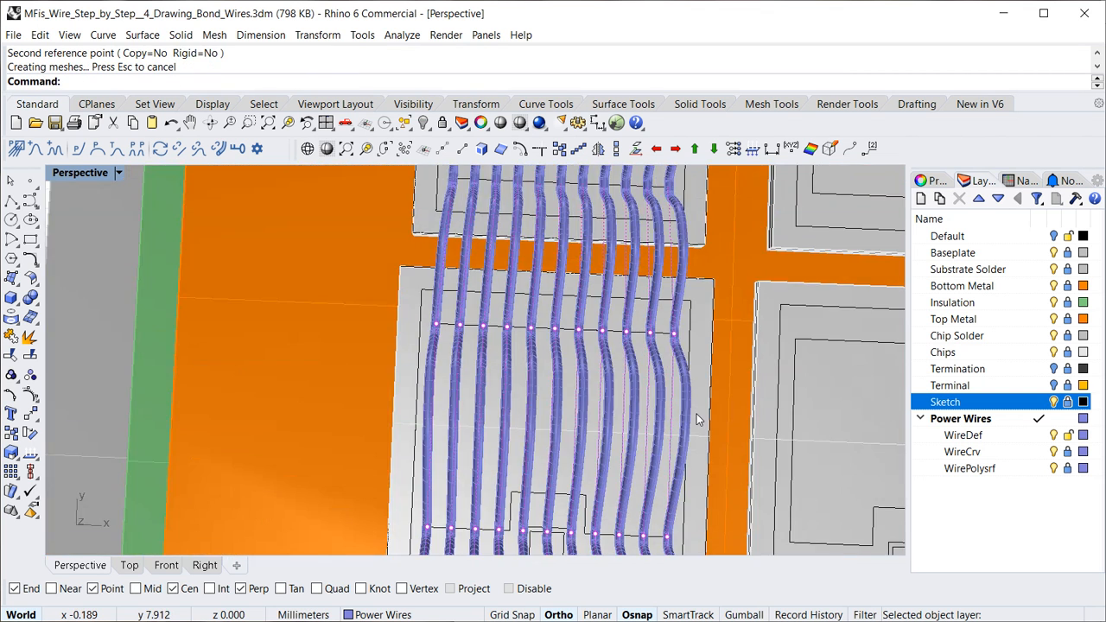
right_click_drag(655, 444, 663, 364, "shift")
key("Escape")
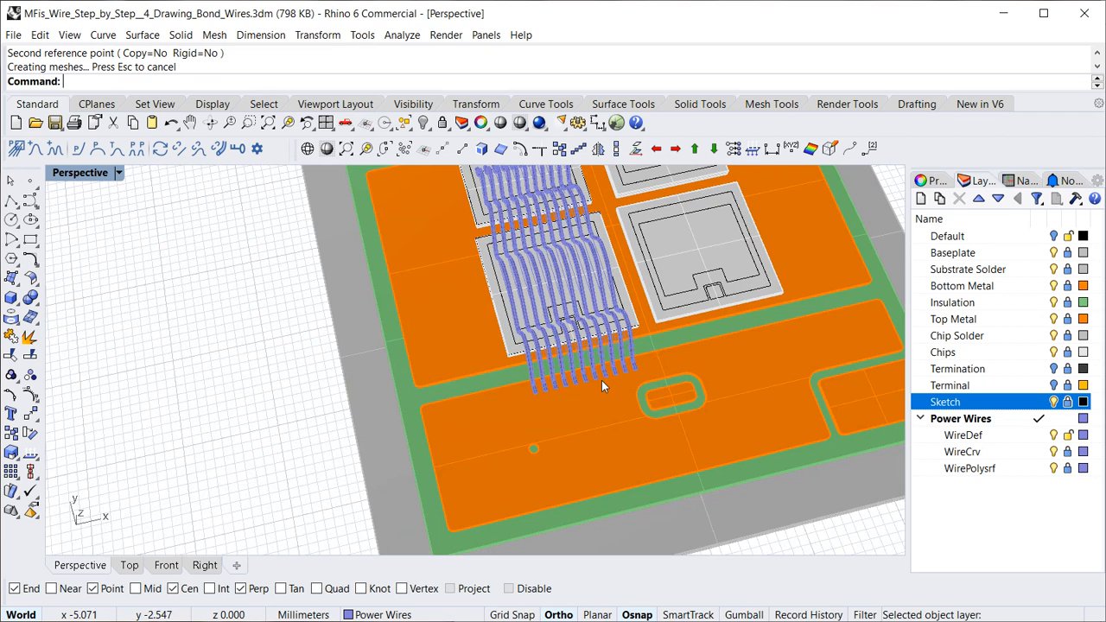
- Turn on the Gumball and move the substrate-end definition points of the first six wires -2 mm along X
right_click_drag(602, 380, 544, 355)
scroll(588, 408, "up", 6)
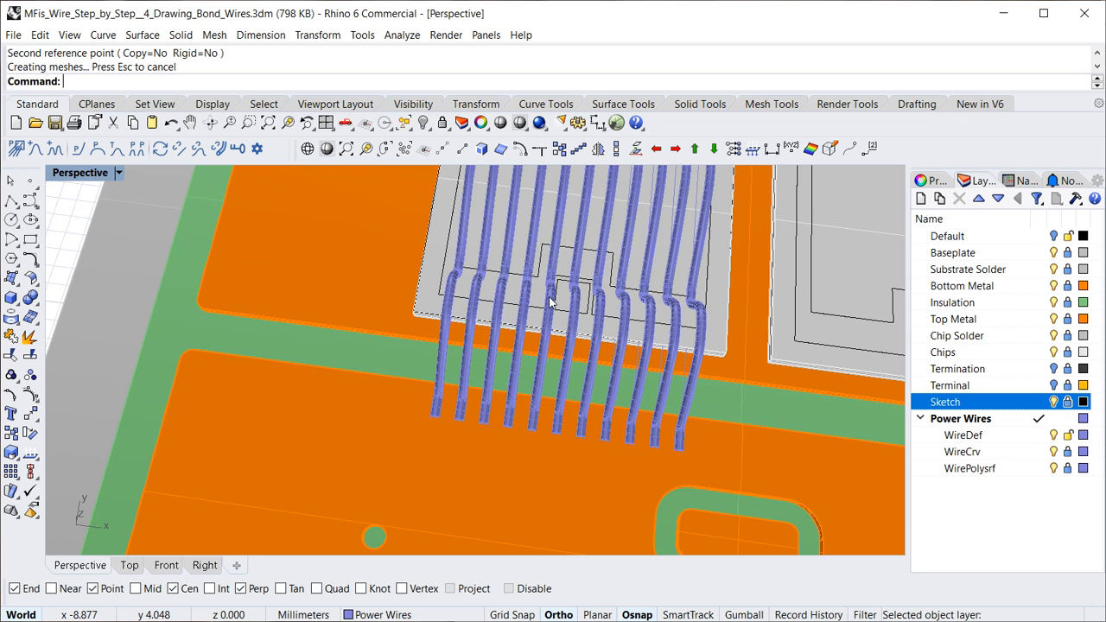
mouse_move(448, 433)
right_mouse_down()
mouse_move(418, 469)
mouse_move(426, 476)
mouse_move(459, 442)
right_mouse_up()
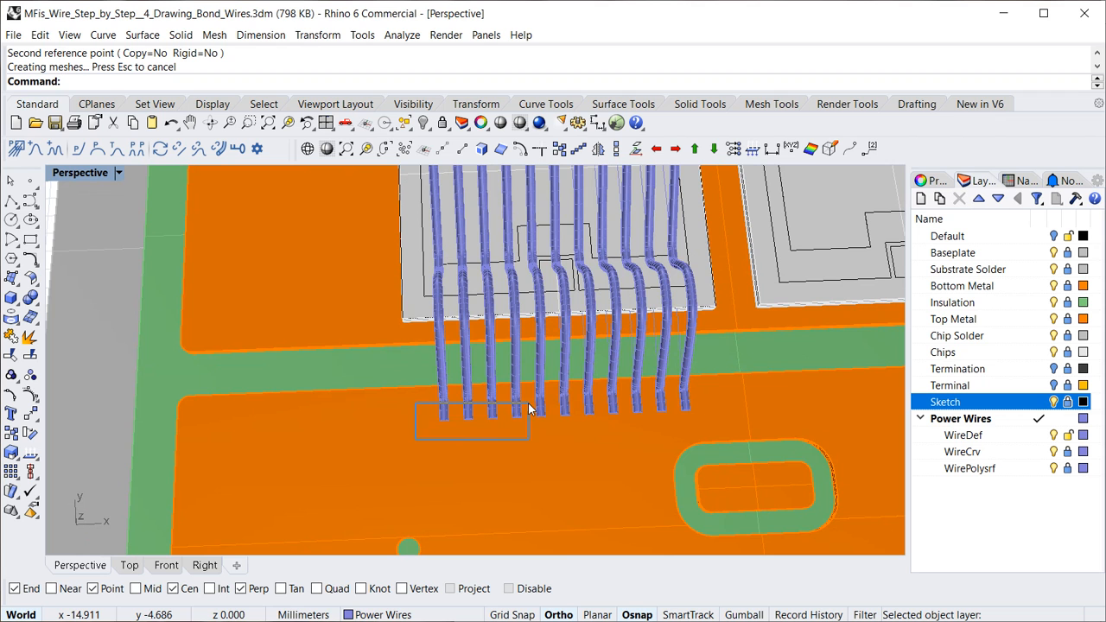
left_click_drag(544, 400, 578, 394)
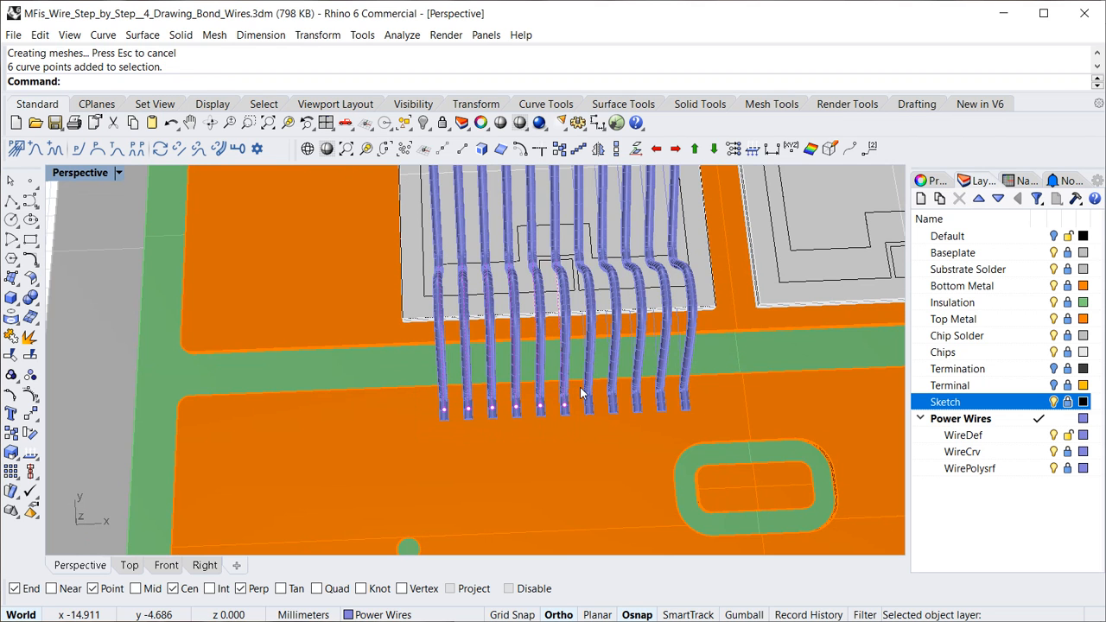
scroll(541, 415, "up", 3)
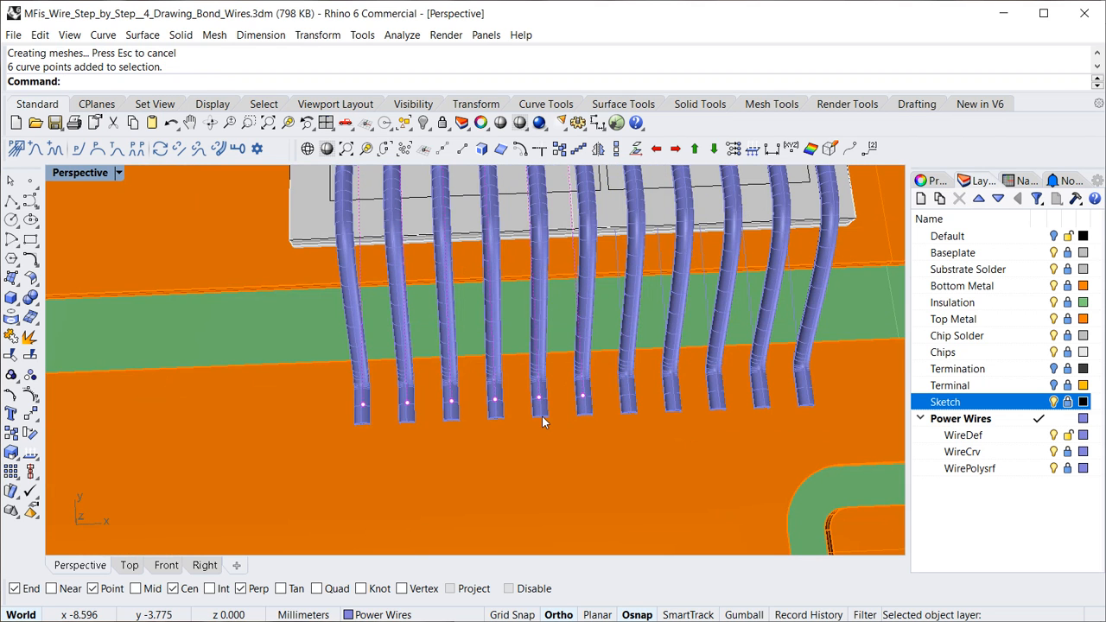
left_click(744, 614)
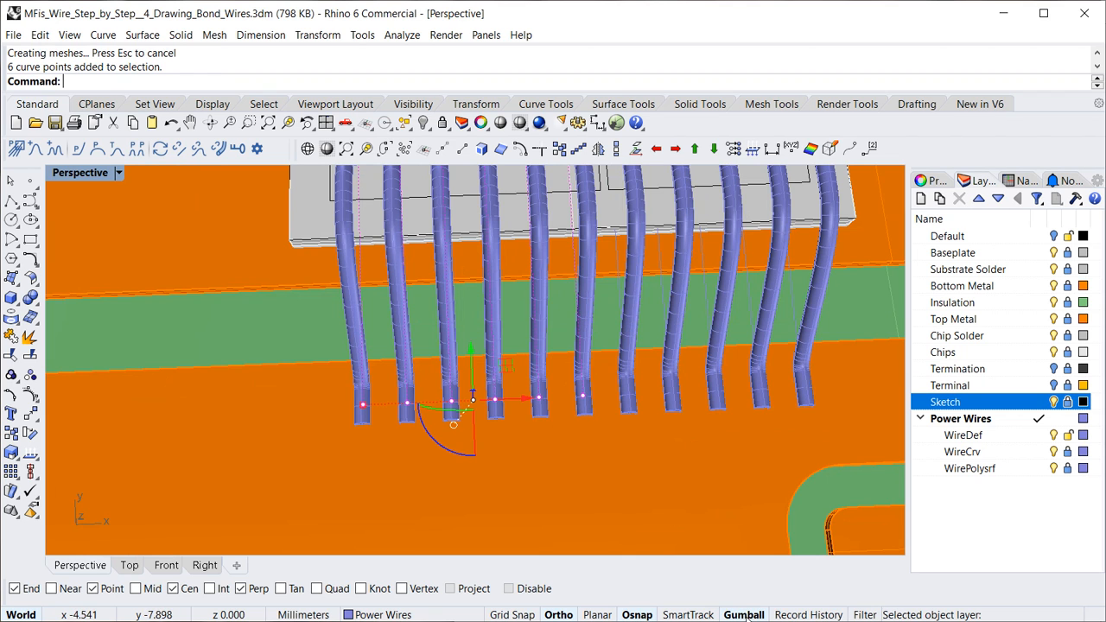
left_click(520, 401)
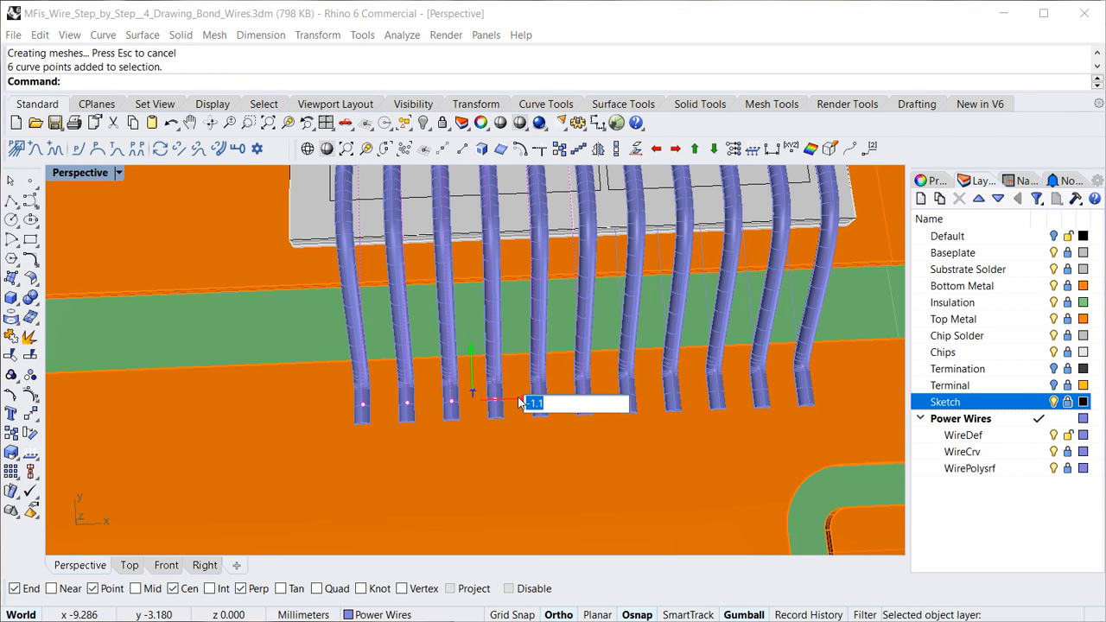
type("-2")
key("Return")
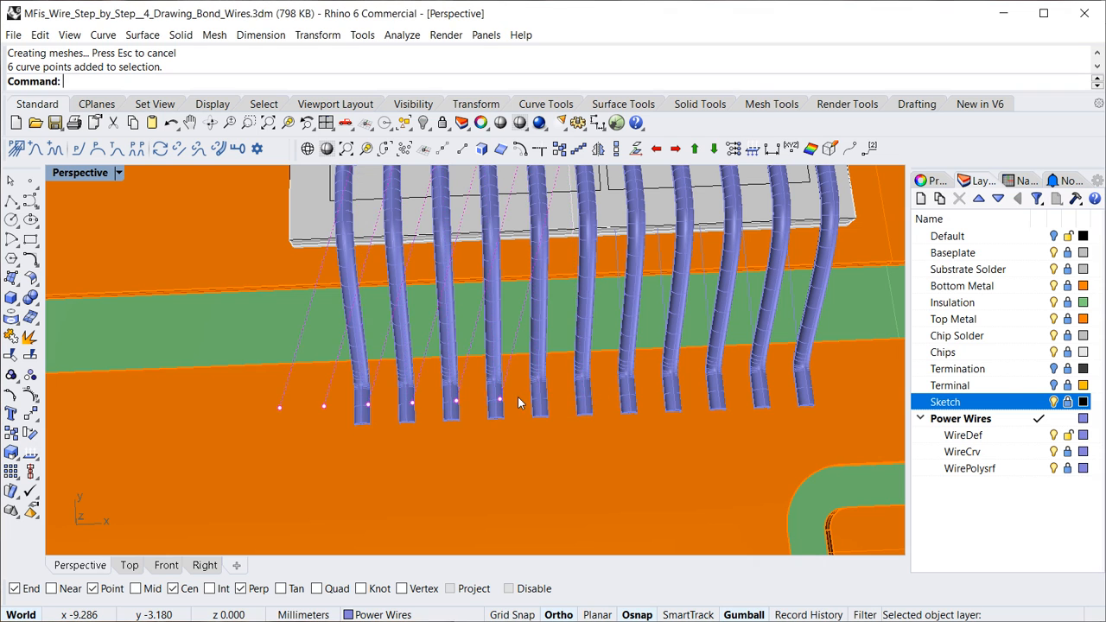
left_click(555, 428)
- Move the substrate-end definition points of the remaining five wires 2 mm along X with the Gumball
left_click_drag(856, 350, 856, 348)
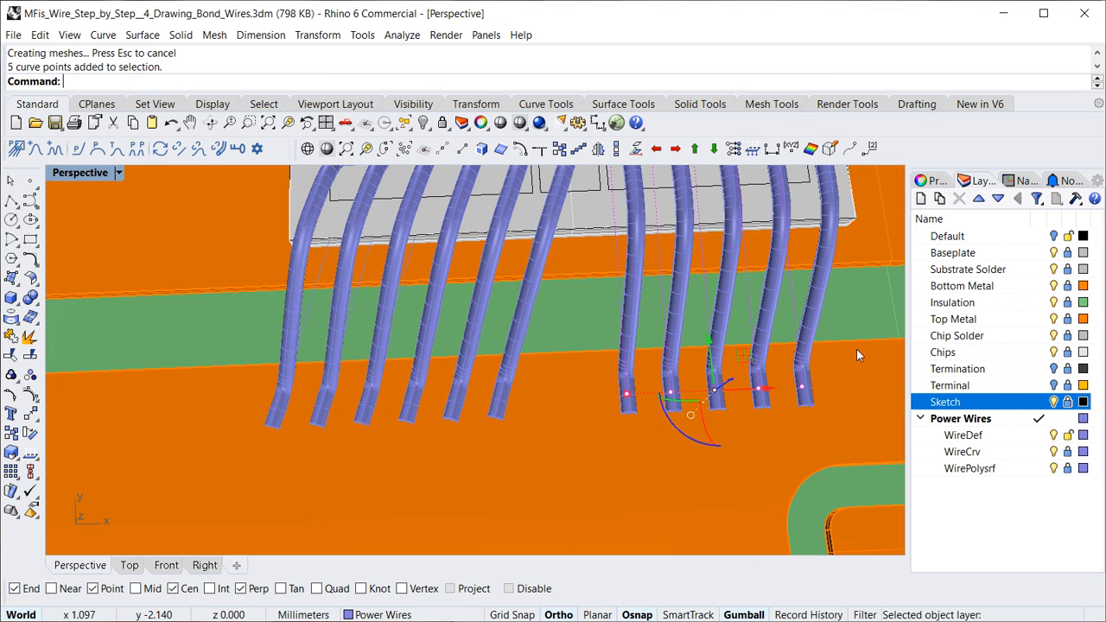
left_click(772, 391)
type("2")
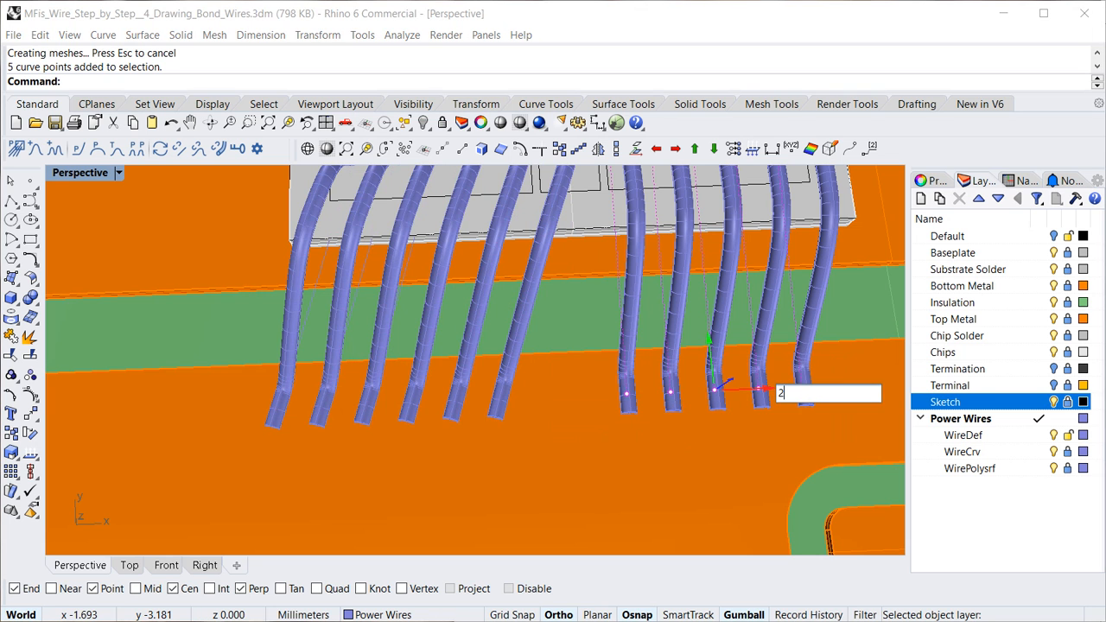
key("Return")
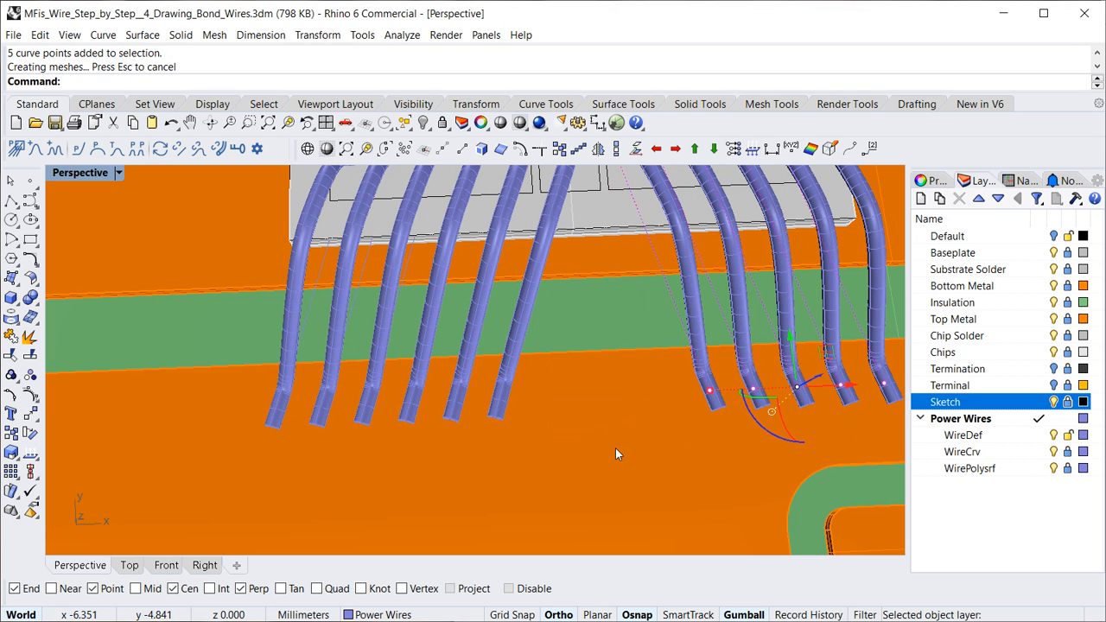
left_click(608, 439)
- Turn off the Gumball and Move the three middle wires' definition points near the gate pad along Y onto the inner outline's notch edge
scroll(606, 434, "down", 10)
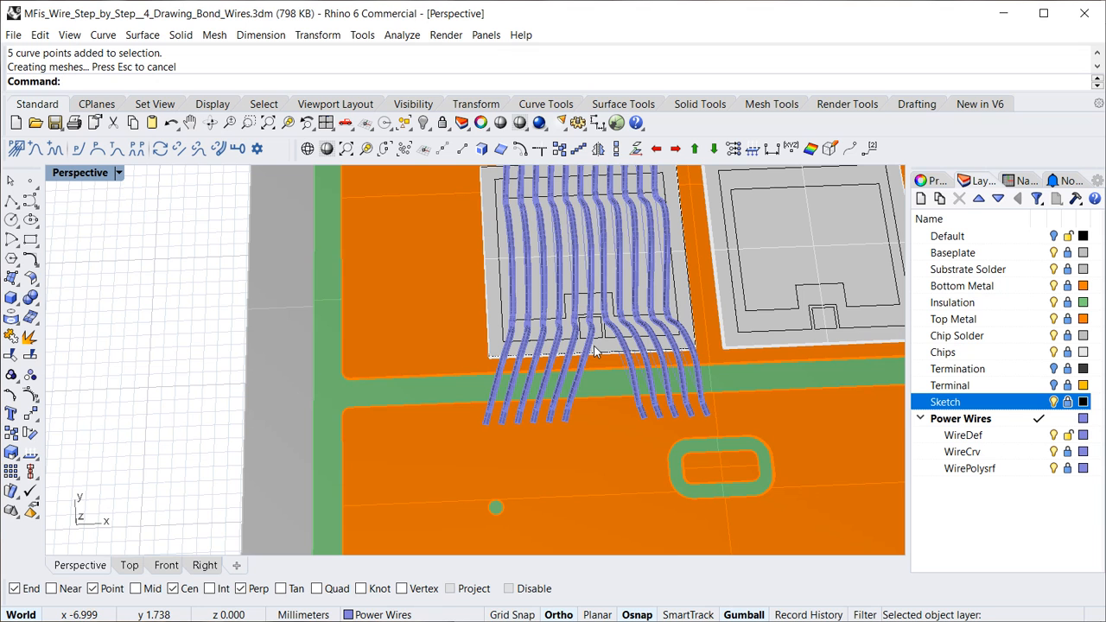
scroll(592, 345, "up", 8)
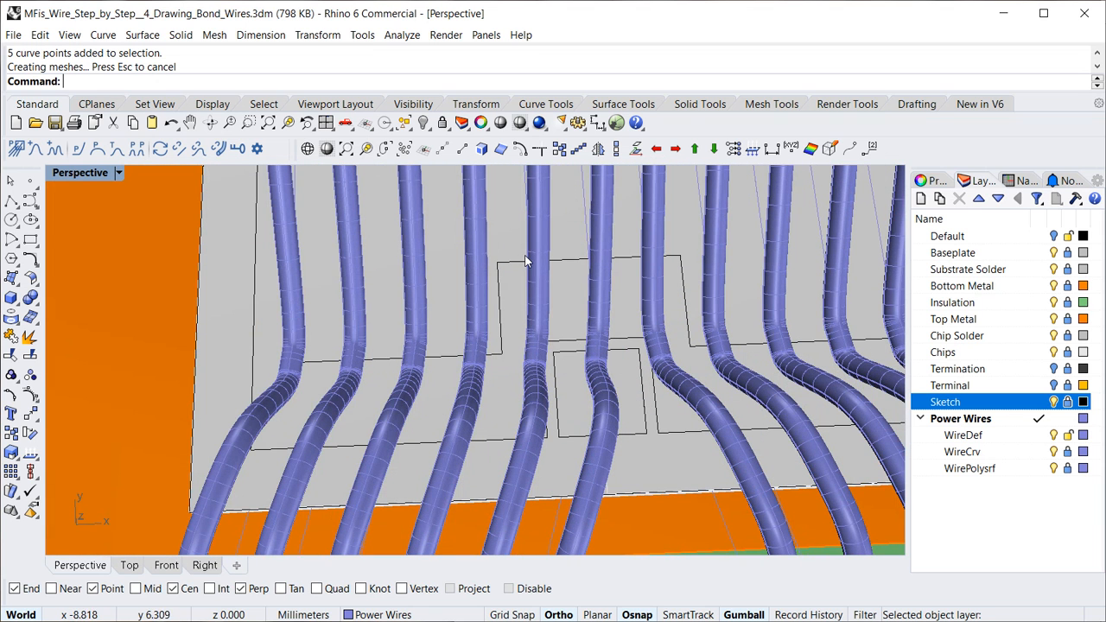
left_click_drag(568, 363, 689, 319)
right_click_drag(463, 383, 471, 277)
scroll(465, 265, "up", 2)
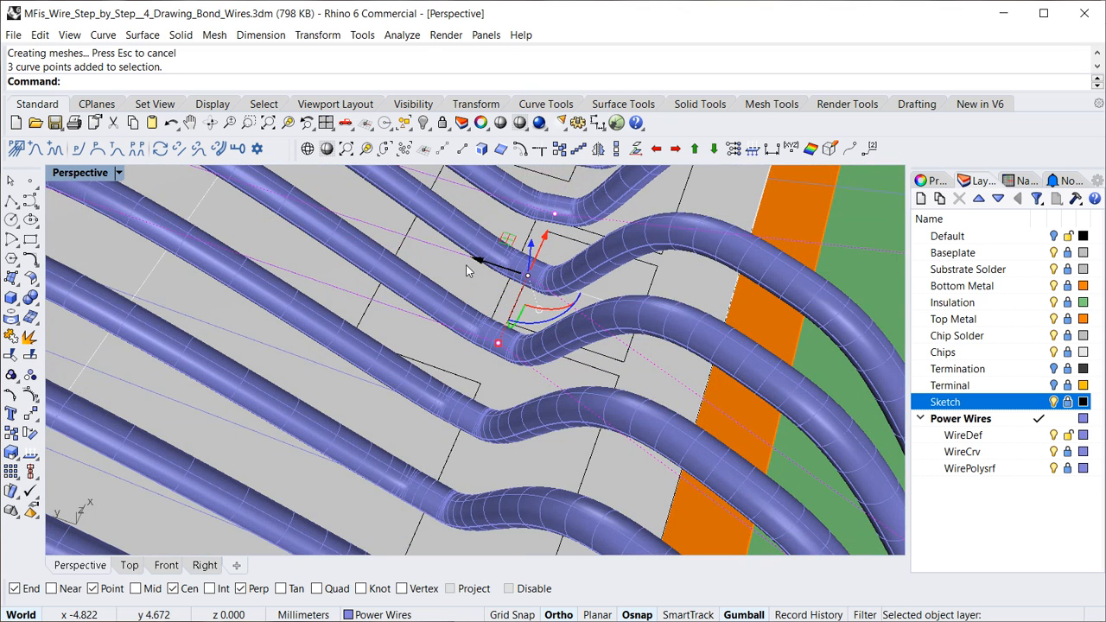
left_click(751, 615)
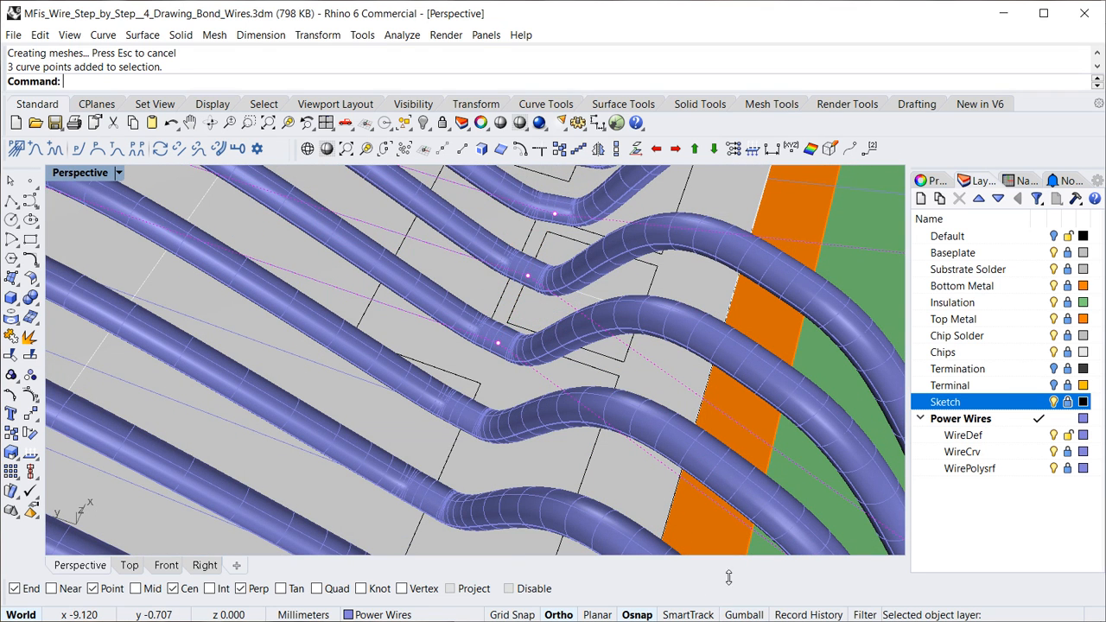
left_click(31, 415)
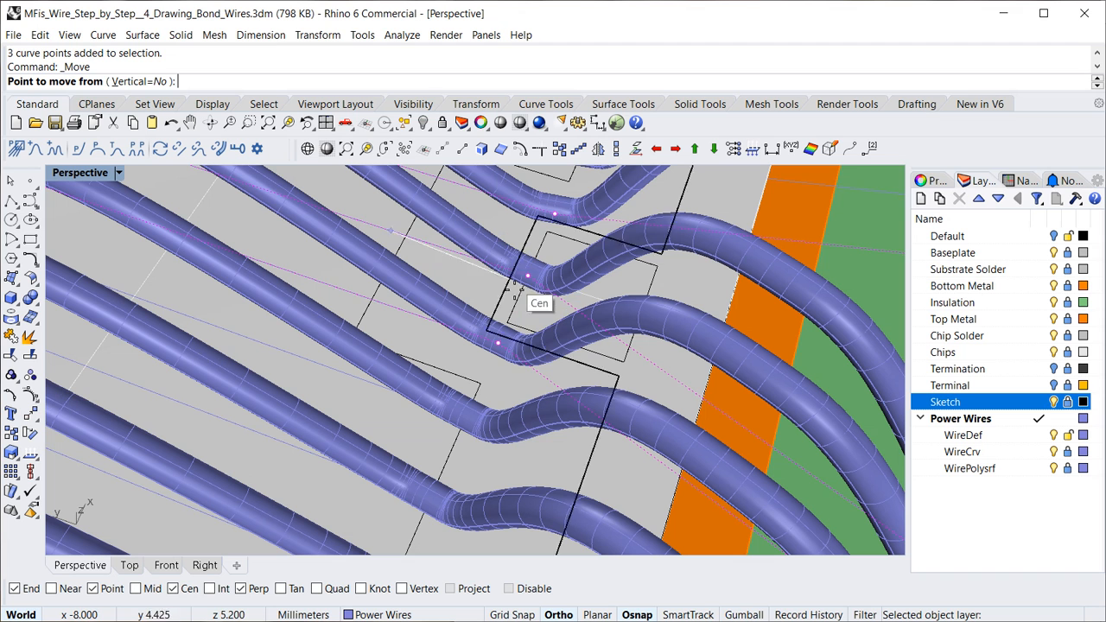
scroll(527, 277, "up", 3)
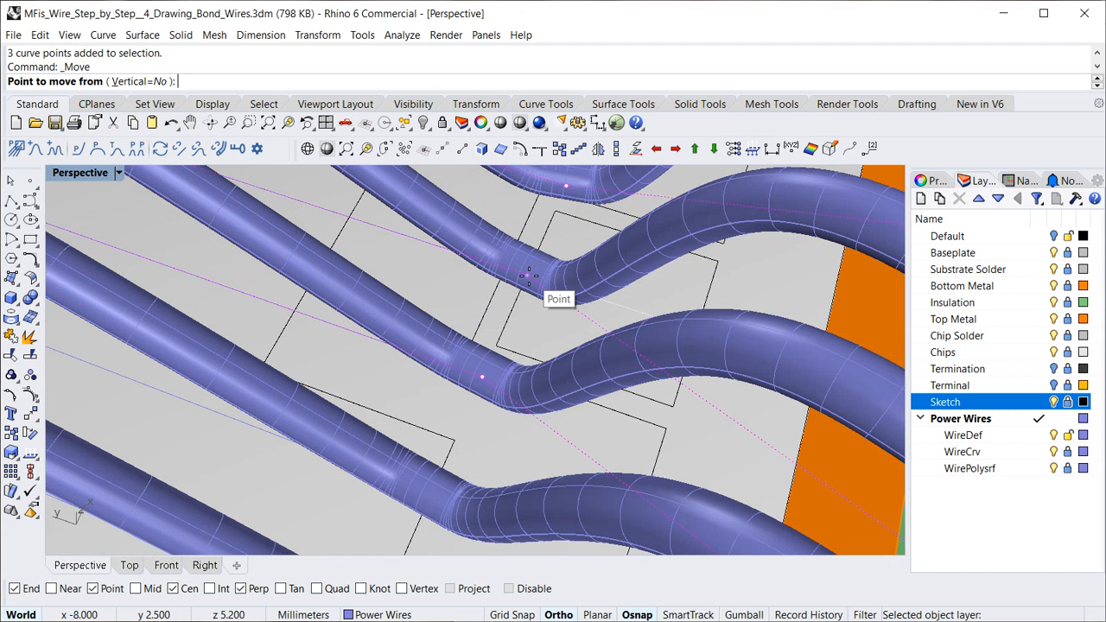
left_click(528, 277)
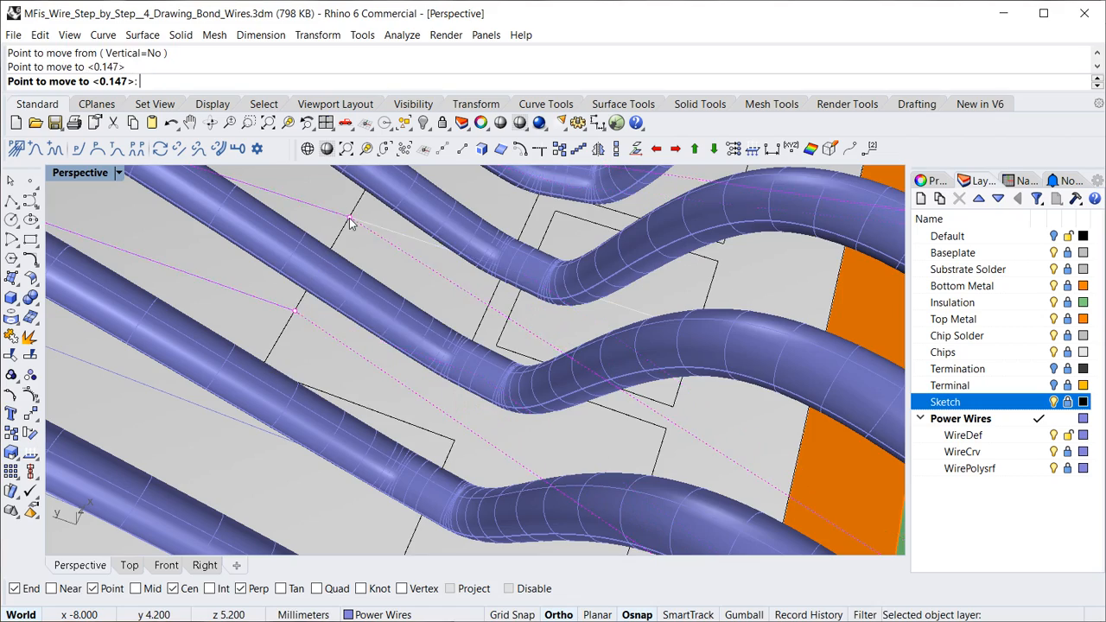
left_click(349, 217)
scroll(451, 303, "down", 5)
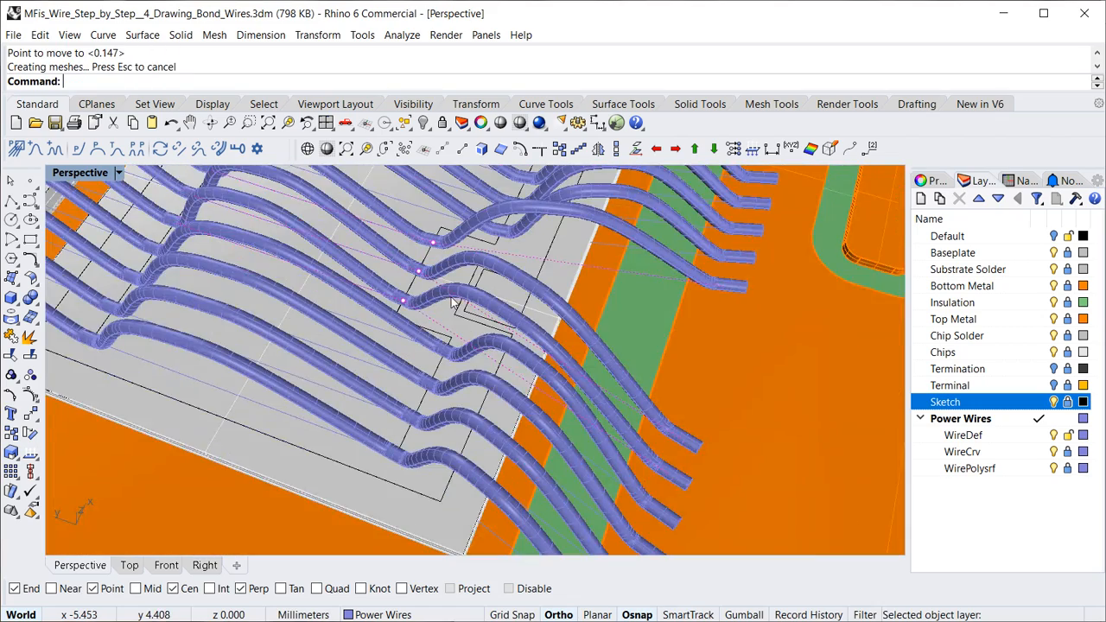
right_click_drag(451, 302, 434, 361)
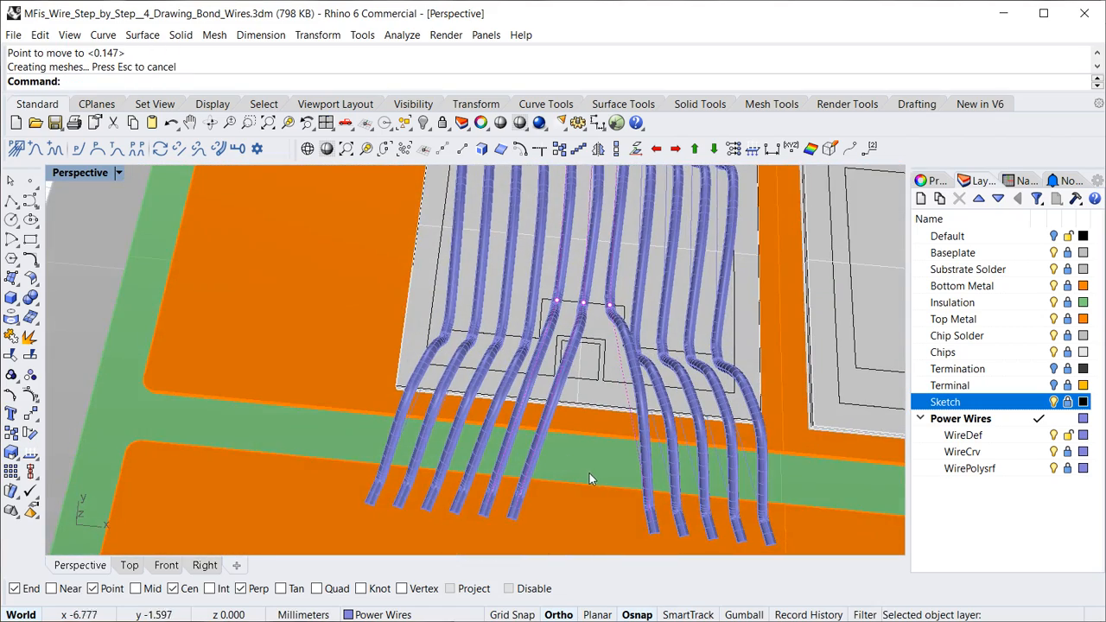
key("Escape")
- Examine how the wires clear the gate pad on the lower chip and how the two wire groups land on the substrate
scroll(610, 359, "up", 3)
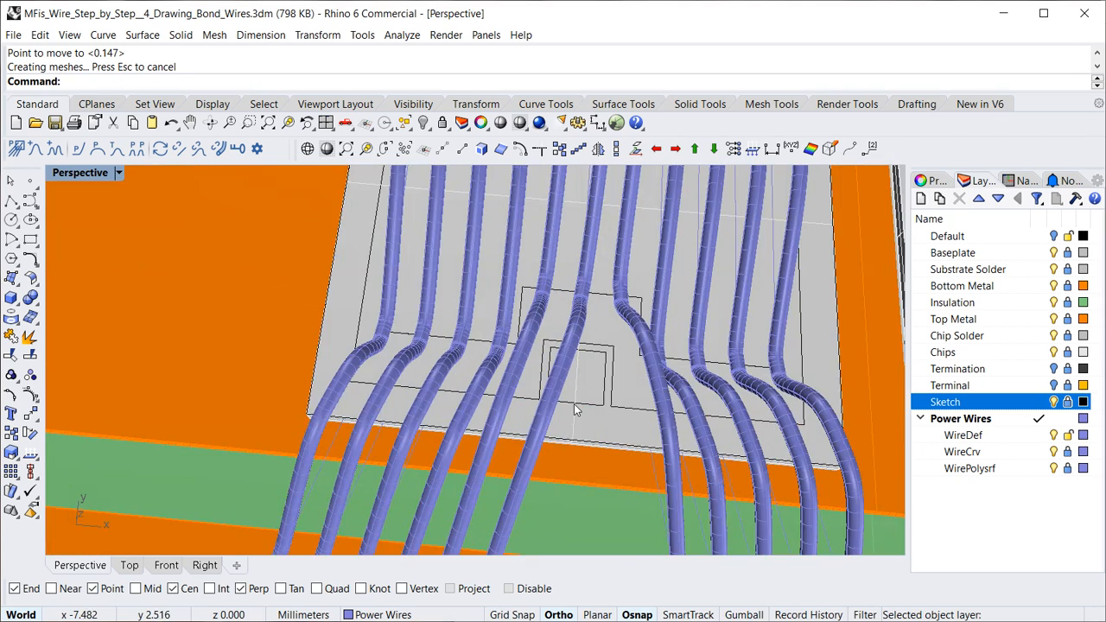
right_click_drag(577, 398, 584, 426)
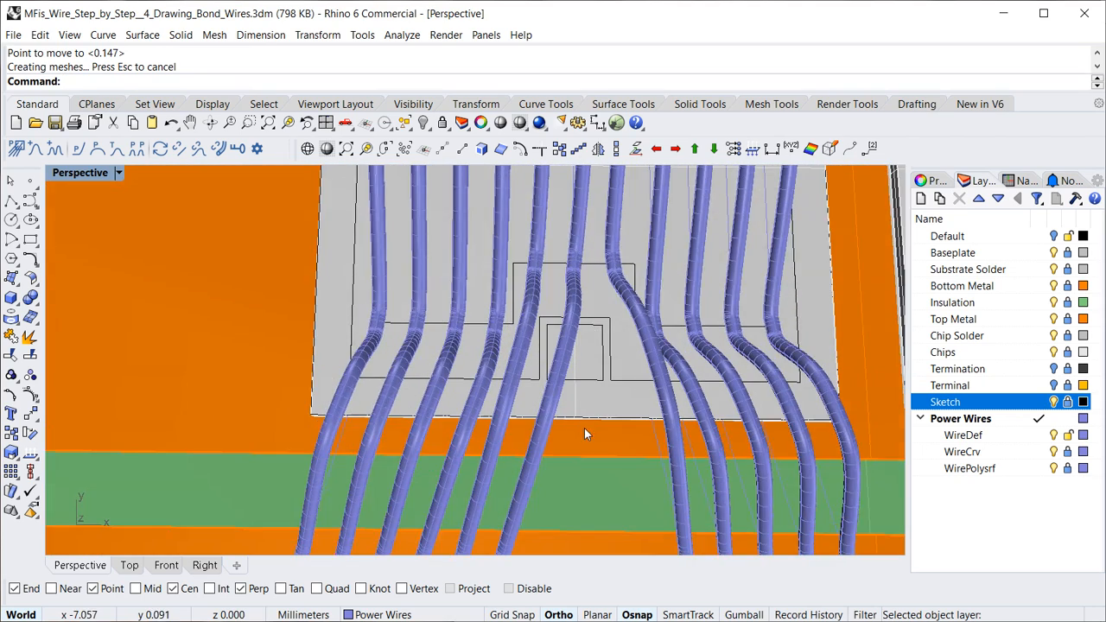
scroll(586, 429, "down", 4)
right_click_drag(592, 489, 595, 412, "shift")
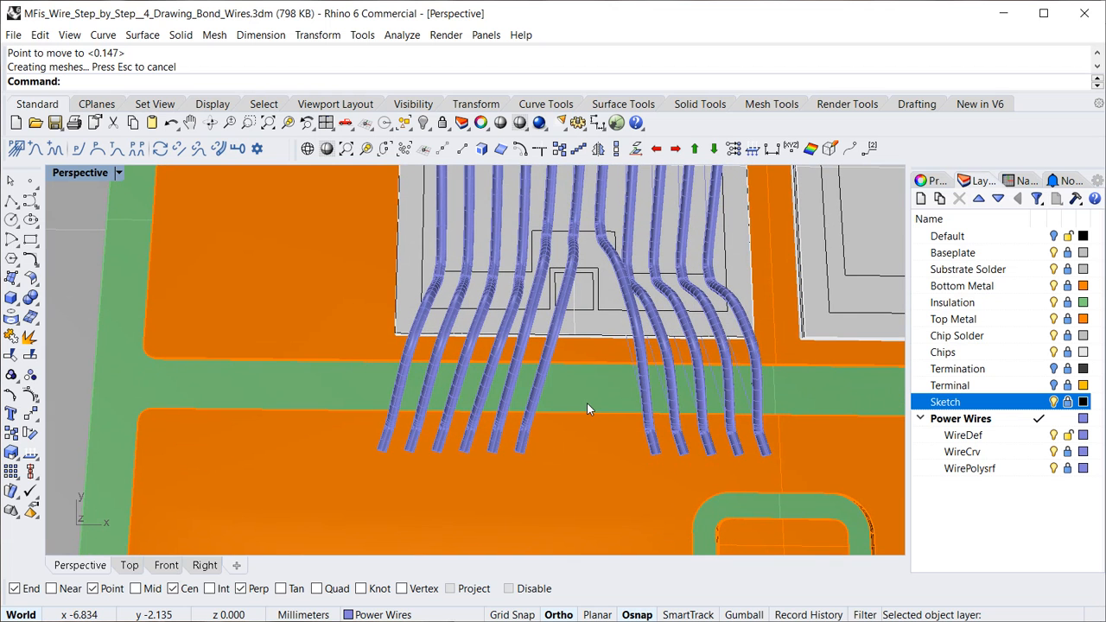
scroll(573, 376, "down", 3)
right_click_drag(580, 394, 563, 444, "shift")
scroll(564, 444, "down", 4)
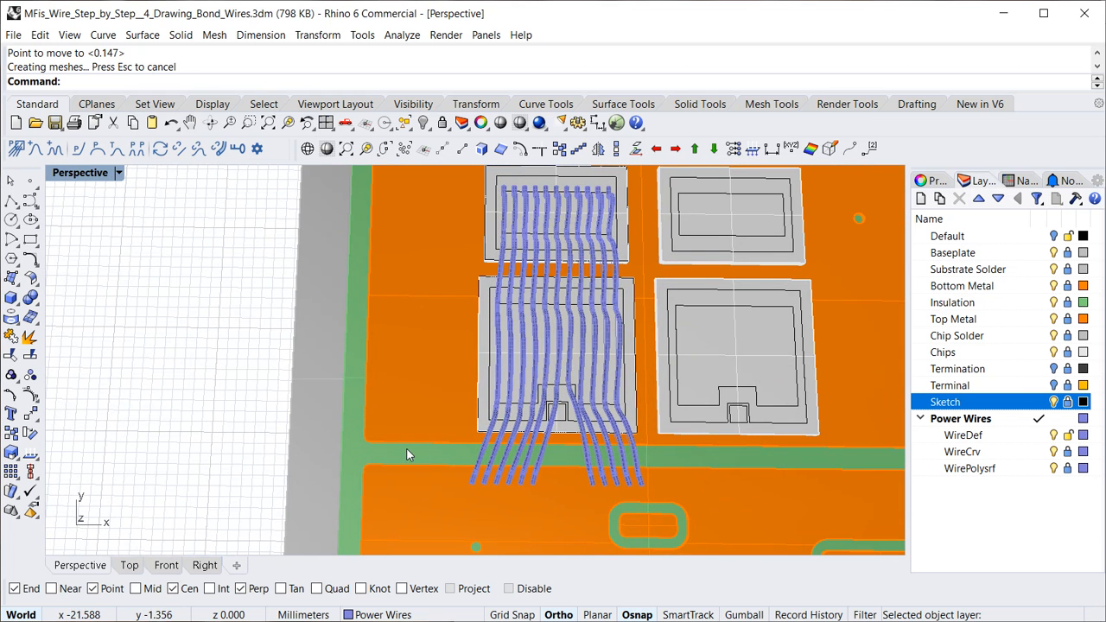
scroll(469, 500, "up", 5)
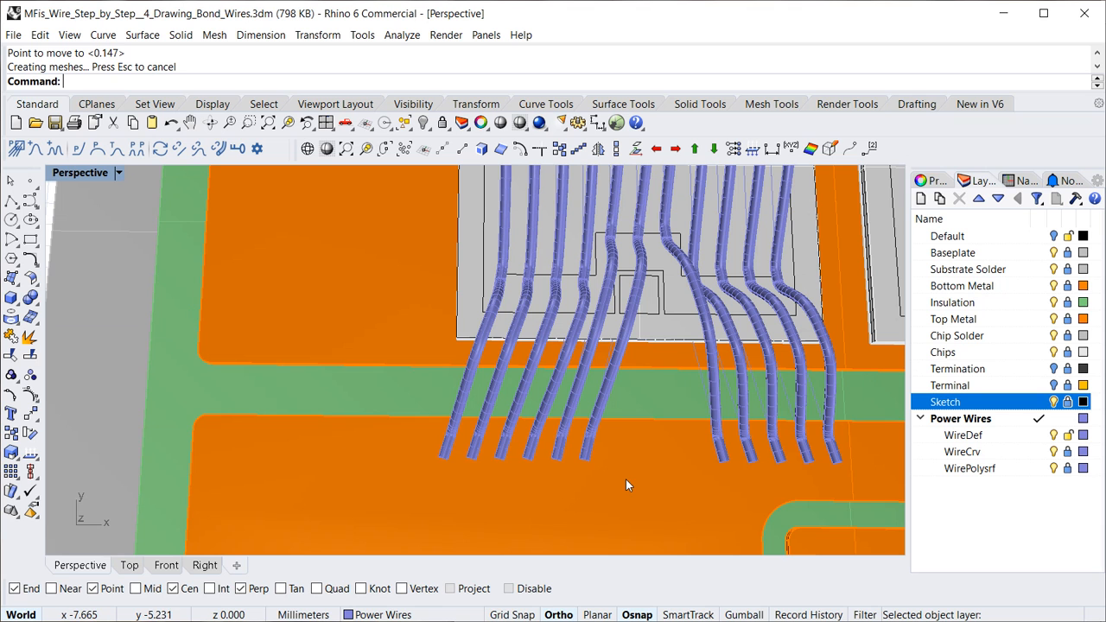
scroll(679, 477, "down", 2)
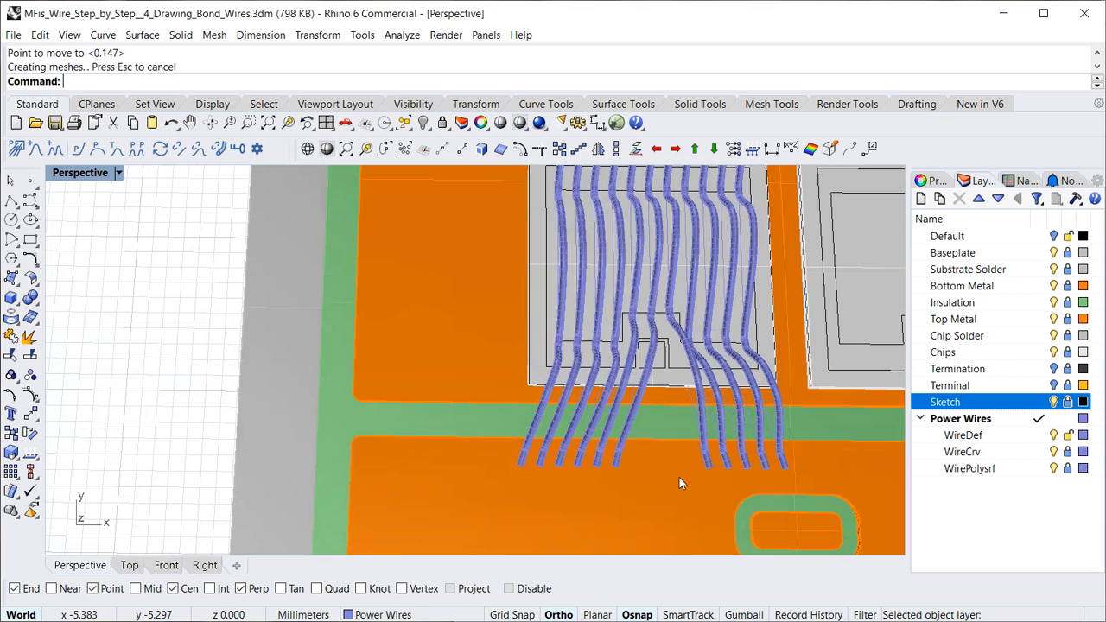
scroll(528, 499, "up", 2)
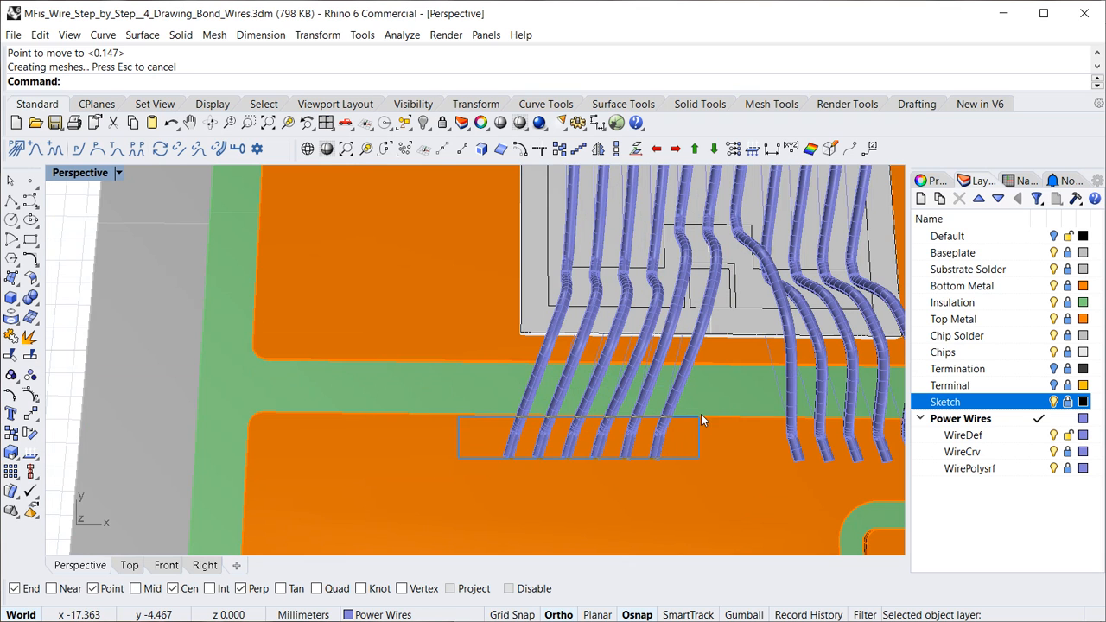
- Select the six wires' substrate-end definition points and measure the distance between the two neighbouring points nearest the second wire group
left_click_drag(700, 417, 702, 418)
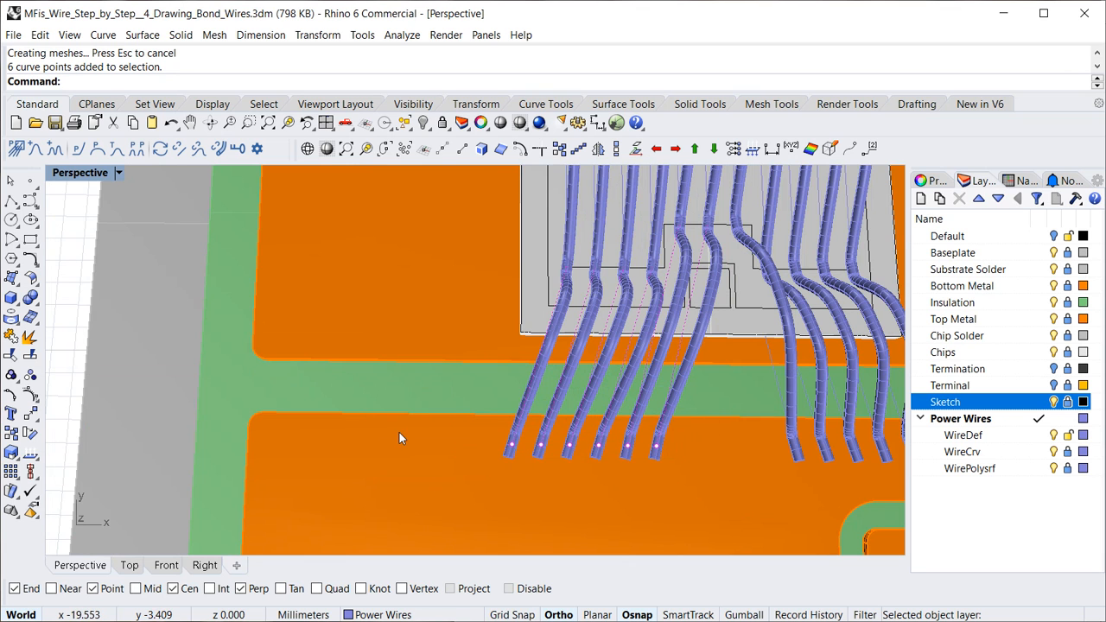
scroll(631, 458, "up", 2)
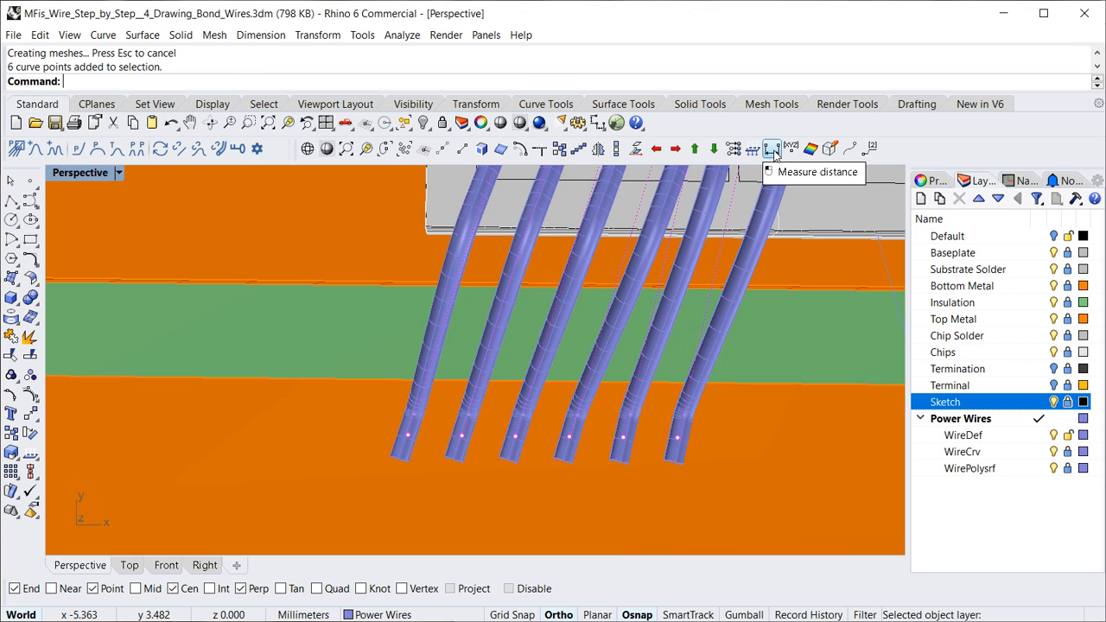
left_click(771, 148)
scroll(676, 447, "up", 2)
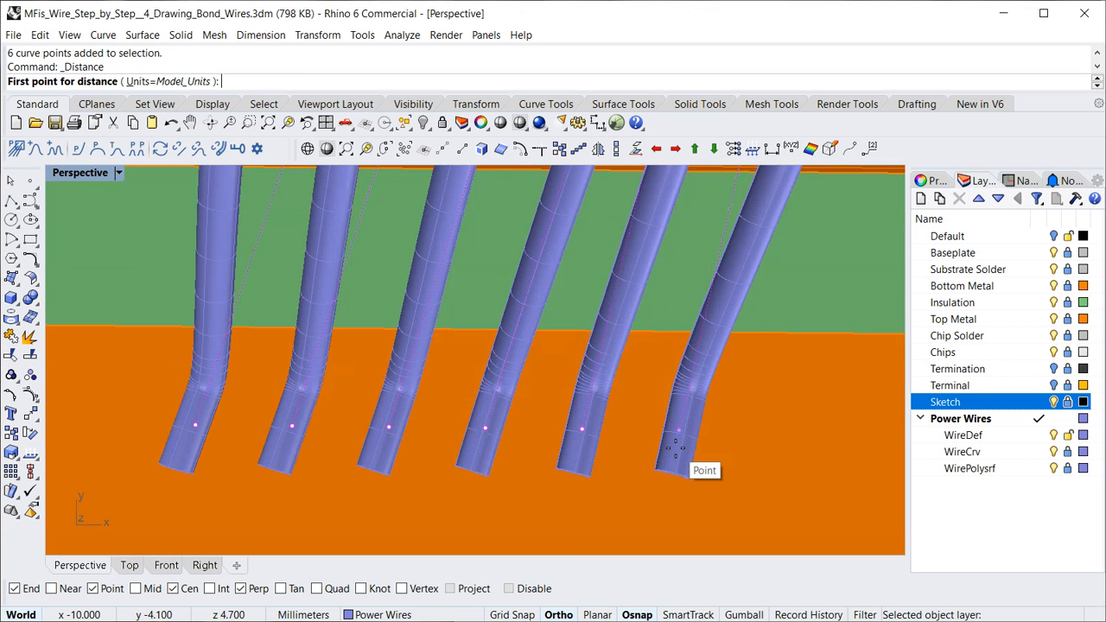
left_click(676, 447)
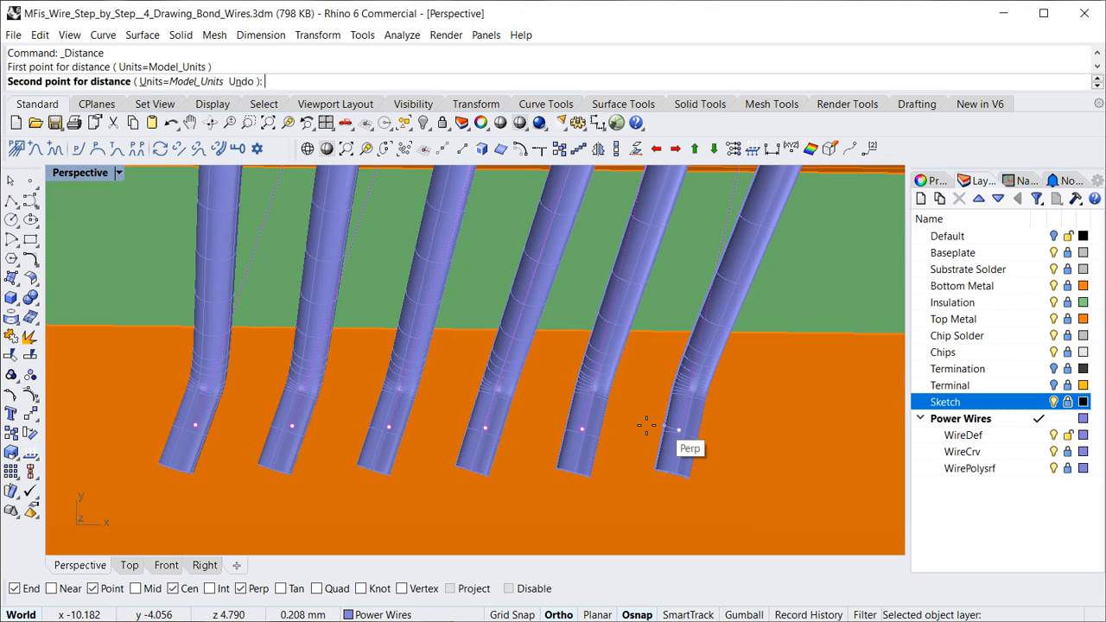
left_click(582, 424)
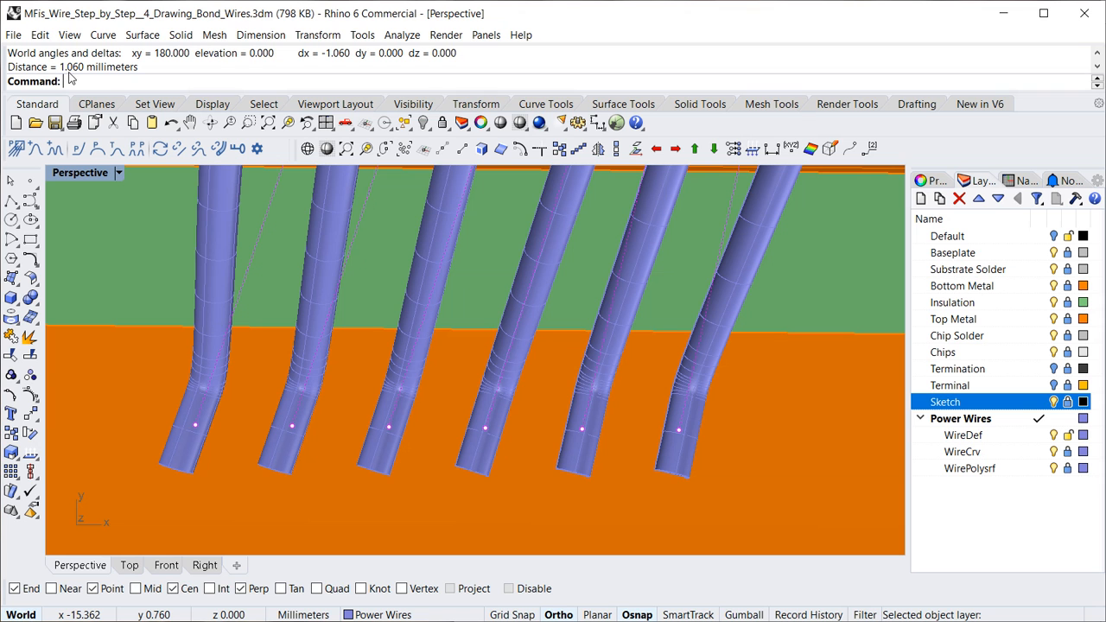
scroll(574, 378, "down", 3)
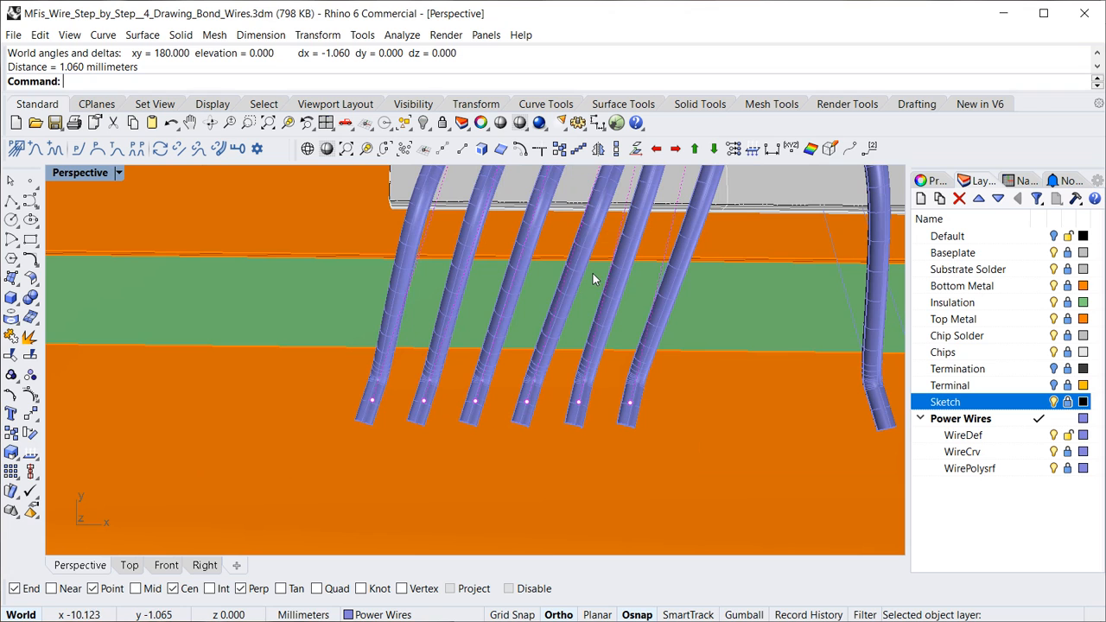
- Scale1D the six substrate-end points from the wire nearest the second group, setting the spacing between neighbouring points to 1.2 mm
left_click(616, 152)
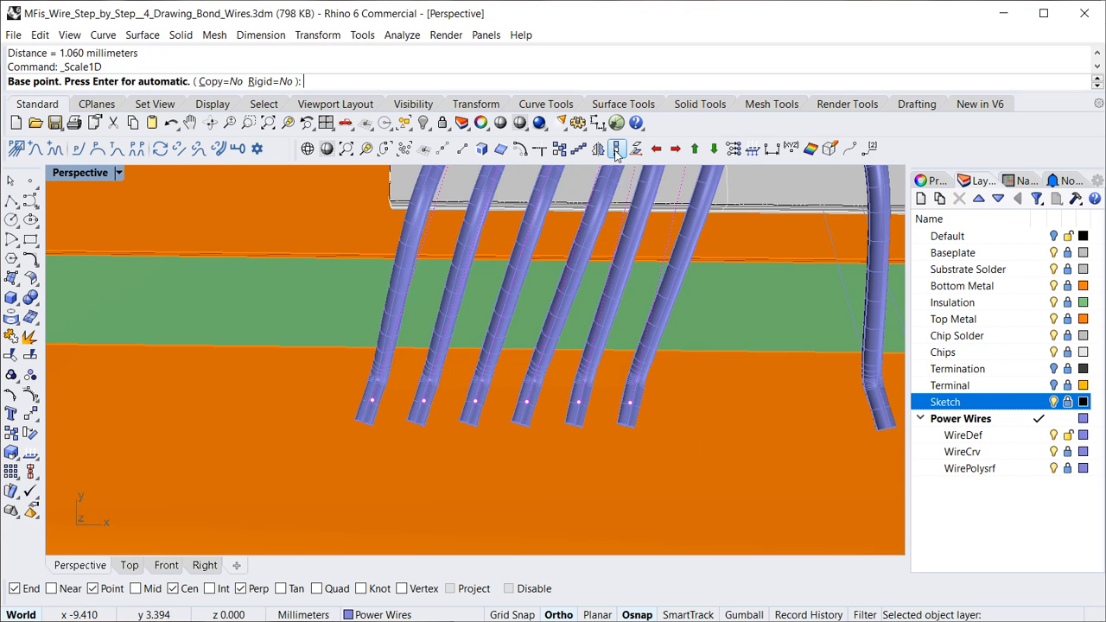
scroll(629, 421, "up", 2)
scroll(629, 422, "up", 1)
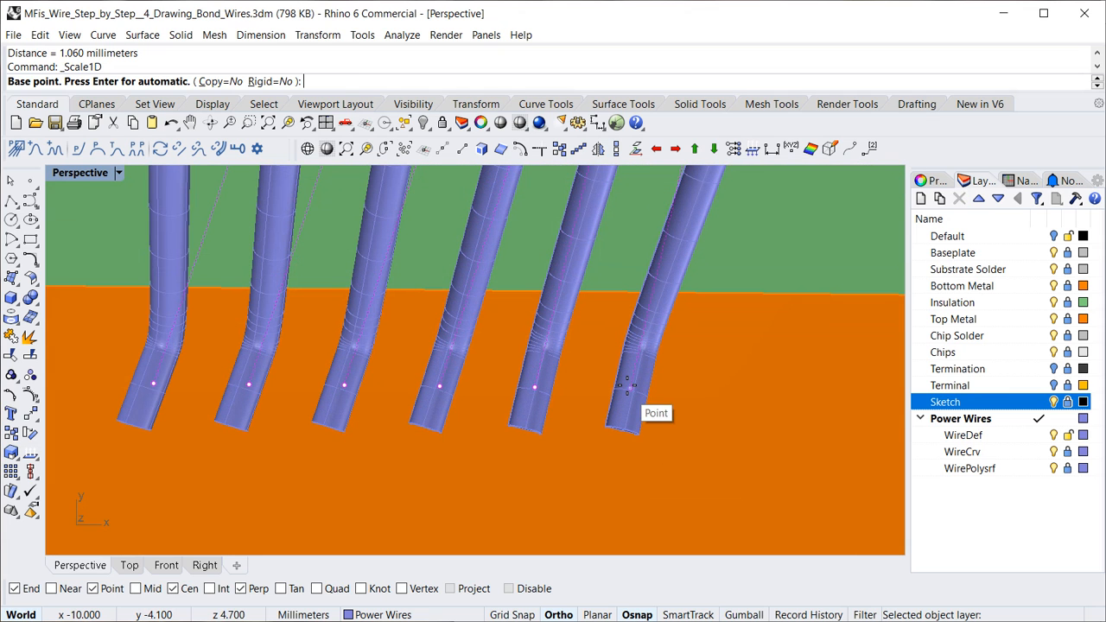
left_click(639, 406)
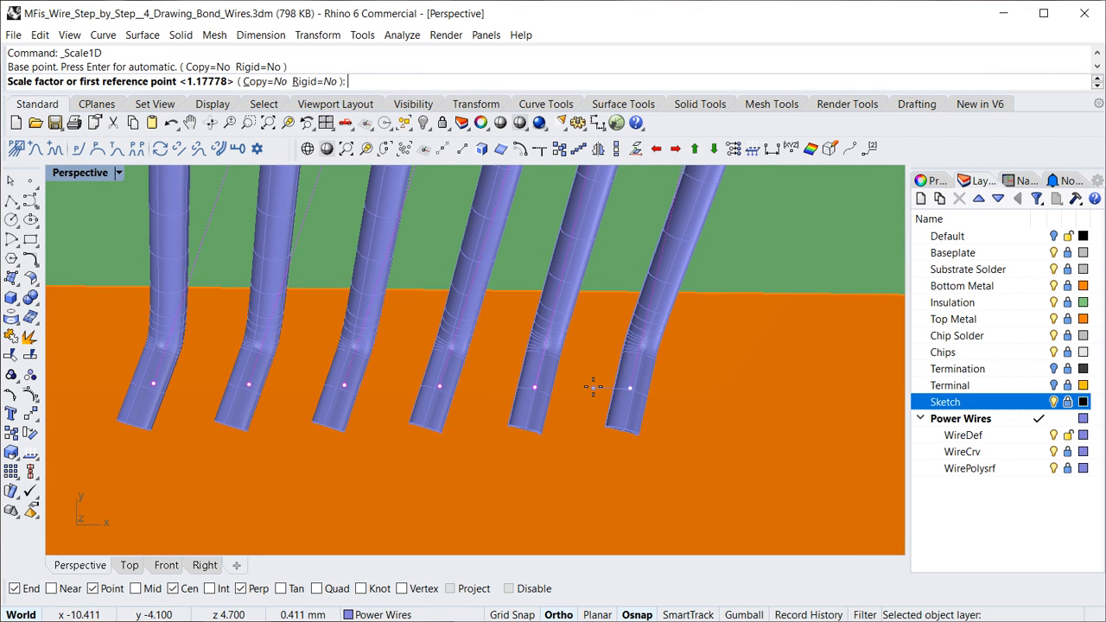
left_click(535, 388)
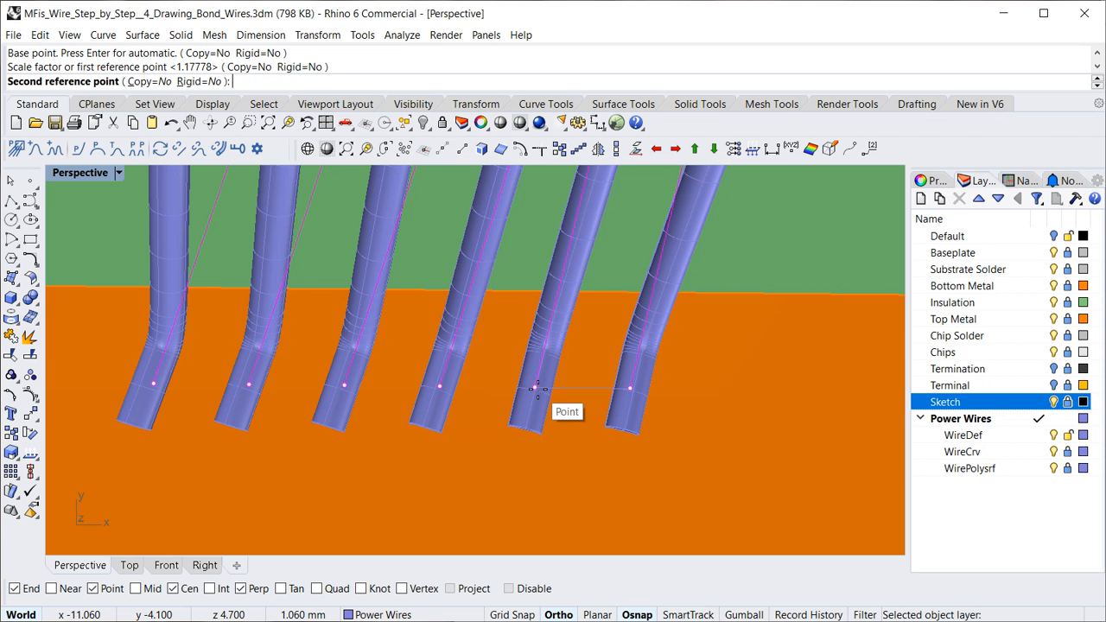
type("1.2")
key("Return")
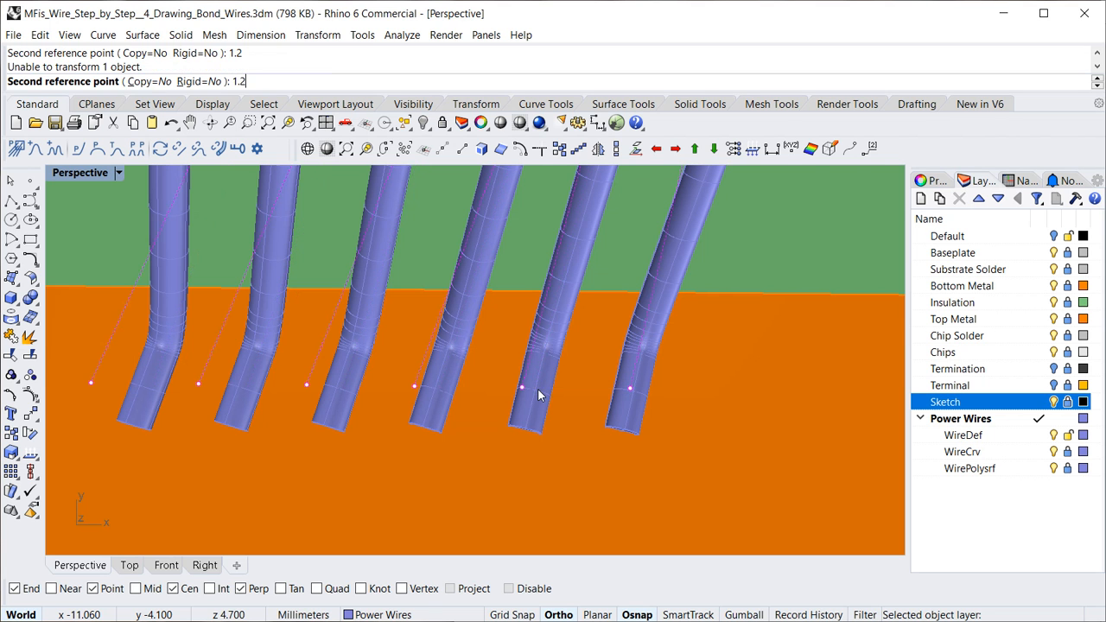
scroll(533, 405, "down", 2)
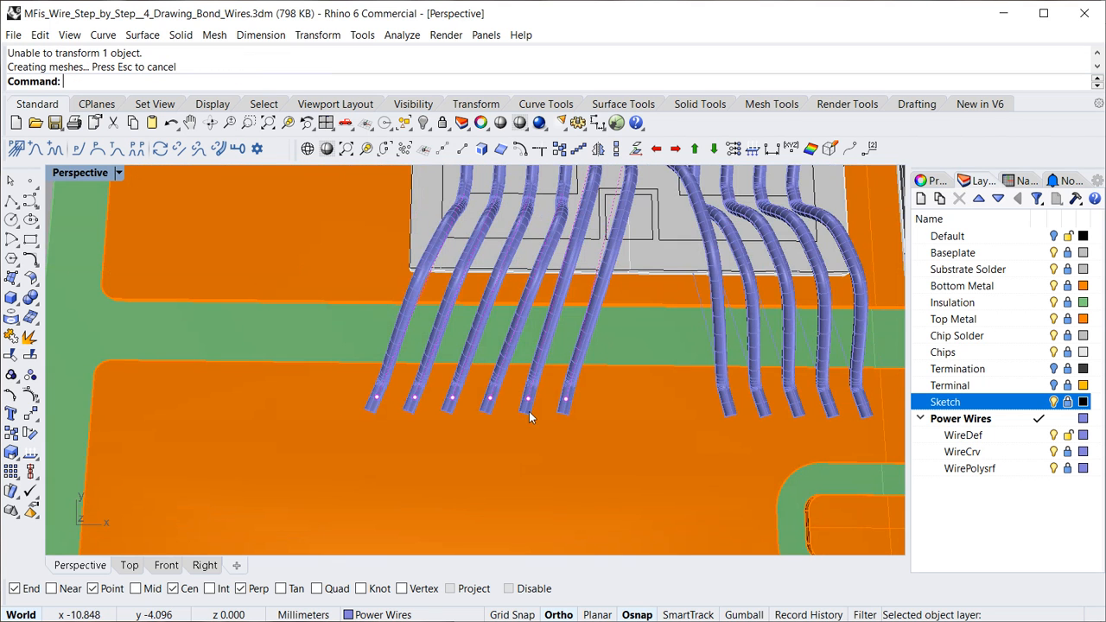
- Move the substrate-end definition points of the second and fourth wires in the five-wire group -1 mm along Y with the Gumball
right_click_drag(757, 407, 494, 480, "shift")
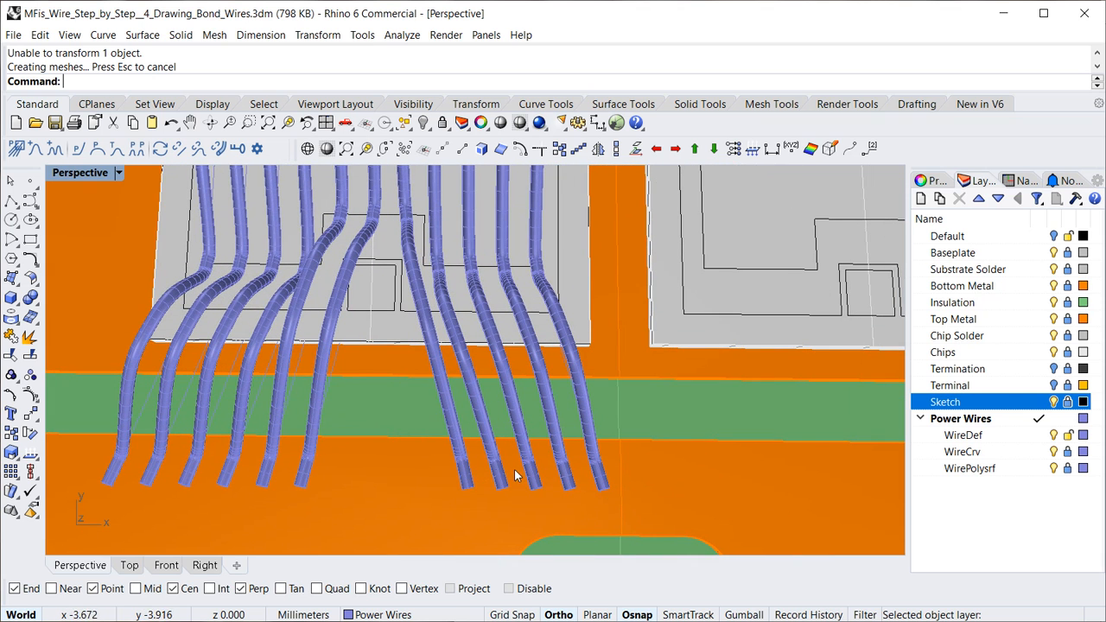
scroll(561, 471, "up", 3)
scroll(471, 494, "down", 2)
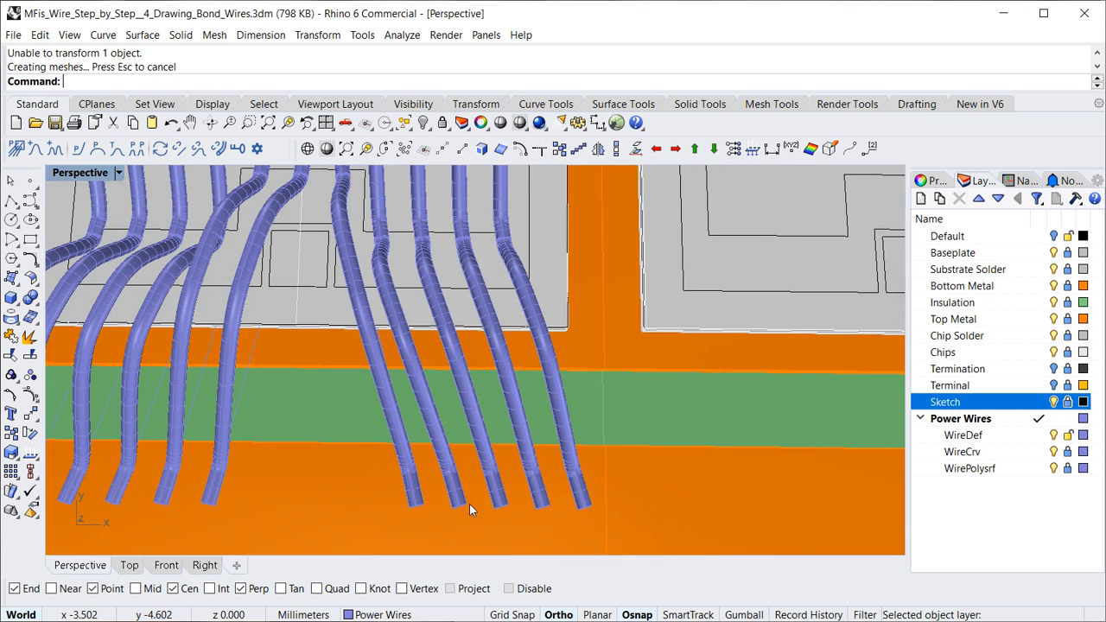
right_click_drag(469, 503, 489, 450, "shift")
scroll(476, 467, "up", 2)
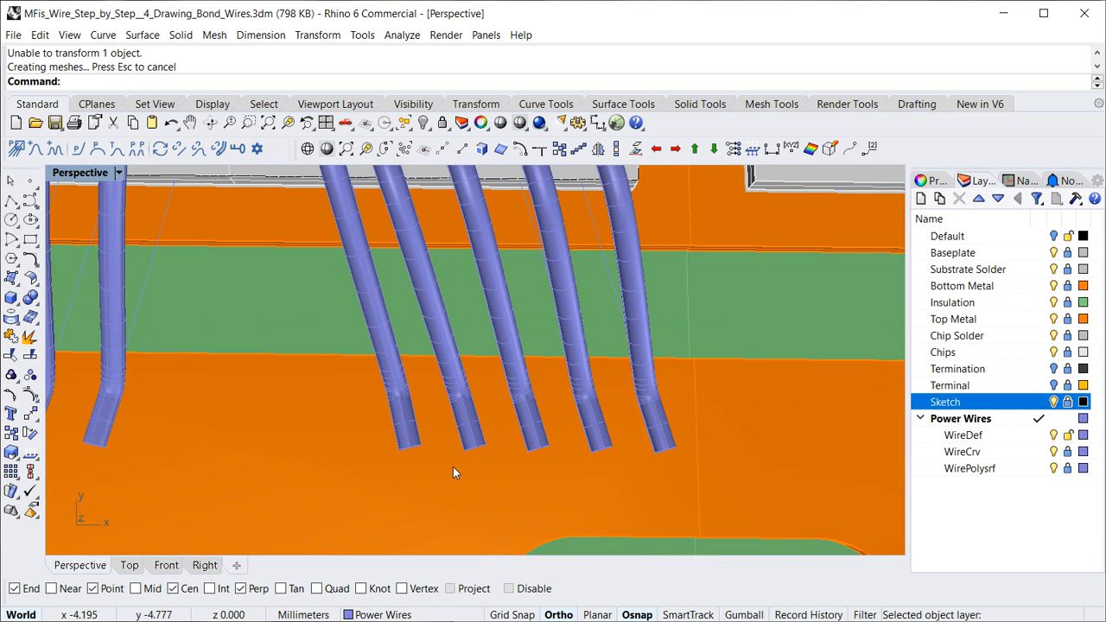
left_click_drag(434, 466, 494, 384)
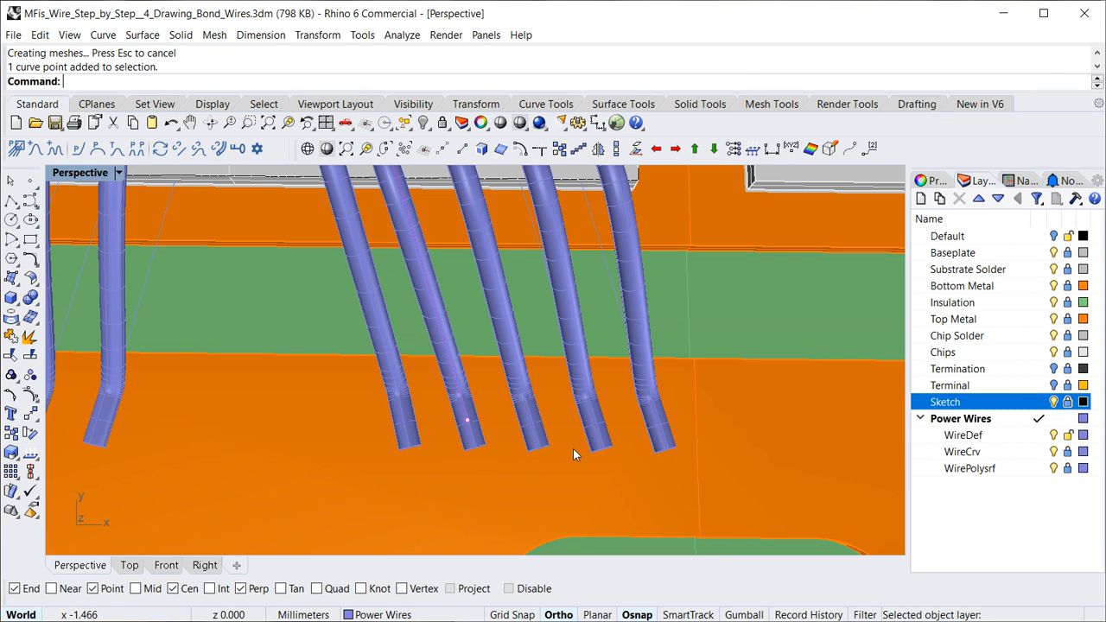
left_click_drag(625, 401, 625, 401)
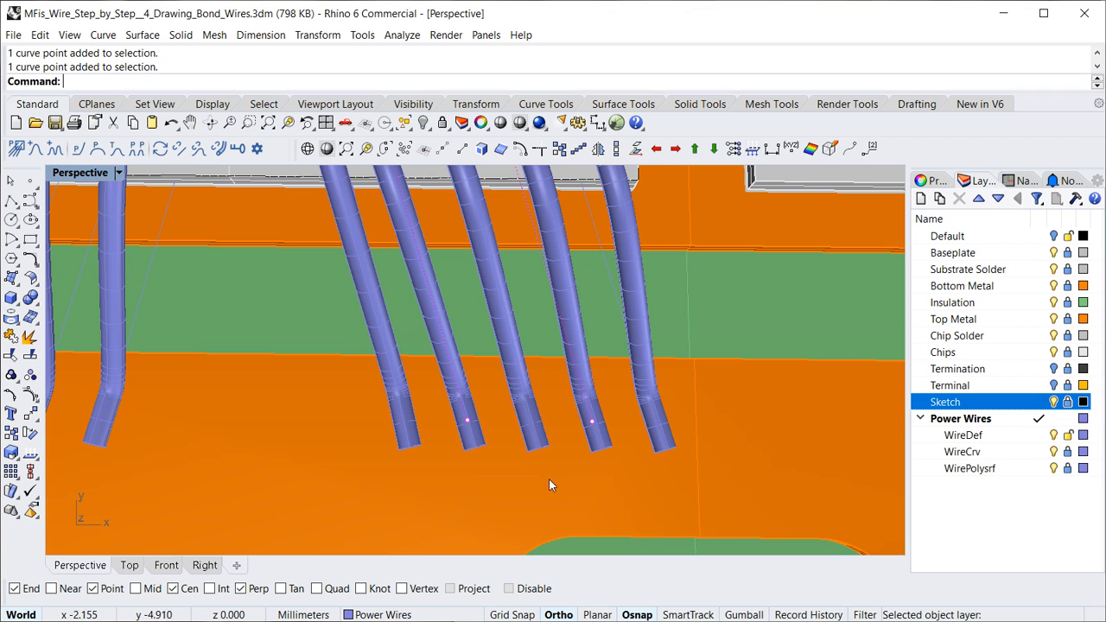
left_click(744, 614)
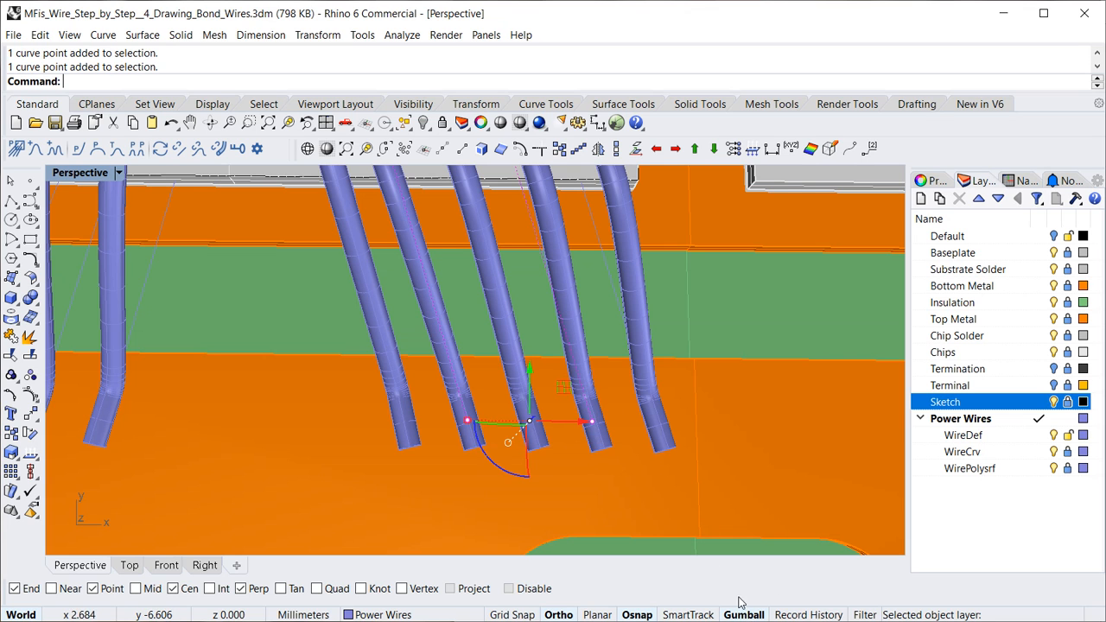
left_click(535, 388)
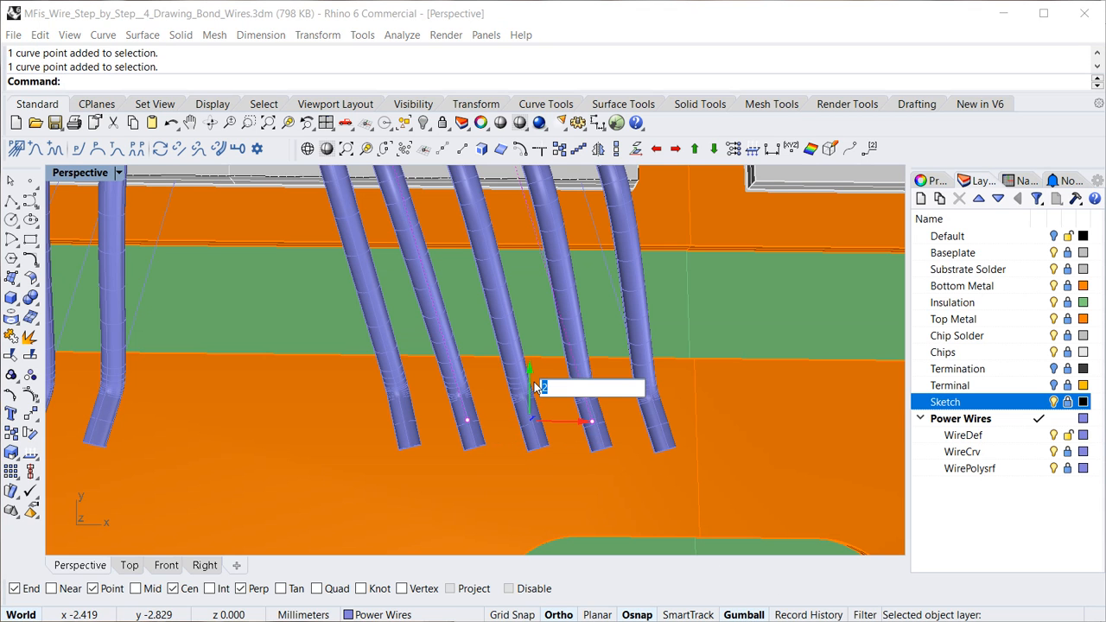
type("-1")
key("Return")
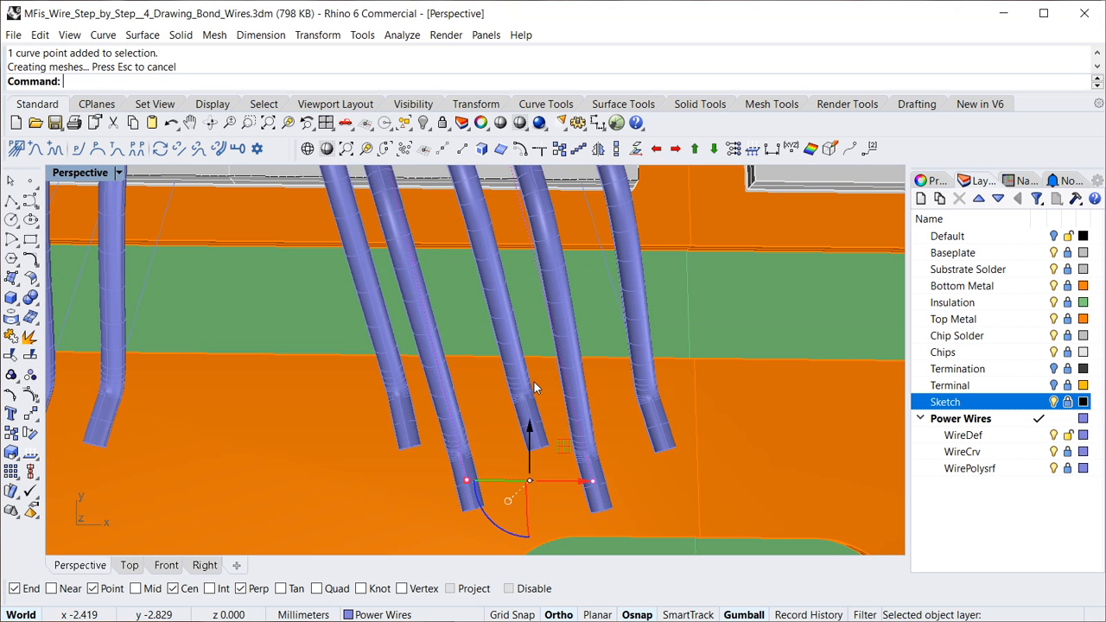
key("Escape")
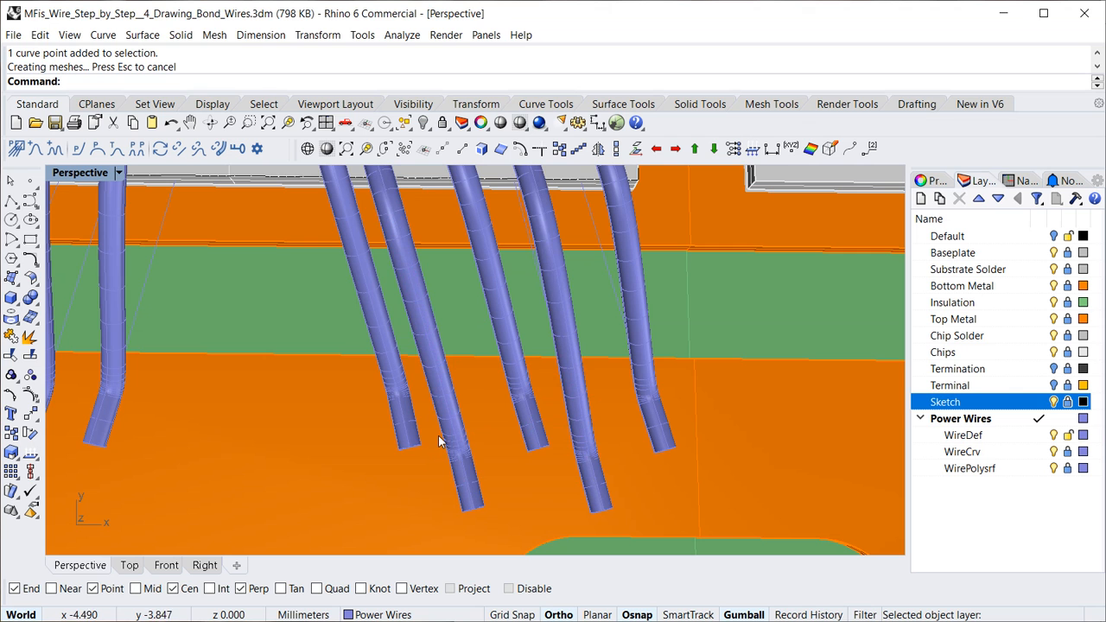
- Select the five wires' substrate-end points, turn off the Gumball, and measure the distance between the first and third wires' points
right_click_drag(444, 444, 400, 403)
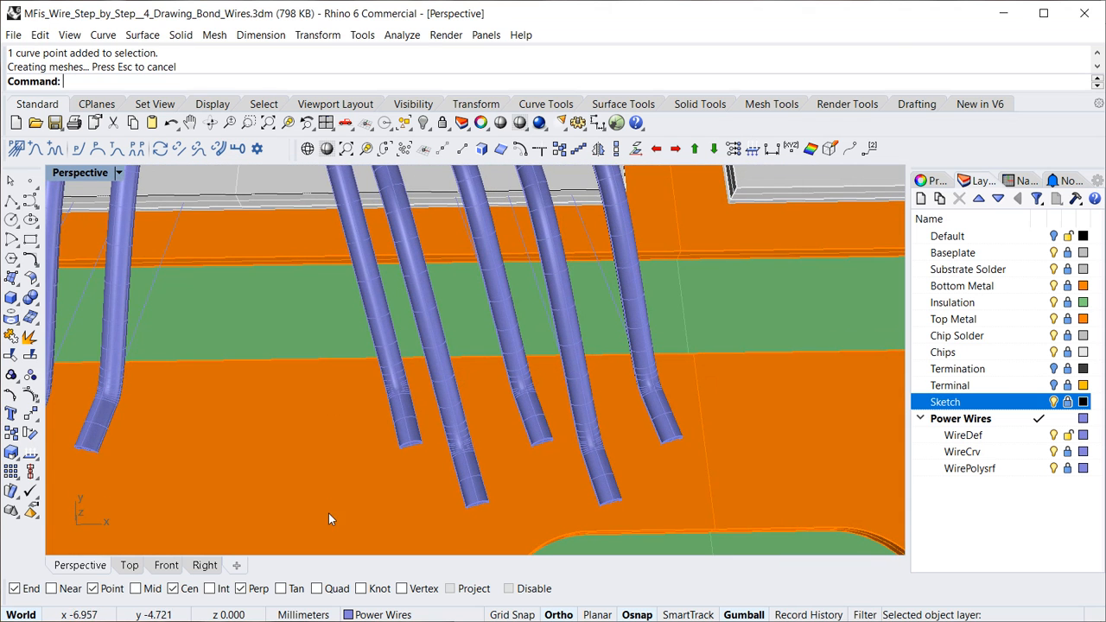
left_click_drag(329, 513, 743, 368)
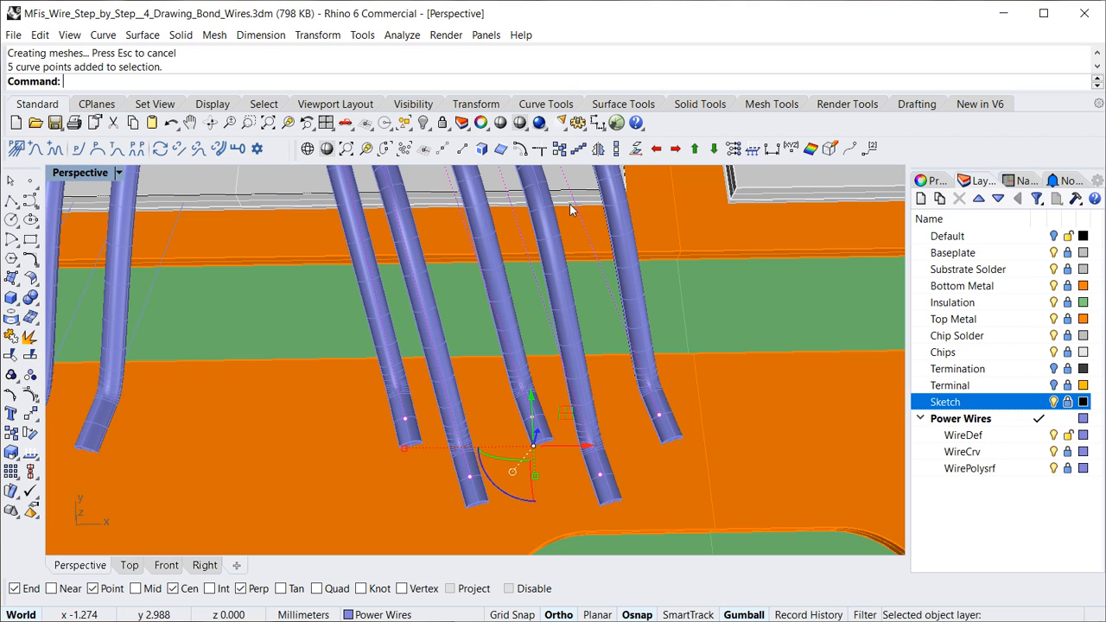
left_click(744, 615)
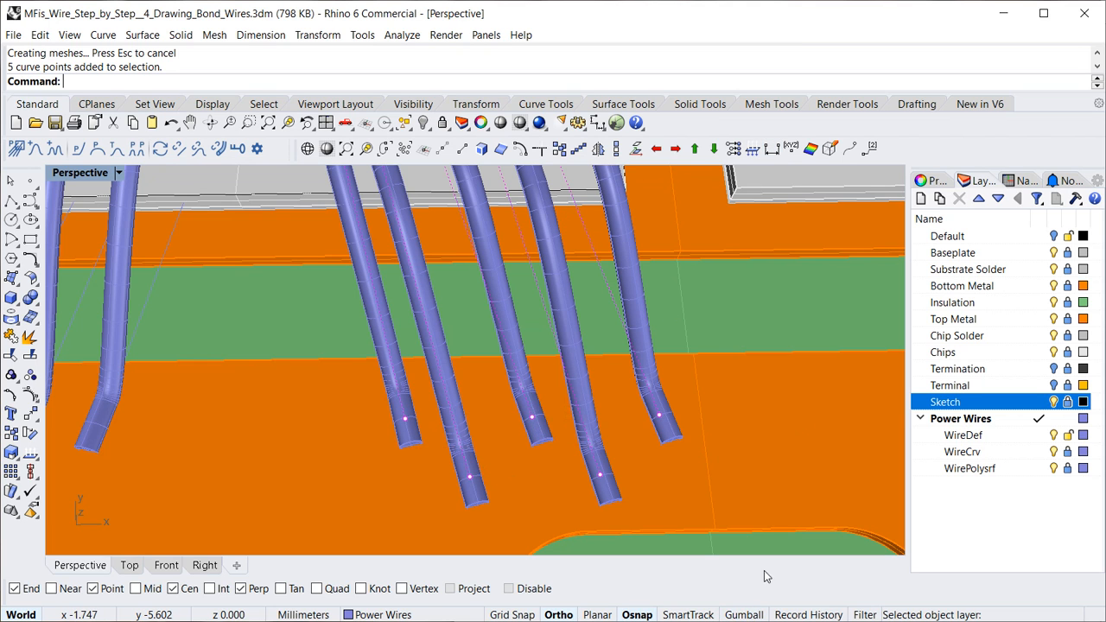
left_click(771, 148)
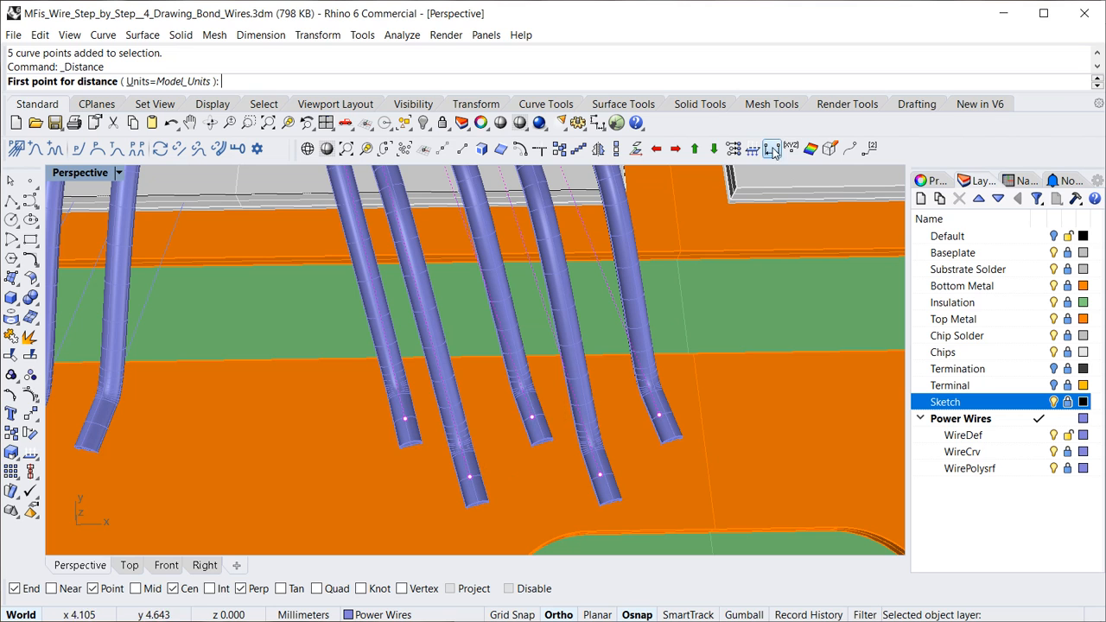
left_click(406, 420)
left_click(542, 416)
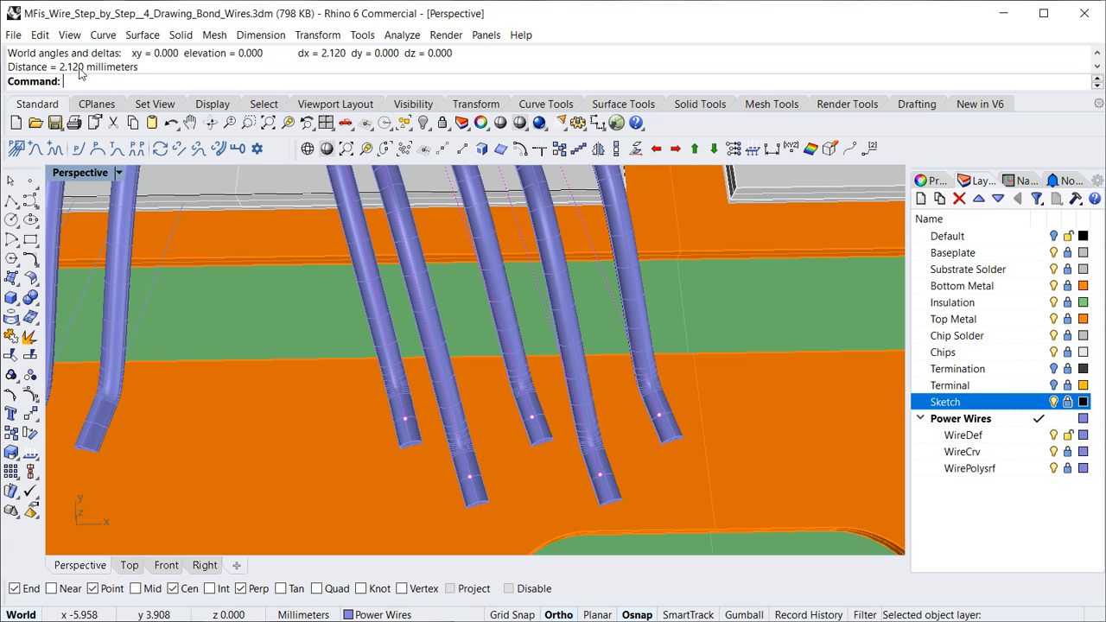
- Scale1D the five substrate-end points from the first wire, setting the distance to the third wire's point to 1.6 mm
left_click(616, 150)
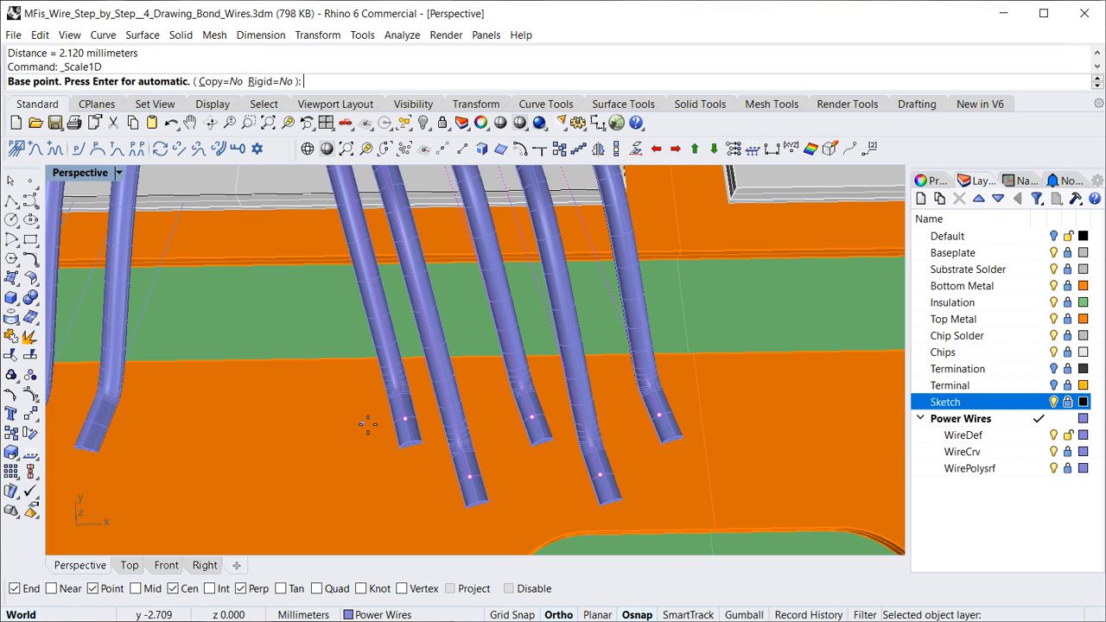
left_click(408, 420)
left_click(532, 419)
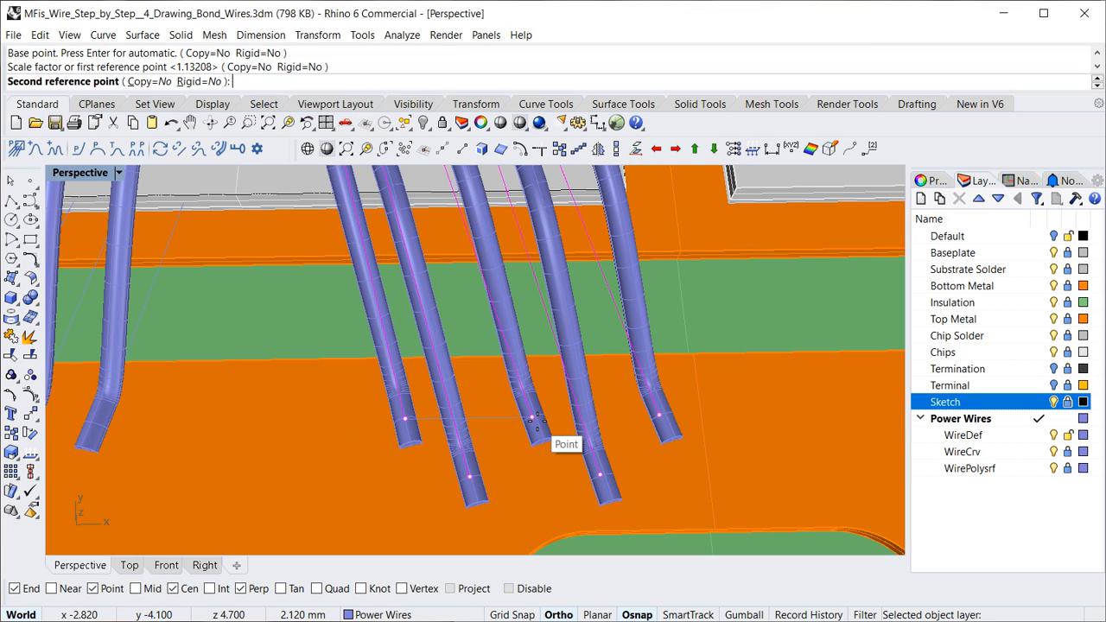
type("1.6")
key("Return")
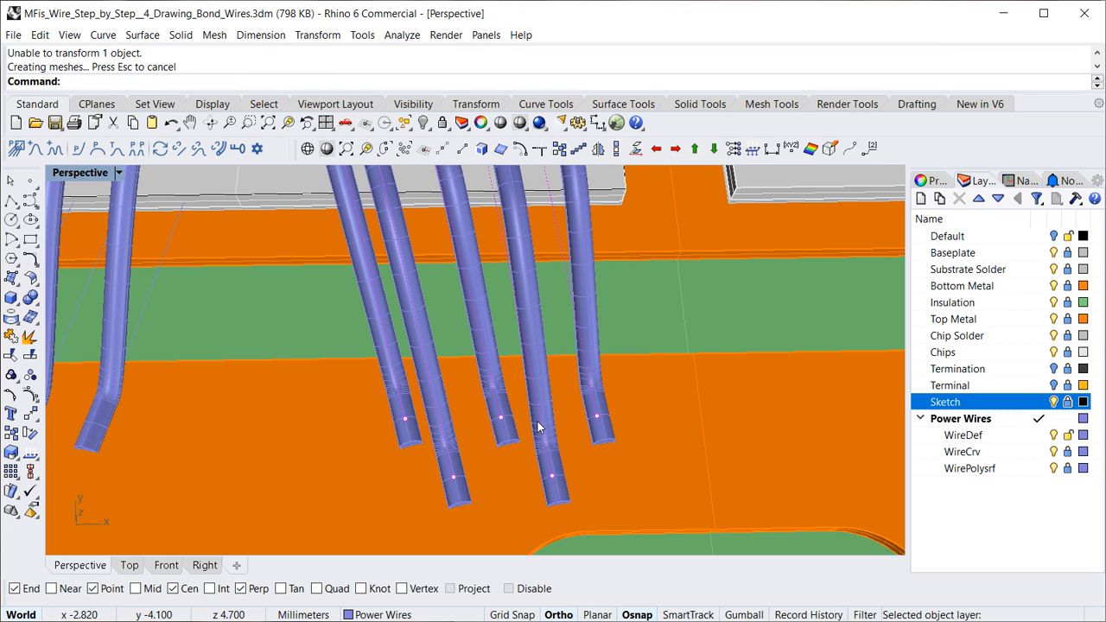
scroll(346, 432, "down", 3)
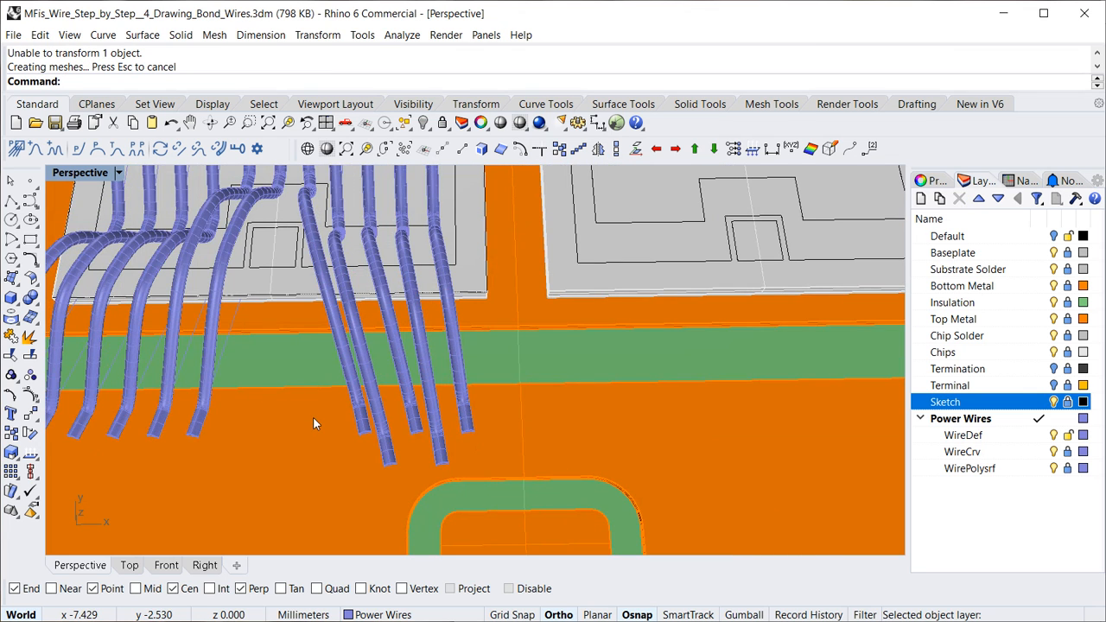
- Nudge the substrate-end points of the two longer, staggered wires along X in 0.1 mm increments, forward and then back one increment
scroll(328, 451, "up", 3)
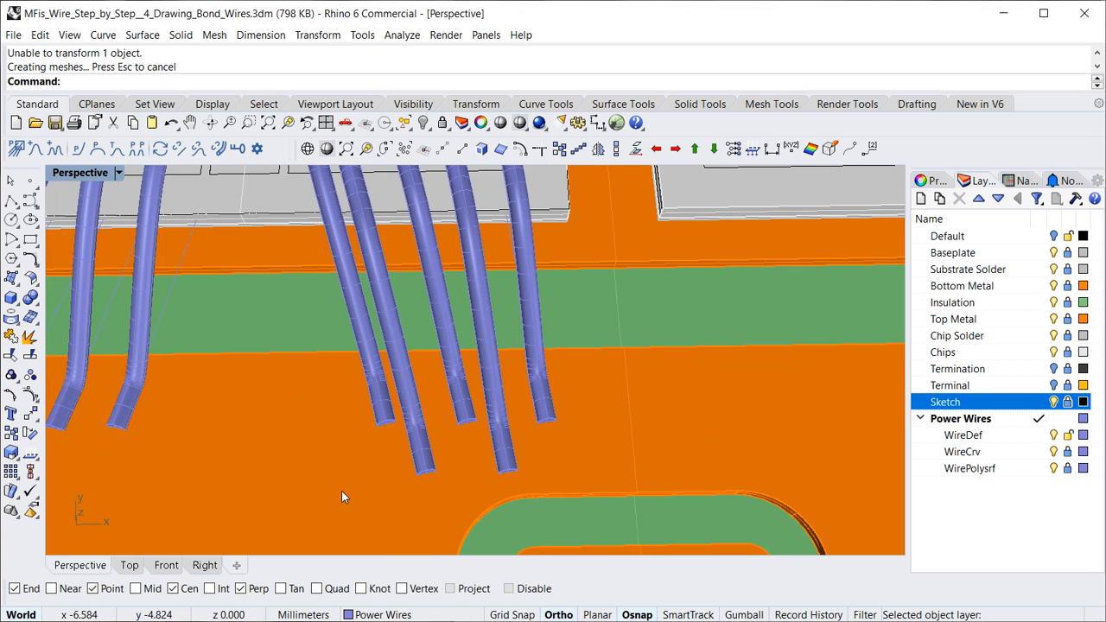
left_click_drag(337, 490, 560, 428)
right_click_drag(367, 469, 344, 437)
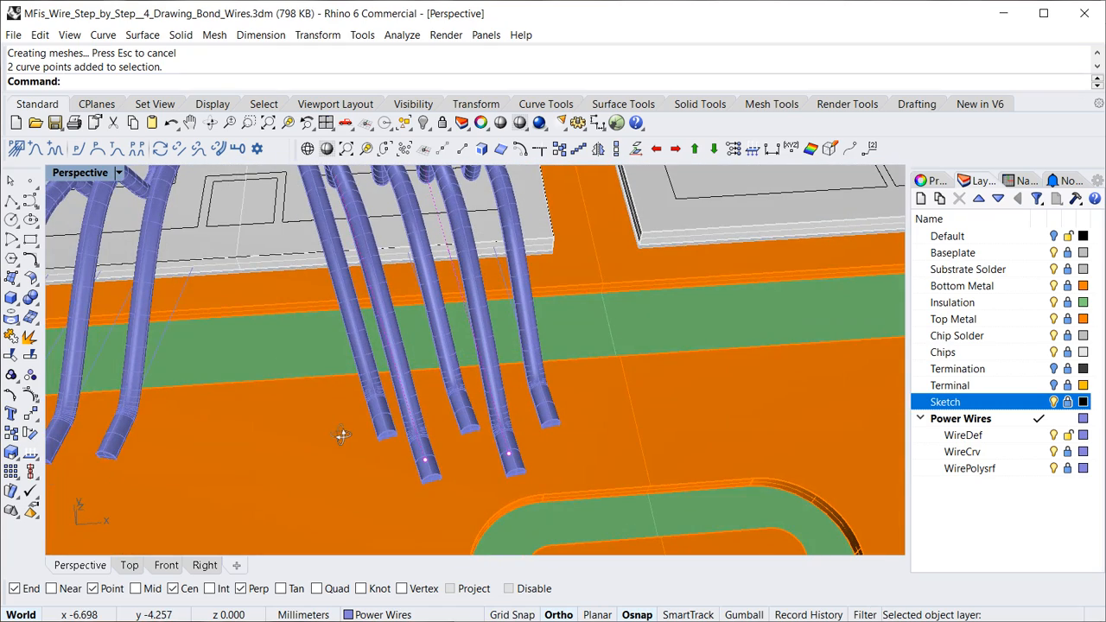
left_click(675, 152)
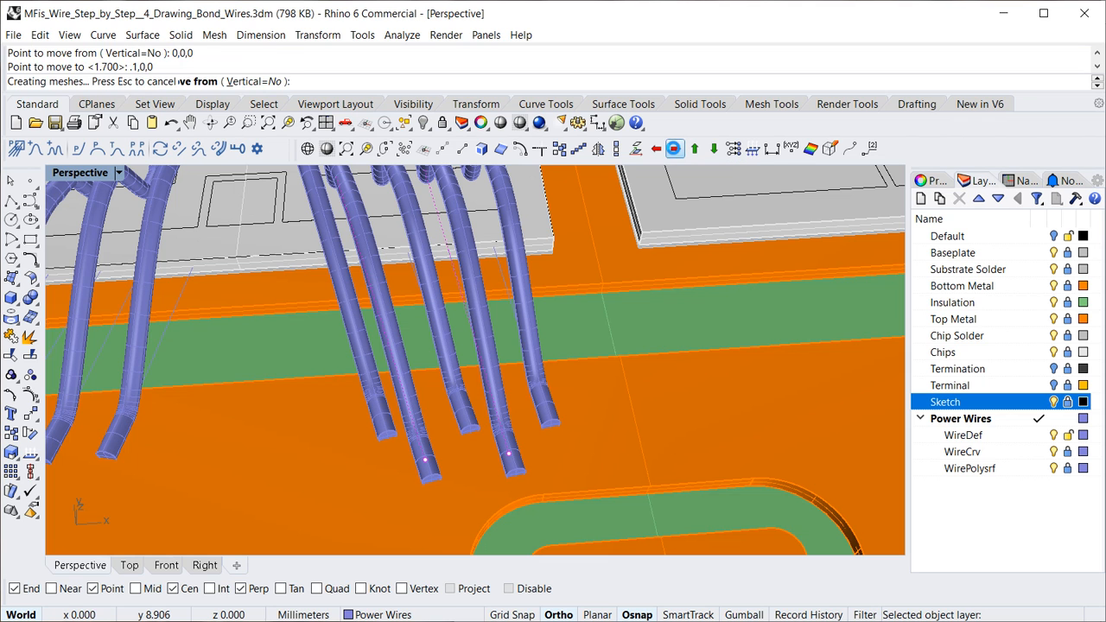
left_click(675, 151)
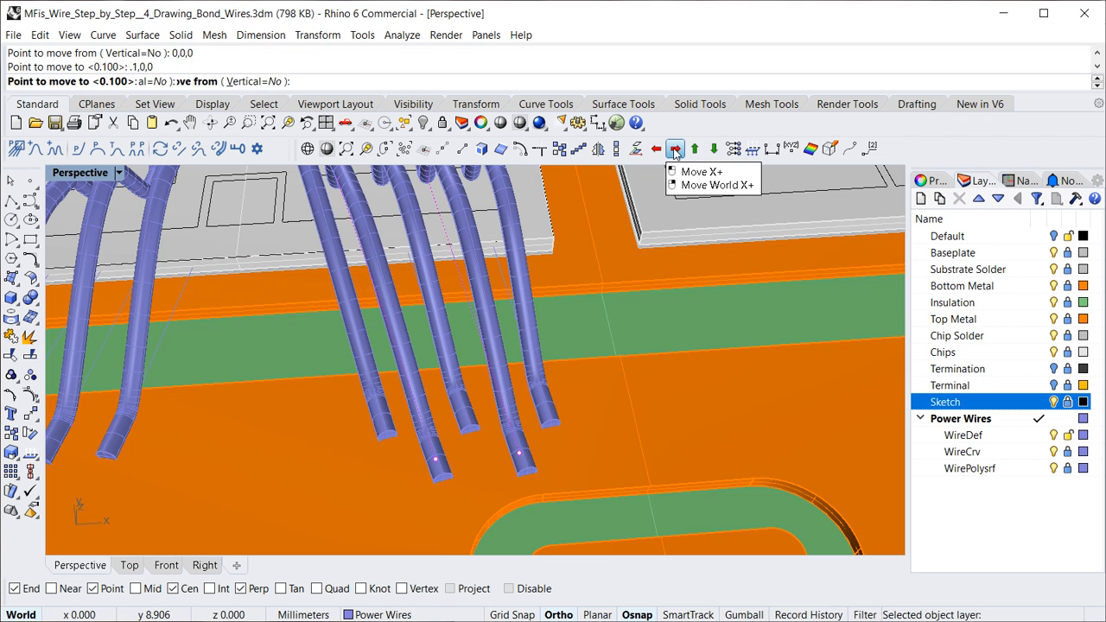
left_click(657, 150)
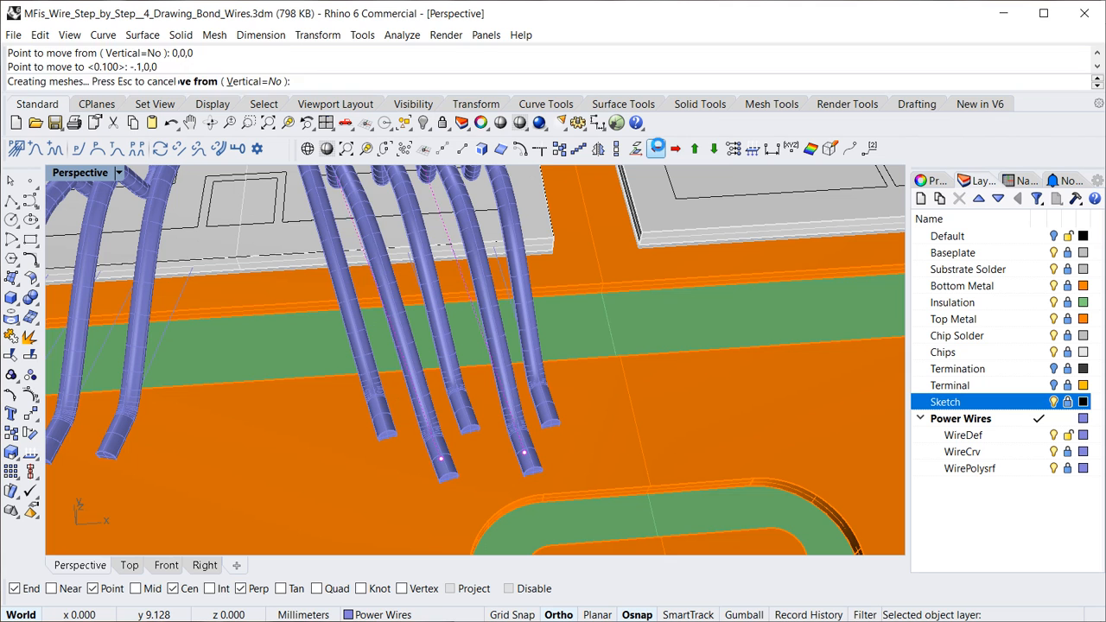
- Nudge the substrate-end points of the two longer, staggered wires along negative X in 0.1 mm increments
left_click(657, 151)
left_click(657, 151)
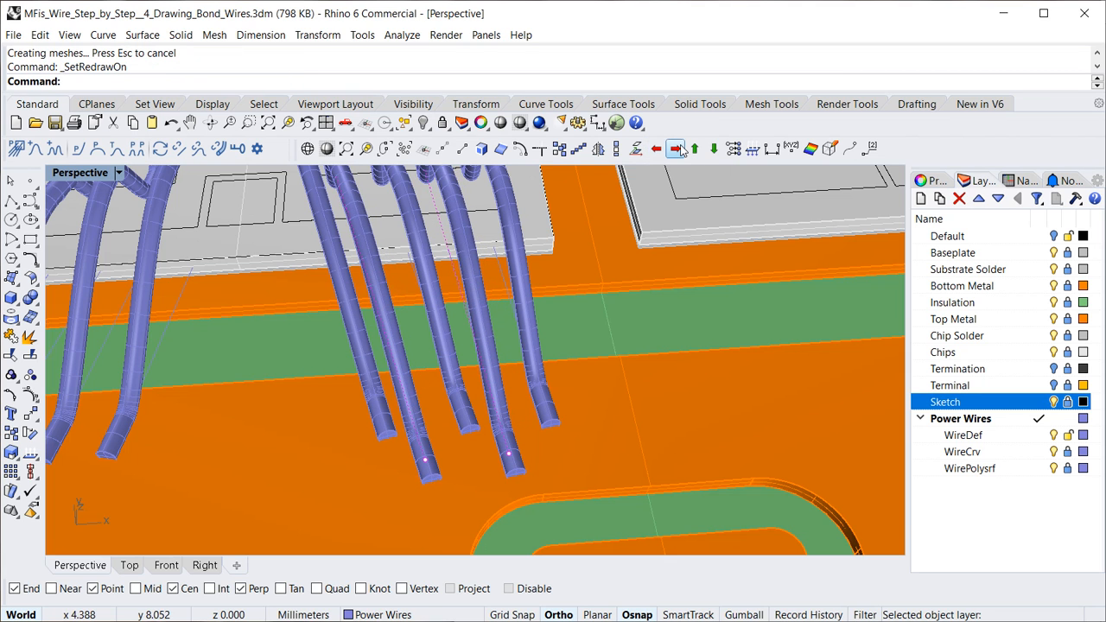
- Inspect the Move X- button's command macro in the Button Editor and dismiss the editor without changes
right_click(897, 147)
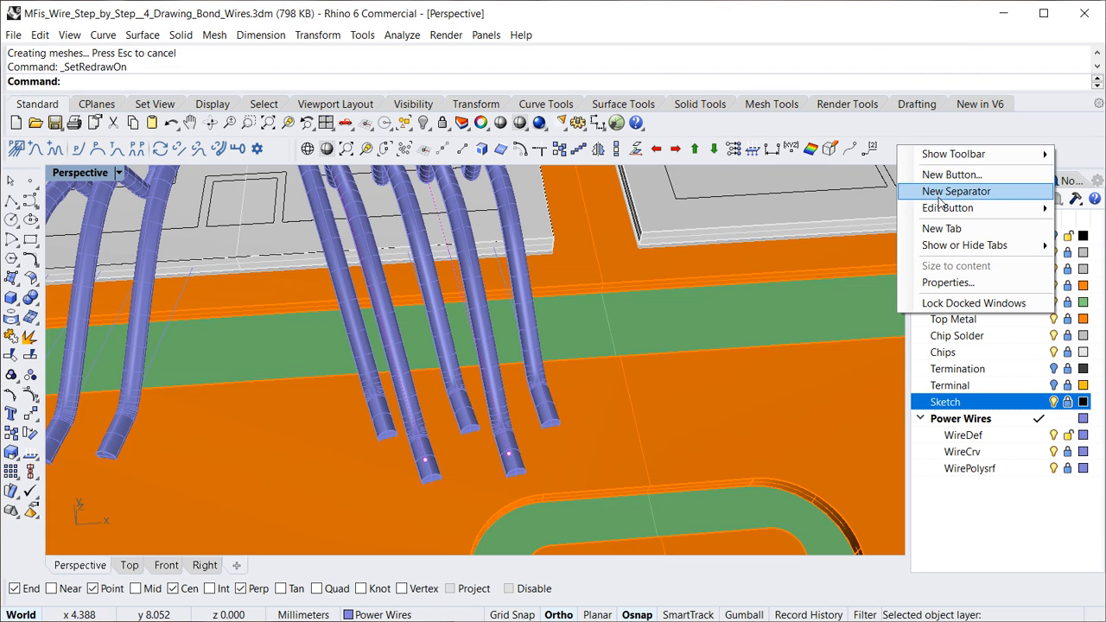
mouse_move(943, 213)
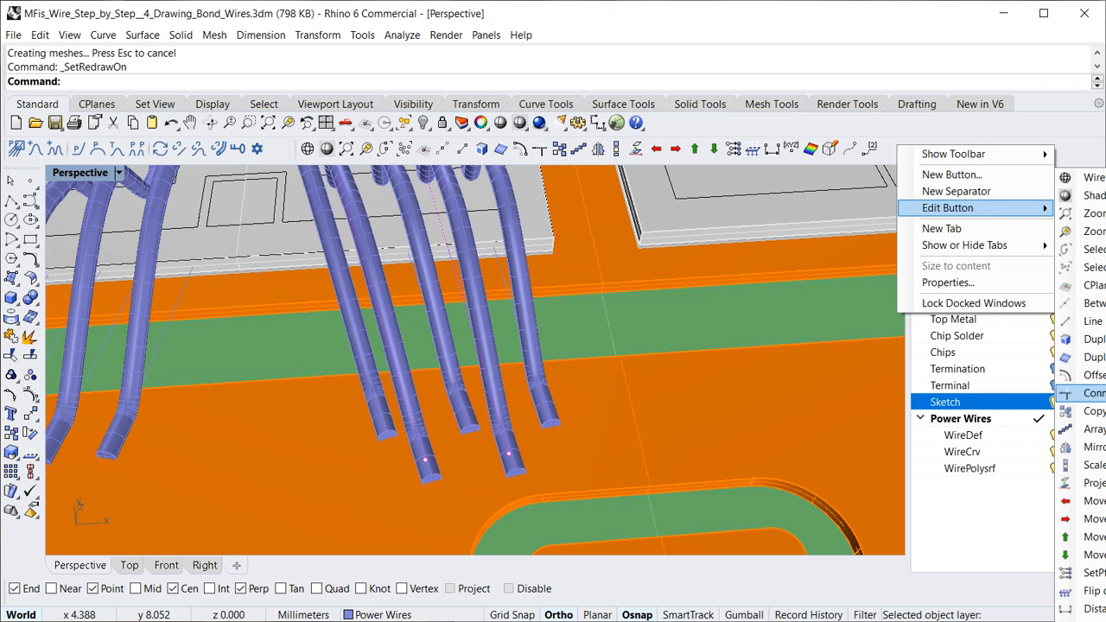
left_click(1096, 501)
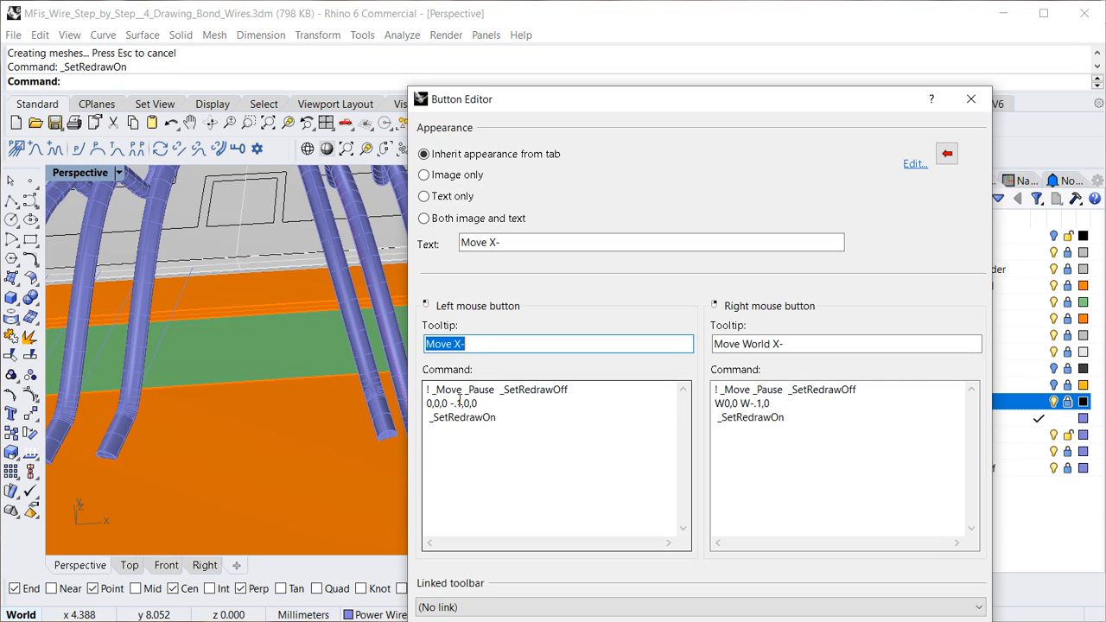
left_click(458, 403)
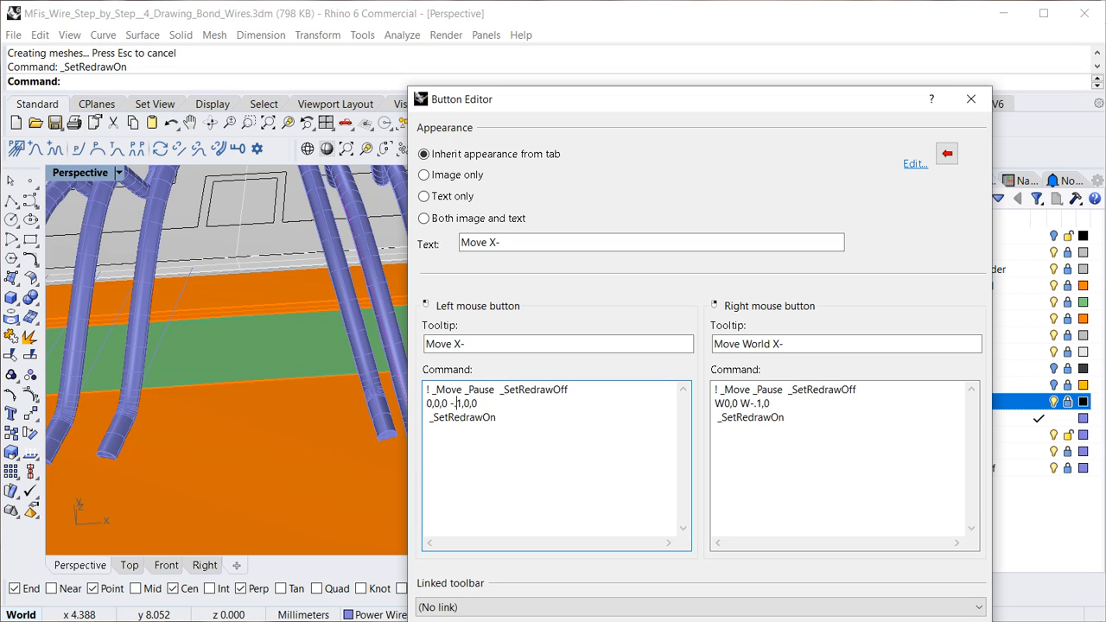
key("Escape")
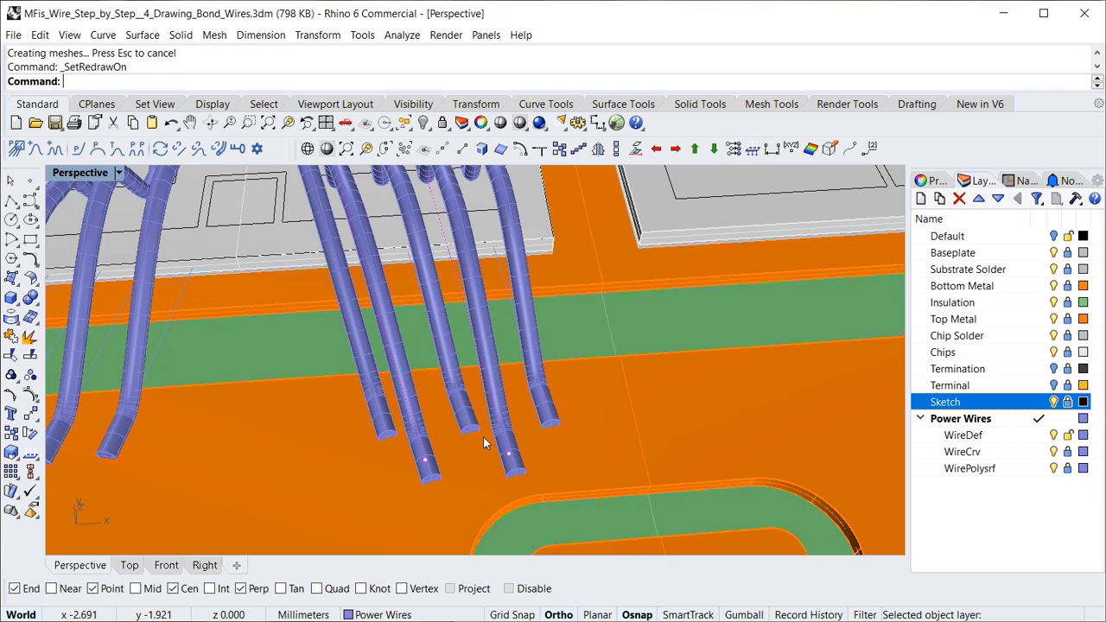
- Review the Nudge options for nudge keys and step sizes, keeping arrow keys and steps of 0.1, 0.01 and 1.0 mm
left_click(362, 35)
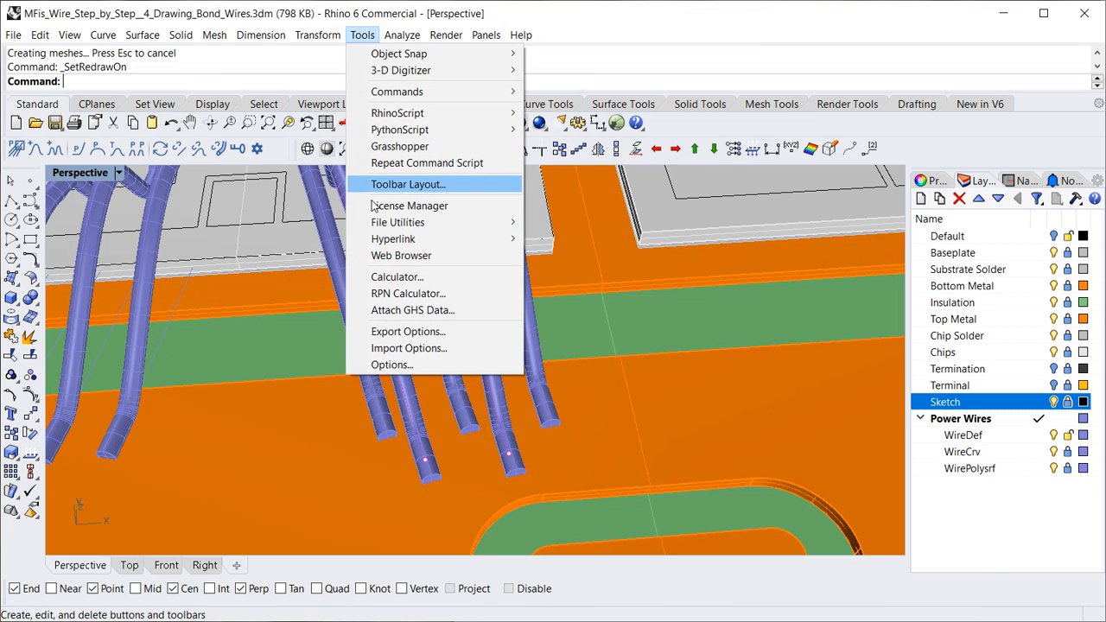
left_click(393, 366)
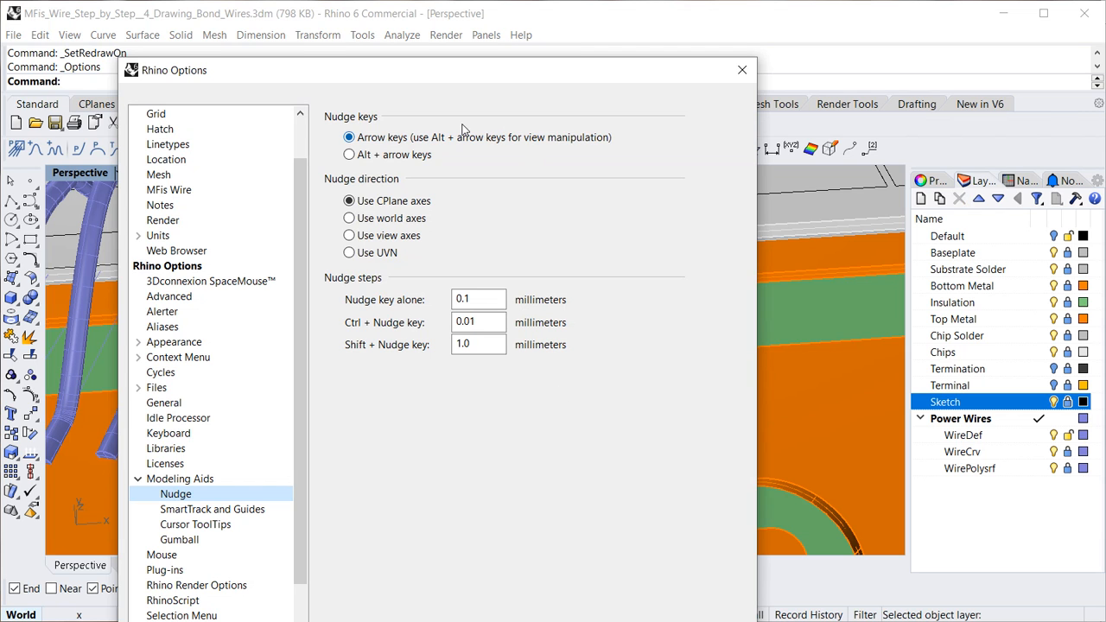
left_click(349, 155)
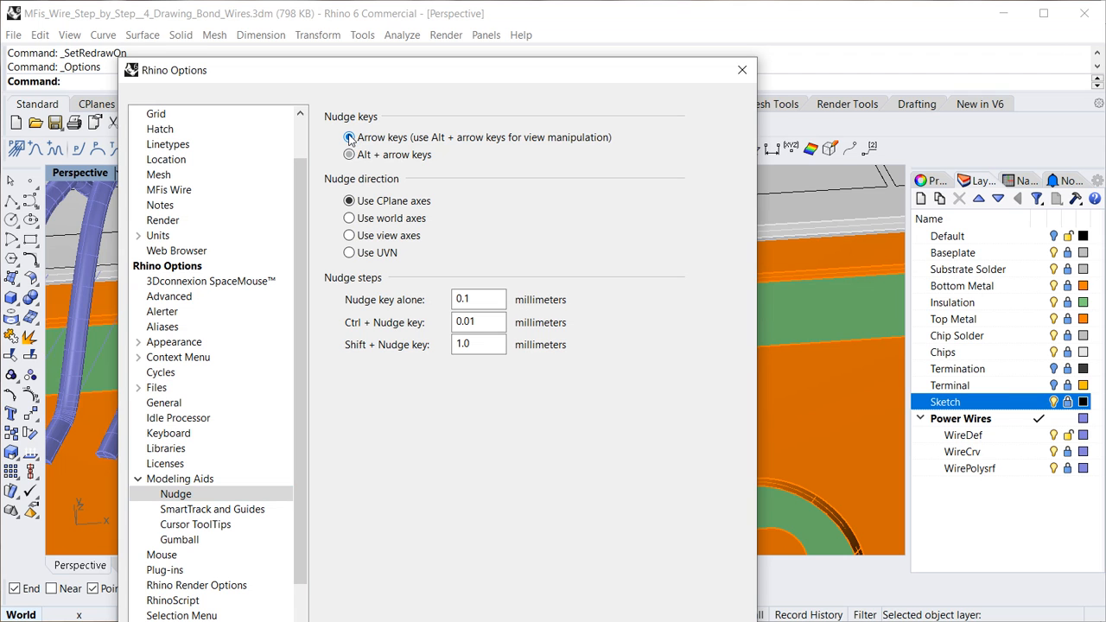
left_click(349, 138)
left_click(480, 298)
left_click(476, 321)
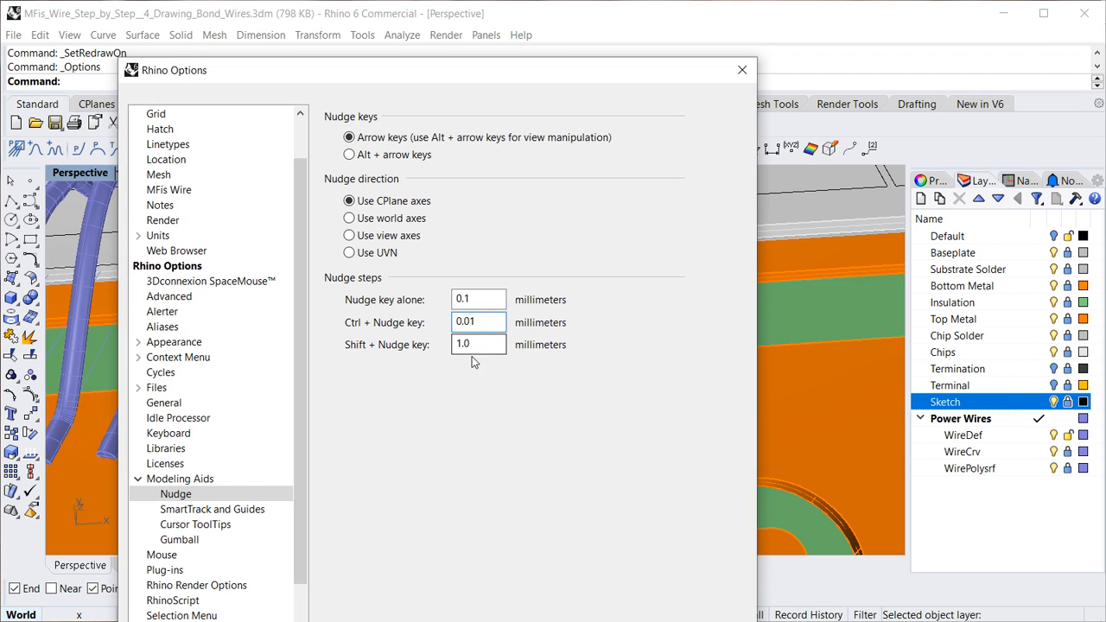
left_click(488, 343)
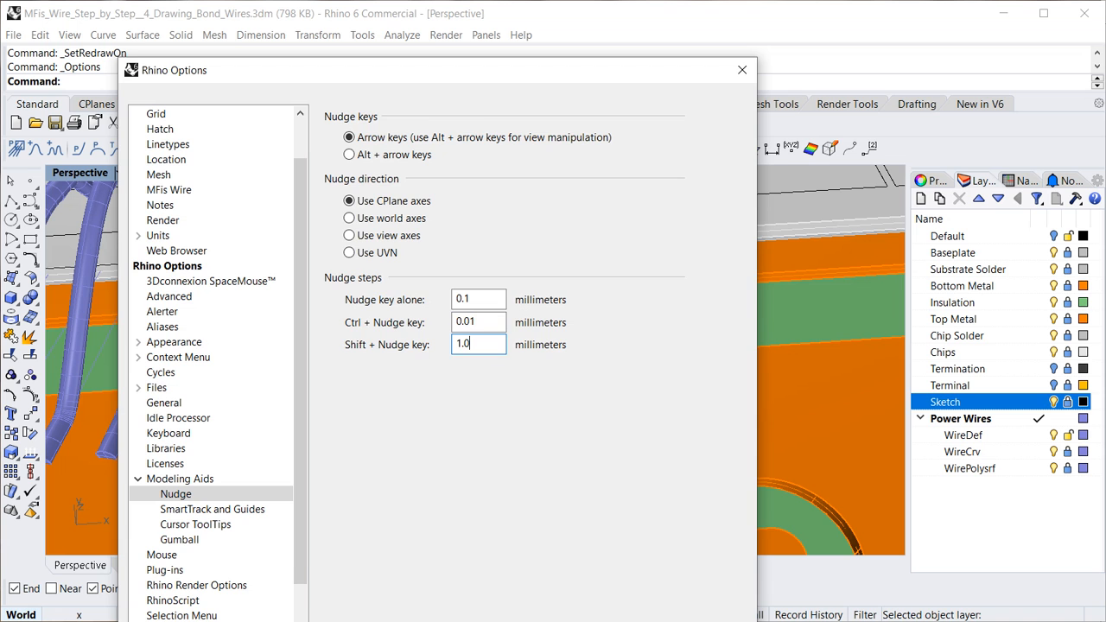
key("Return")
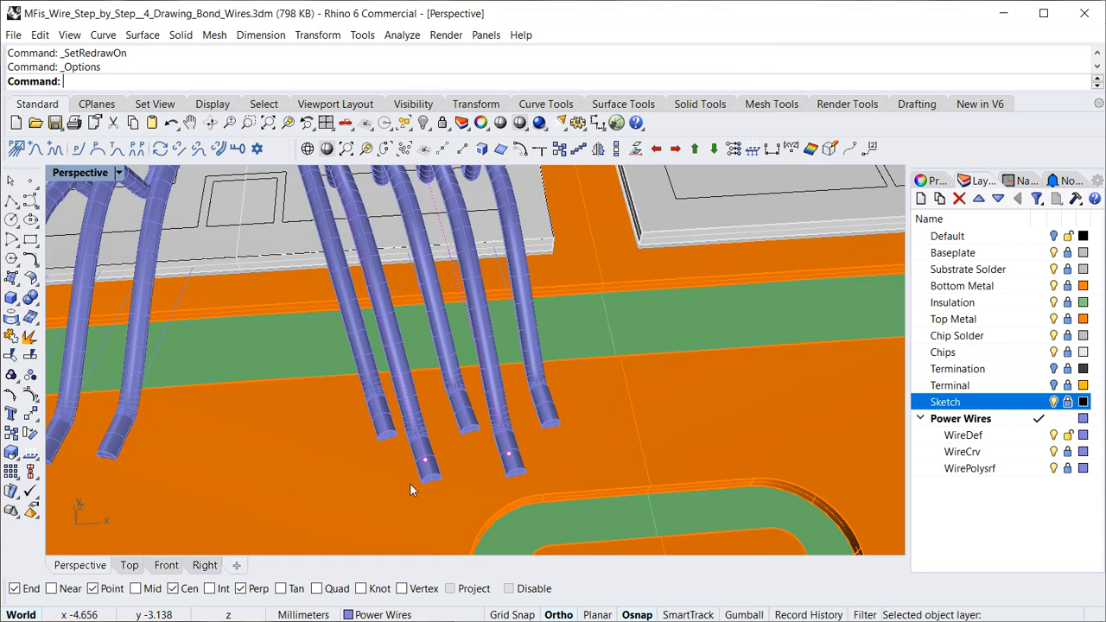
- Nudge the two longer wires' substrate-end points 0.2 mm along X in 0.1 mm increments and back again
key("alt+Right")
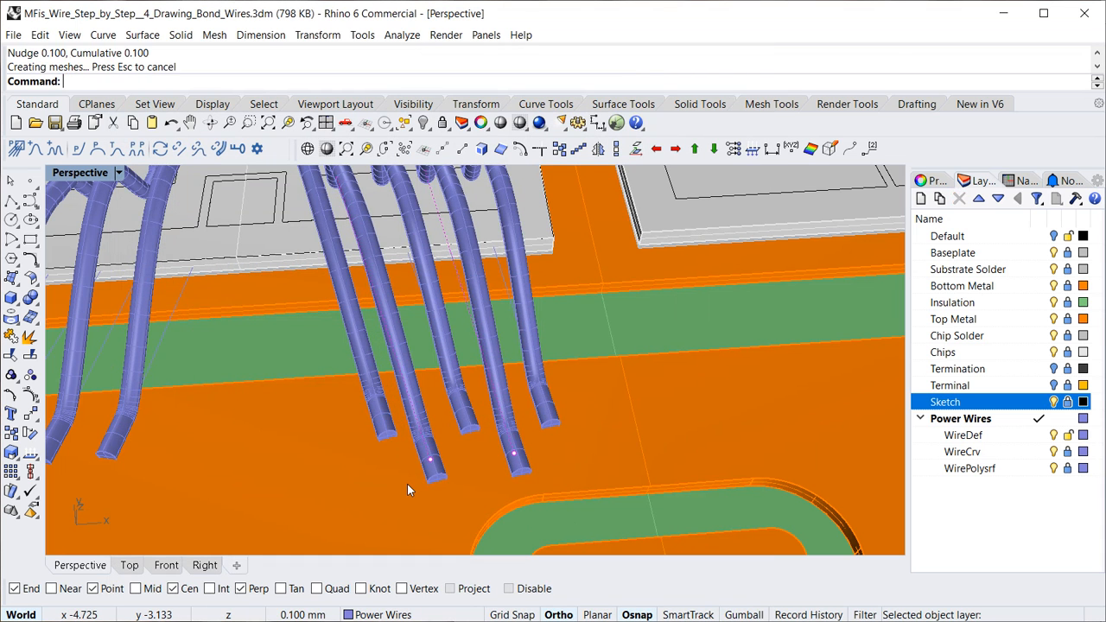
key("alt+Right")
key("alt+Left")
key("alt+Left")
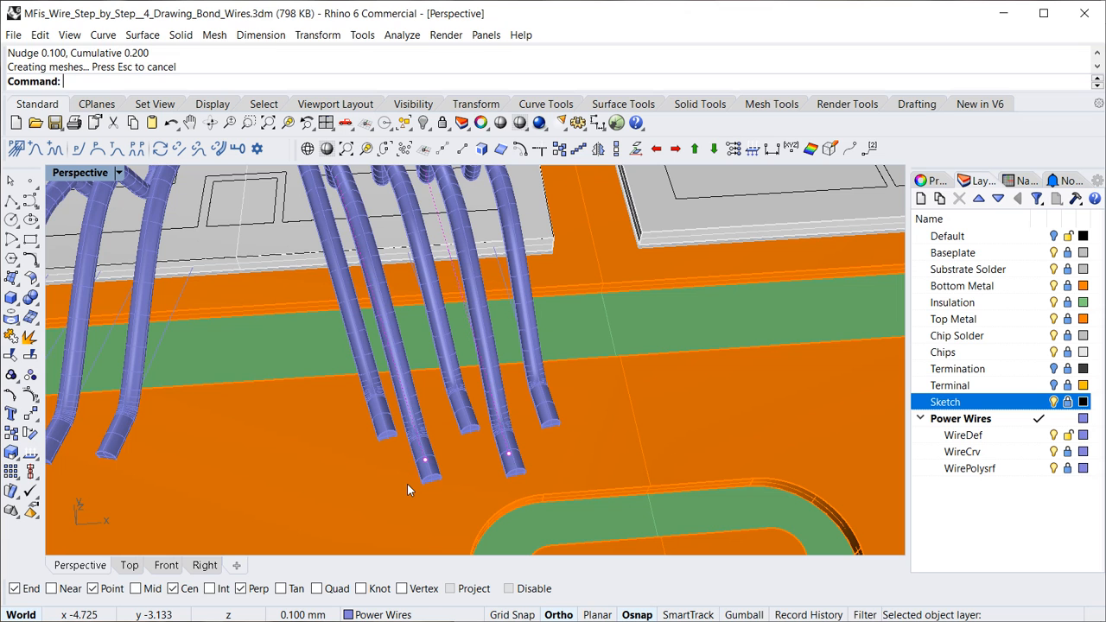
- Try 0.01 mm fine nudges and a 1 mm coarse nudge along X on the two selected wire points, returning them each time
key("ctrl+alt+Right")
key("ctrl+alt+Right")
key("ctrl+alt+Right")
key("ctrl+alt+Right")
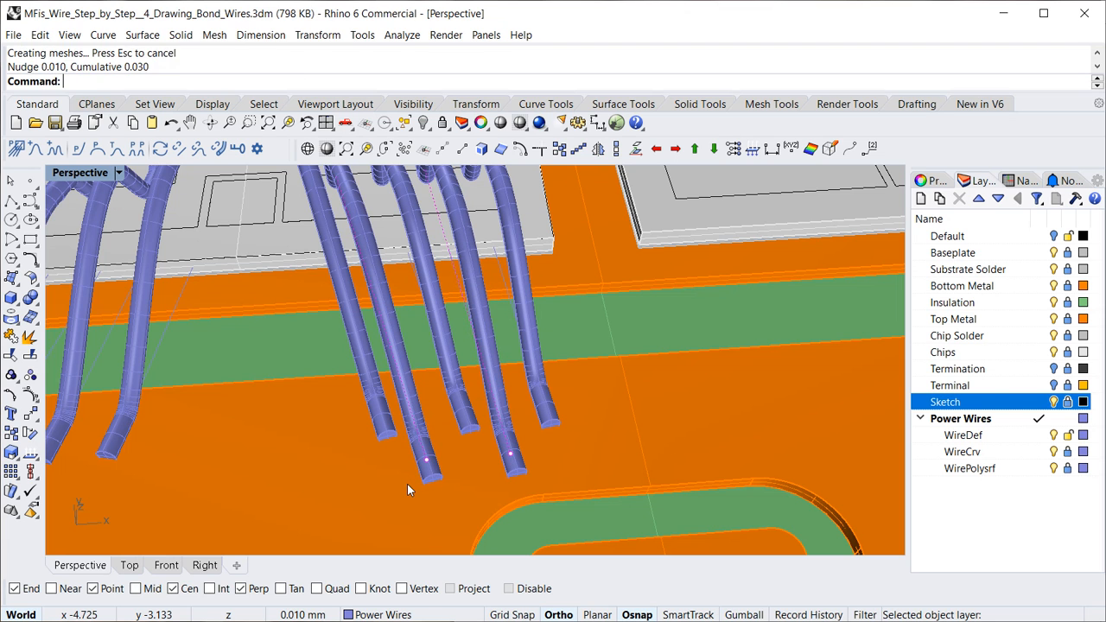
key("ctrl+alt+Left")
key("ctrl+alt+Right")
key("ctrl+alt+Right")
key("ctrl+alt+Right")
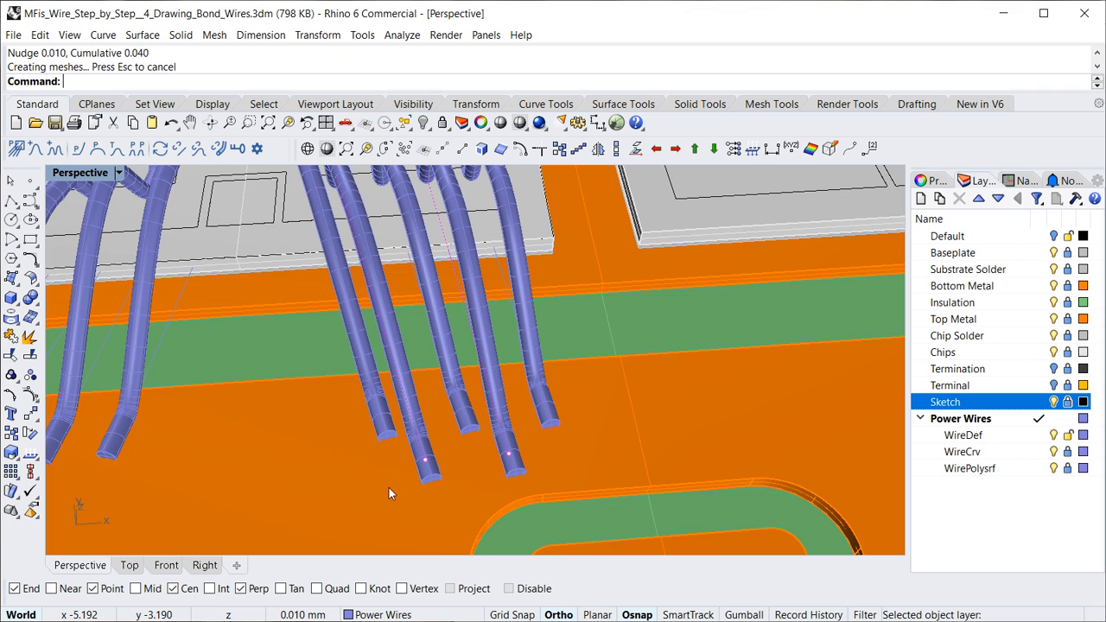
key("alt+Right")
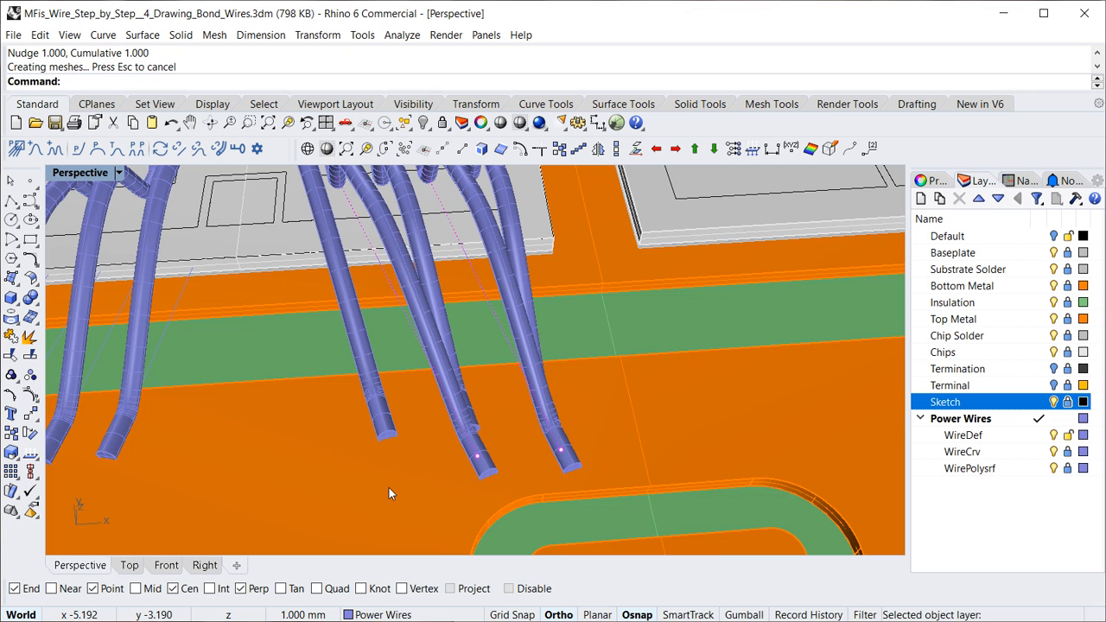
key("alt+Left")
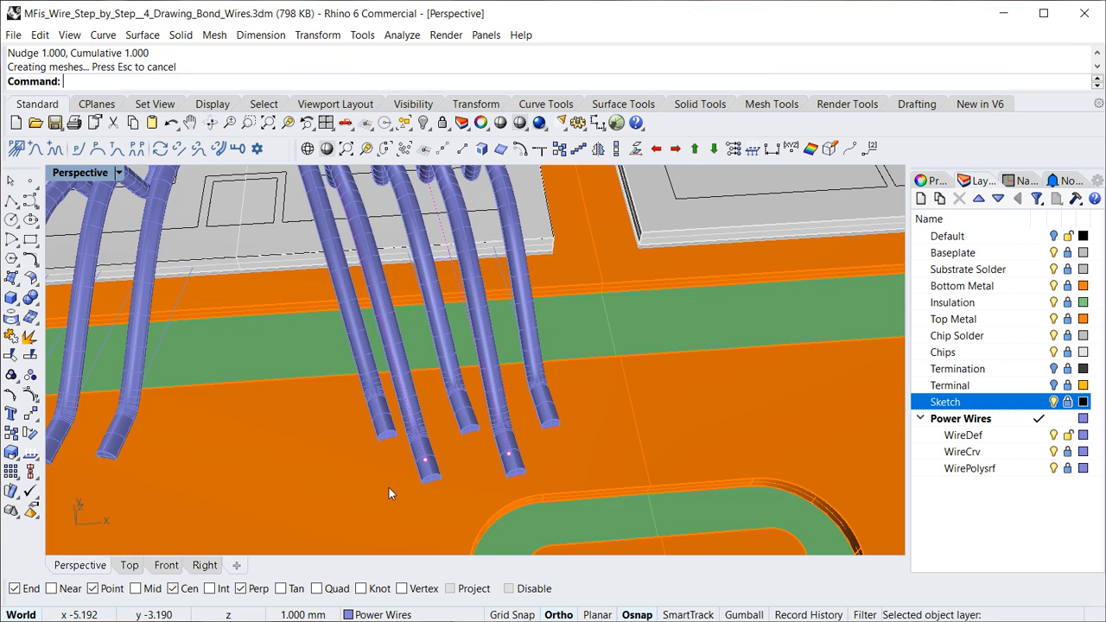
- Nudge the two longer wires' substrate-end points 0.3 mm along positive X and review the whole wire layout
key("ctrl+alt+Right")
key("ctrl+alt+Right")
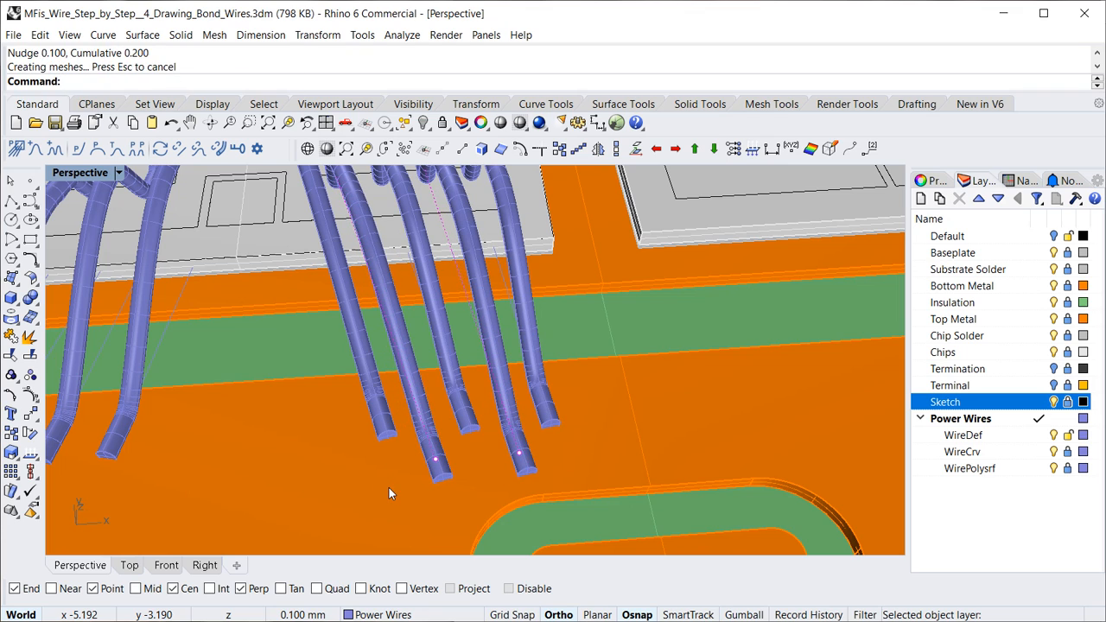
key("ctrl+alt+Right")
right_click_drag(389, 488, 463, 422)
scroll(442, 419, "down", 5)
scroll(447, 478, "up", 5)
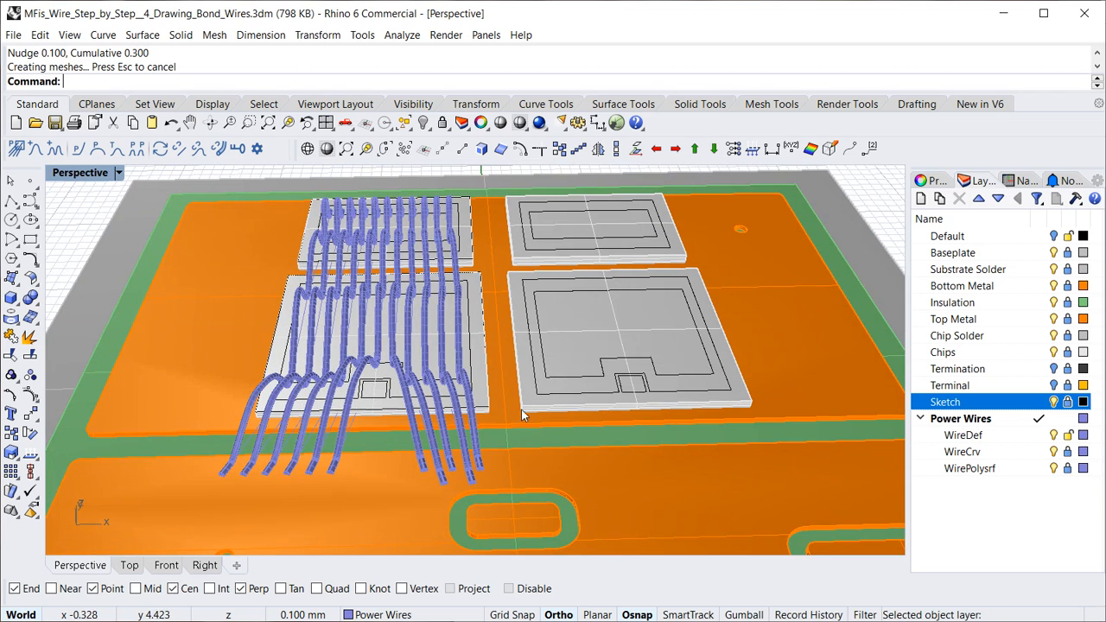